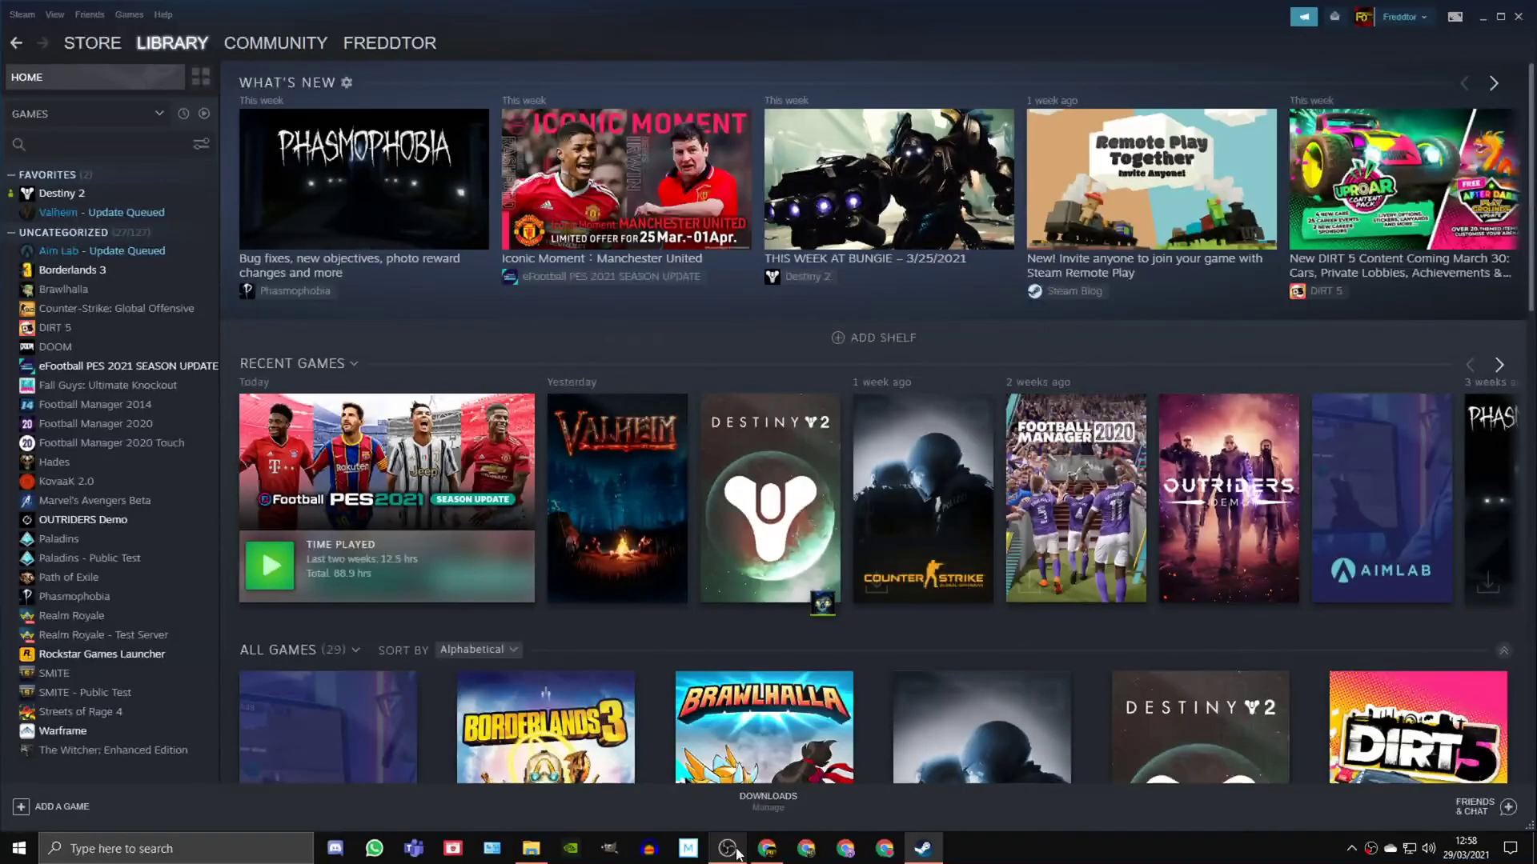
# - Disable Steam's in-game overlay and bring up GeForce Experience's General settings at its overlay option
pyautogui.click(22, 15)
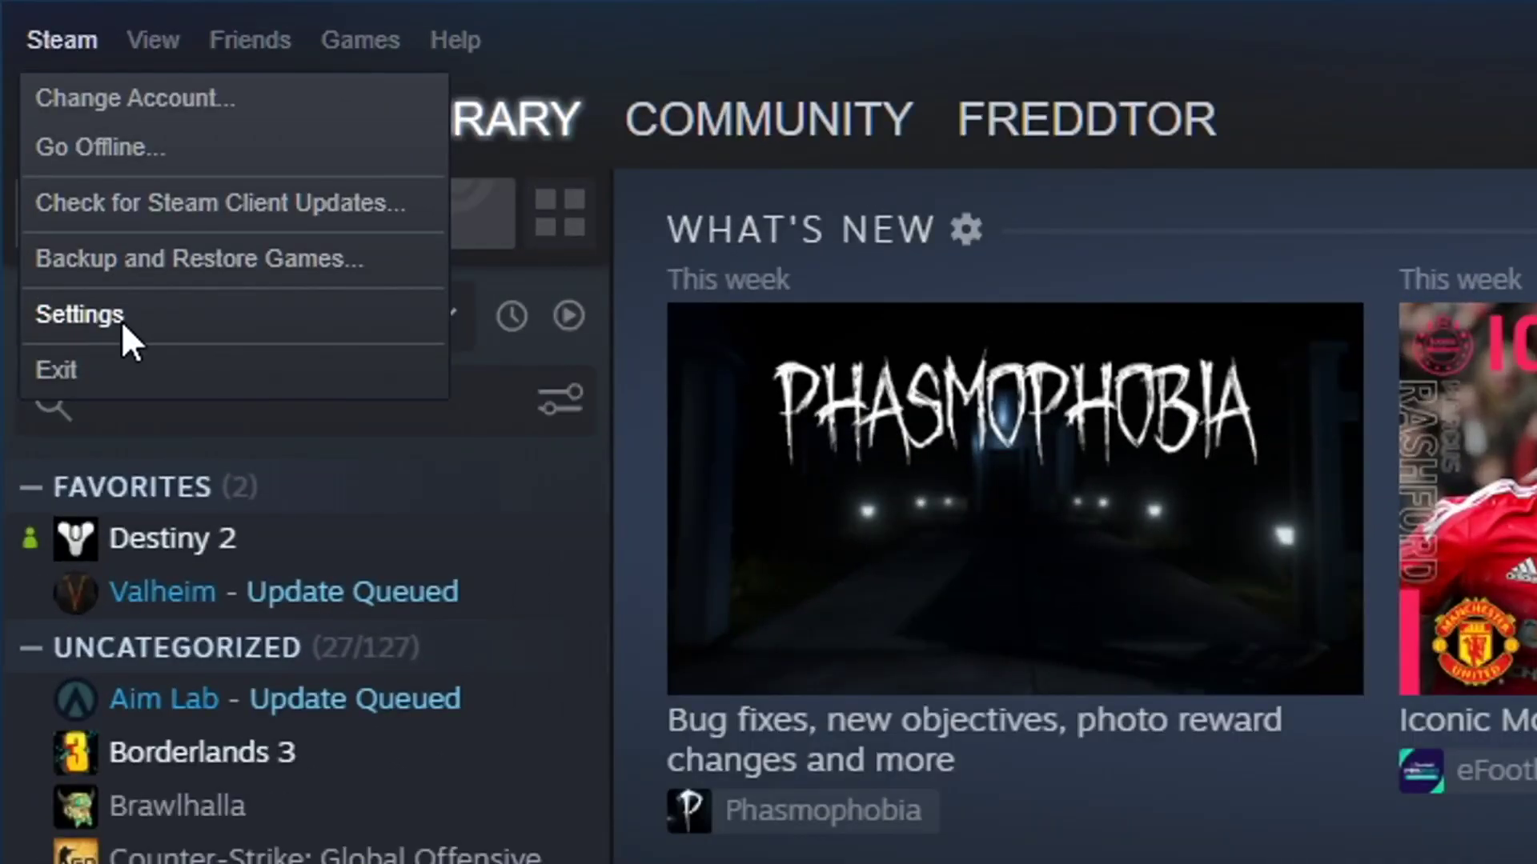
pyautogui.click(122, 321)
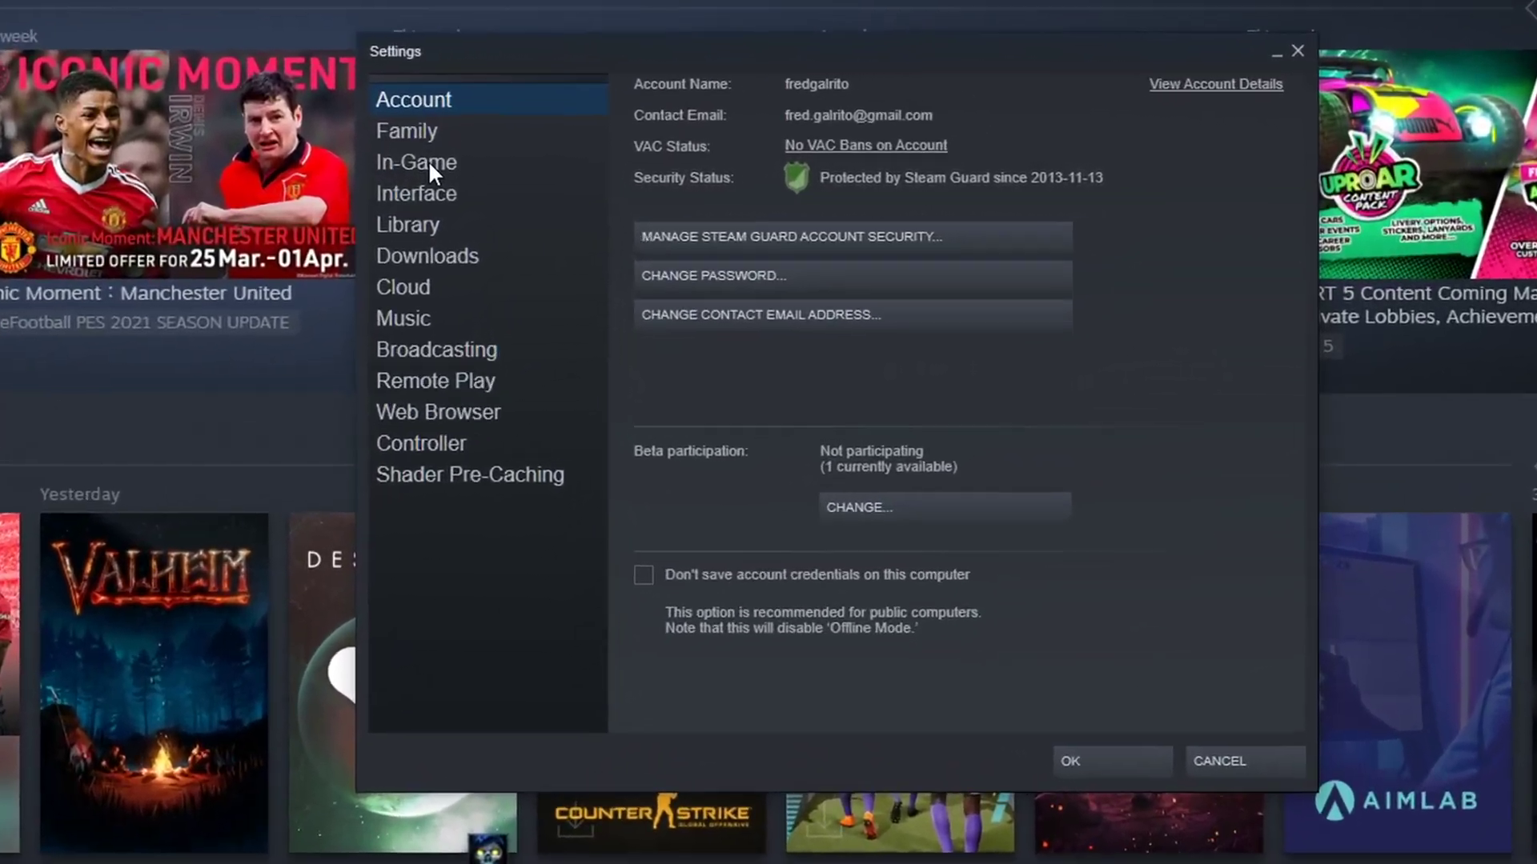
pyautogui.click(573, 168)
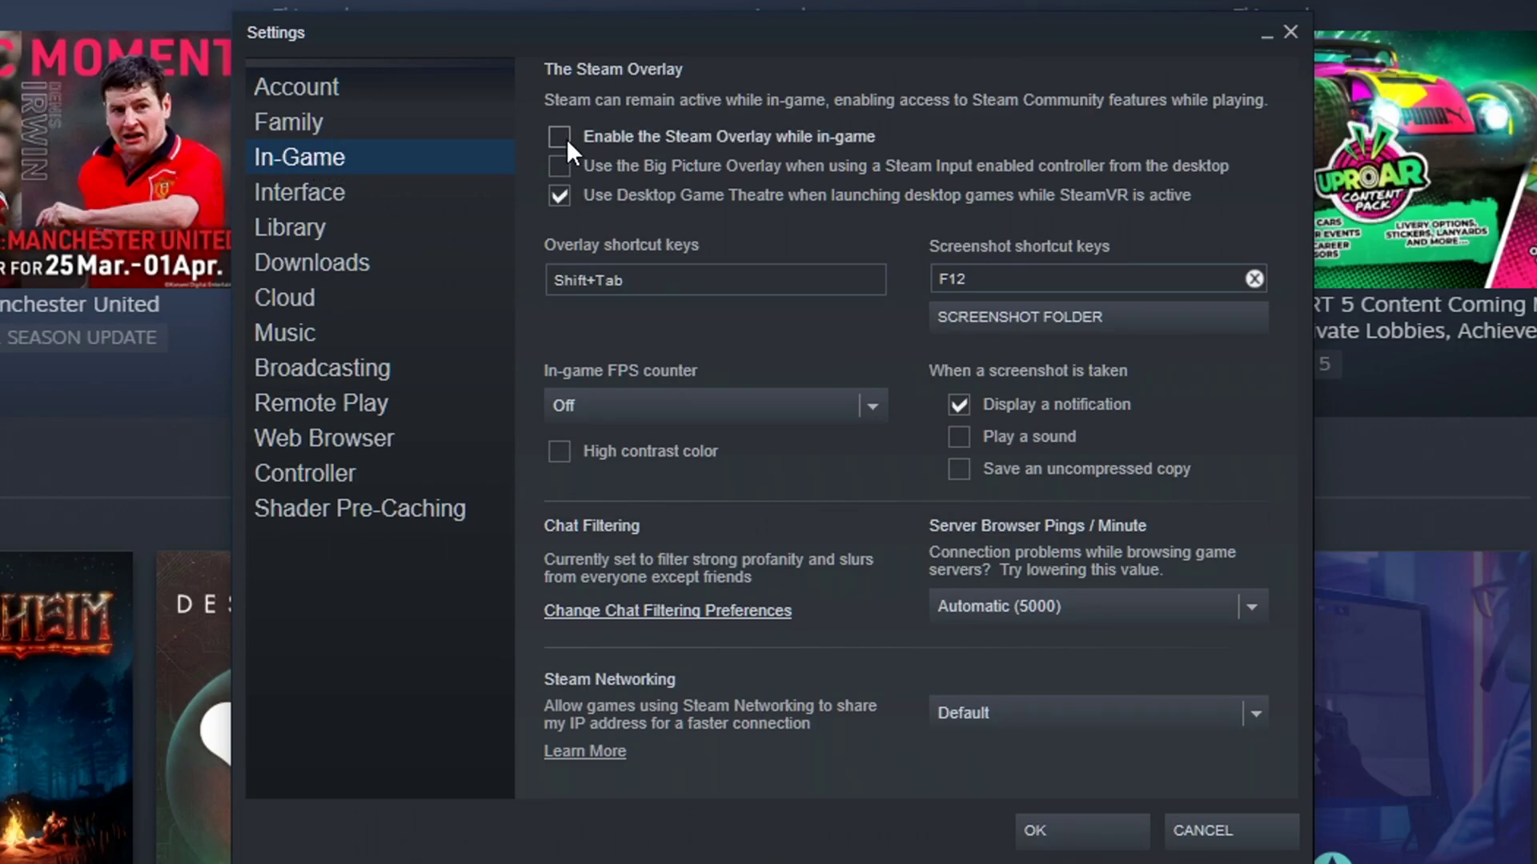
pyautogui.click(569, 849)
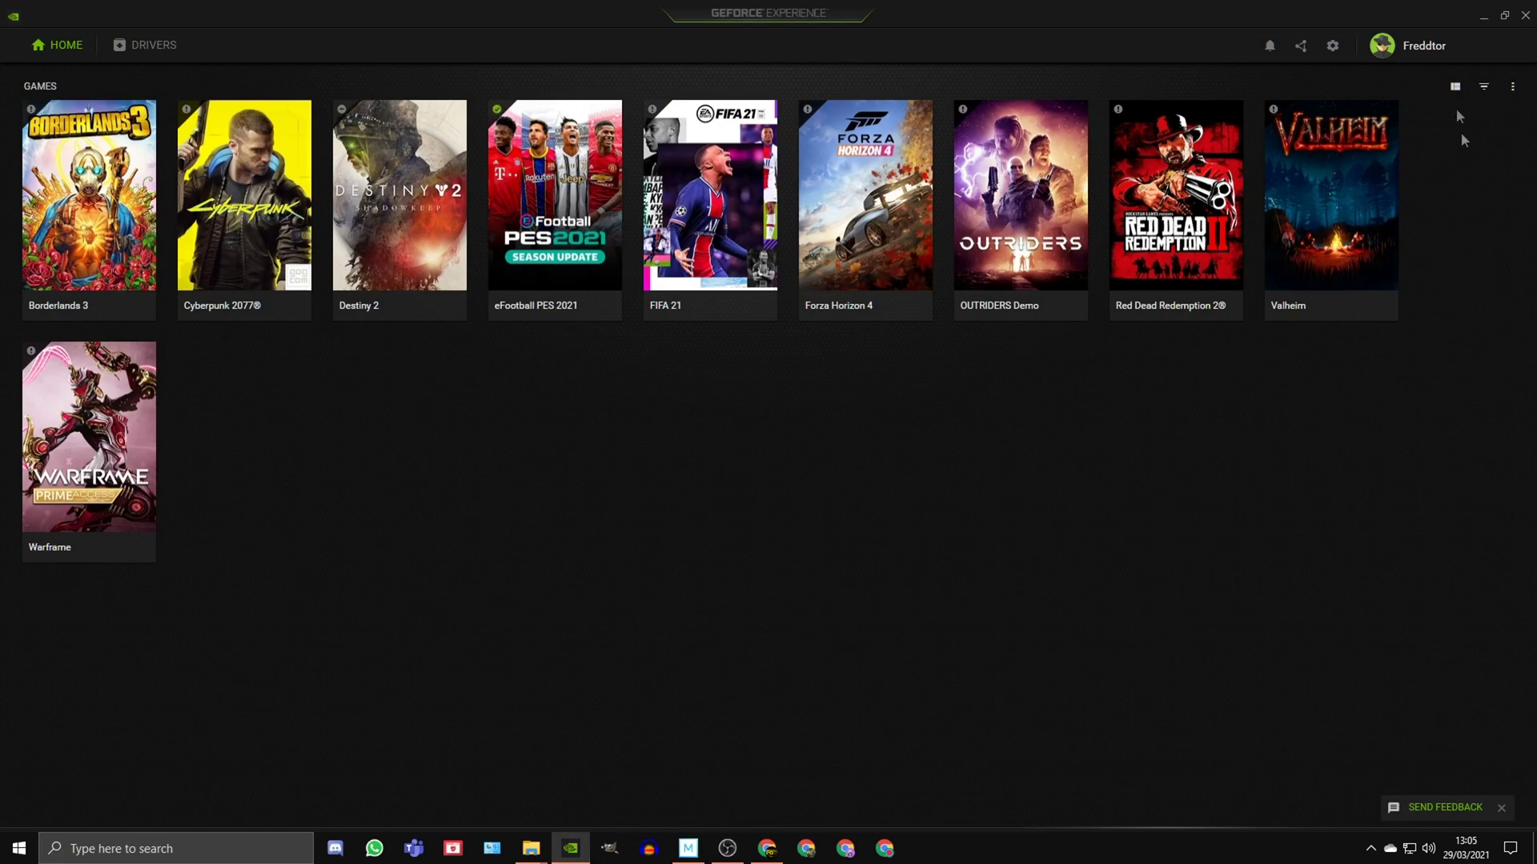
pyautogui.click(1334, 48)
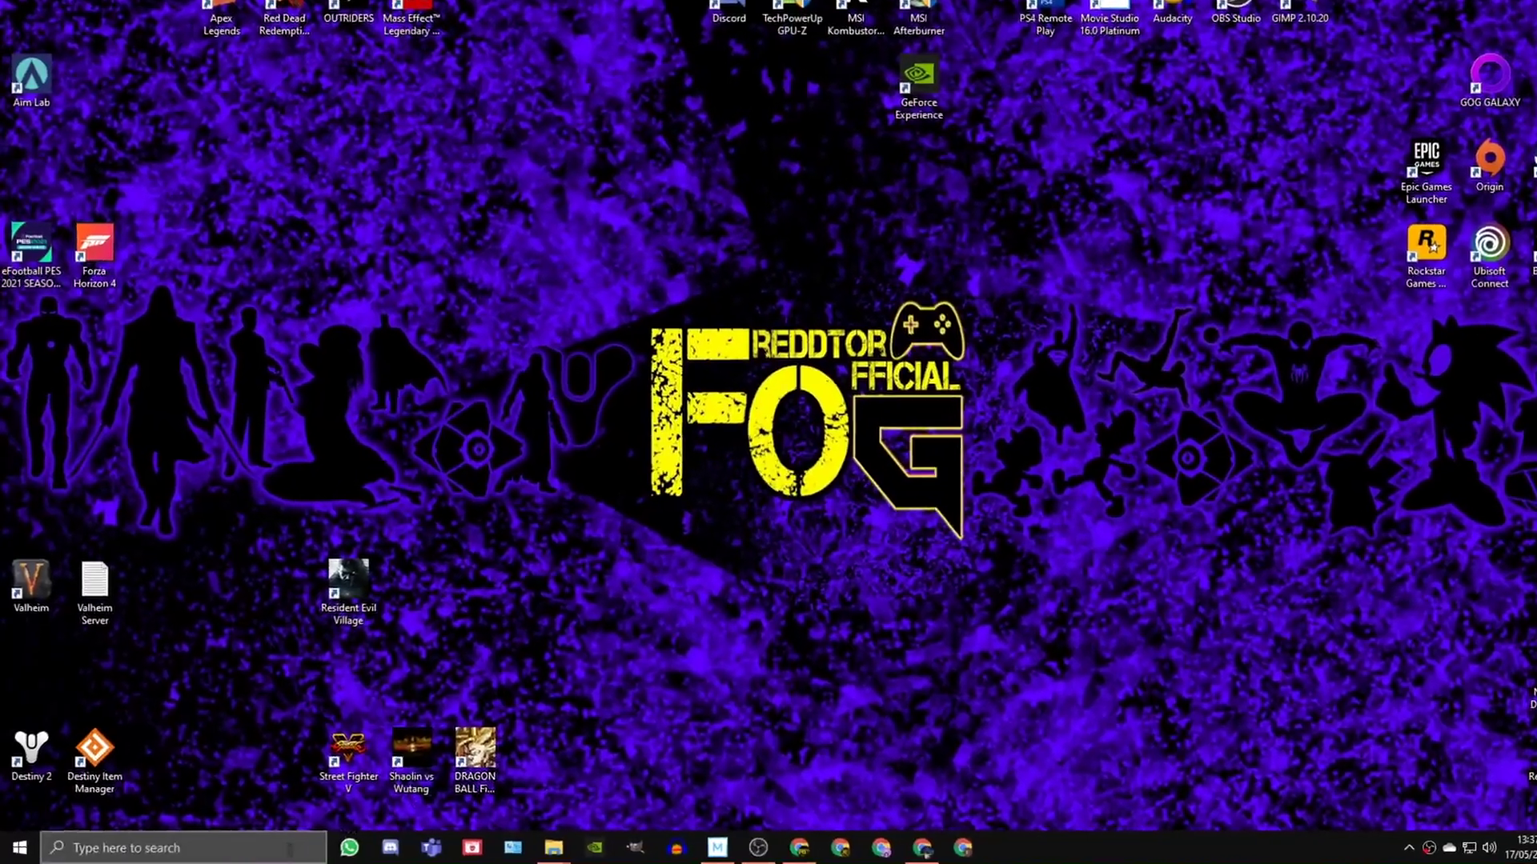
# - Check that Xbox Game Bar, background recording and recorded audio are all off in Gaming settings
pyautogui.click(302, 850)
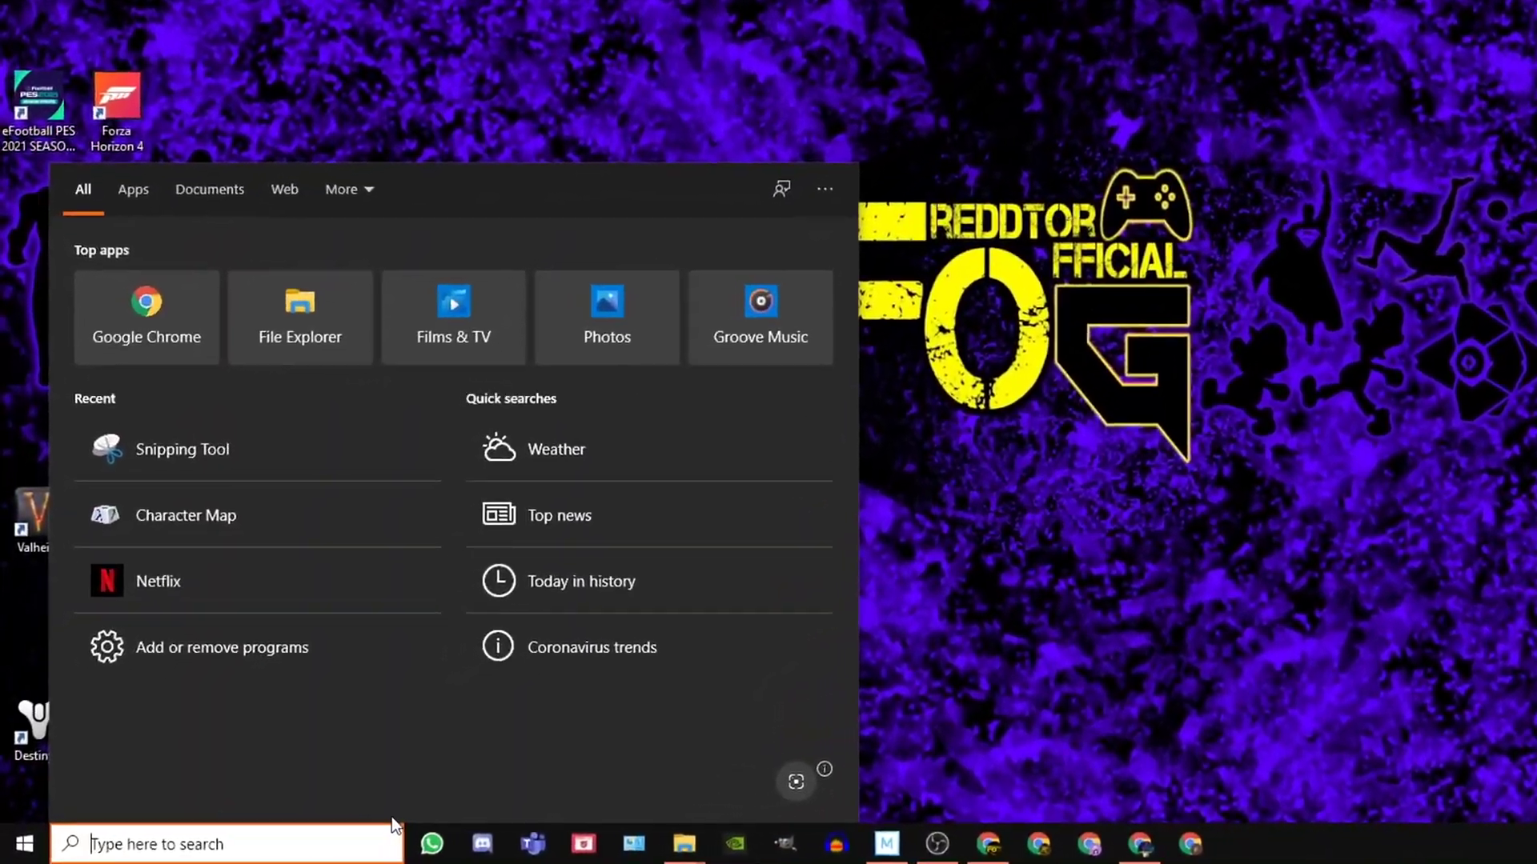
pyautogui.write('ga')
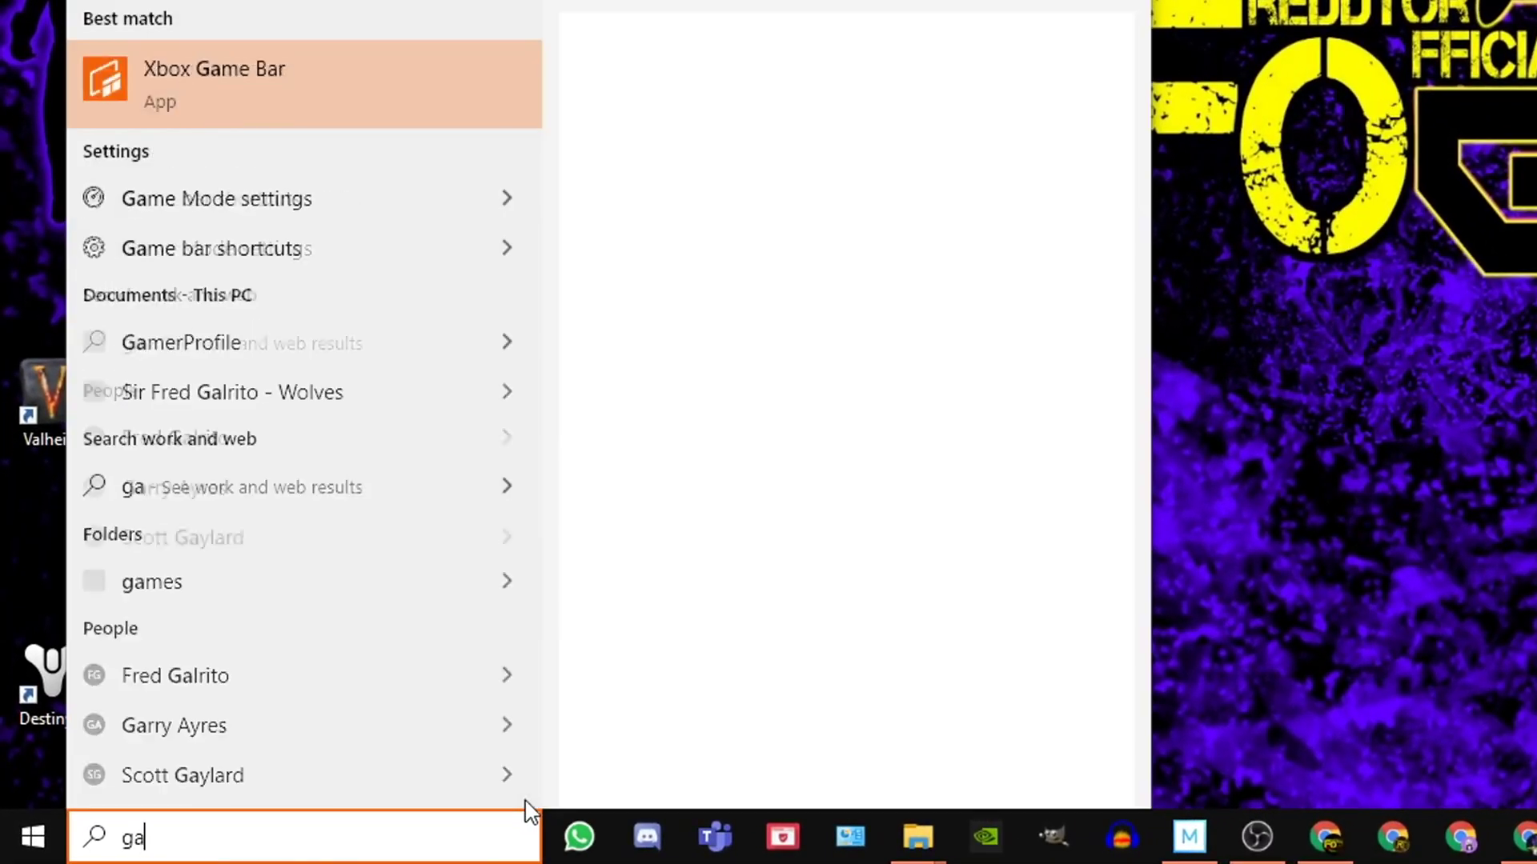
pyautogui.write('me mo')
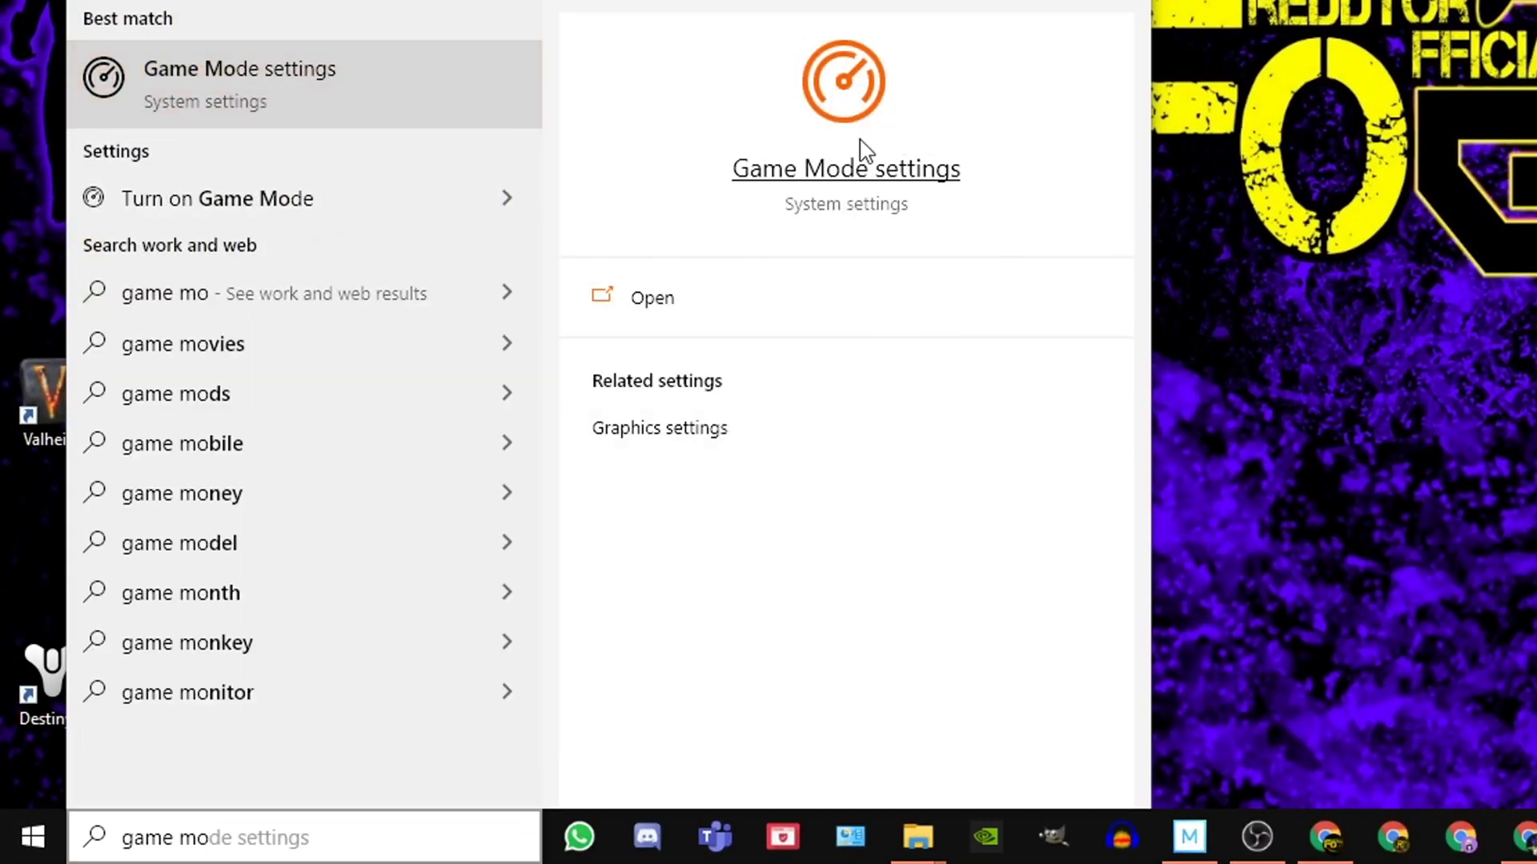
pyautogui.click(853, 164)
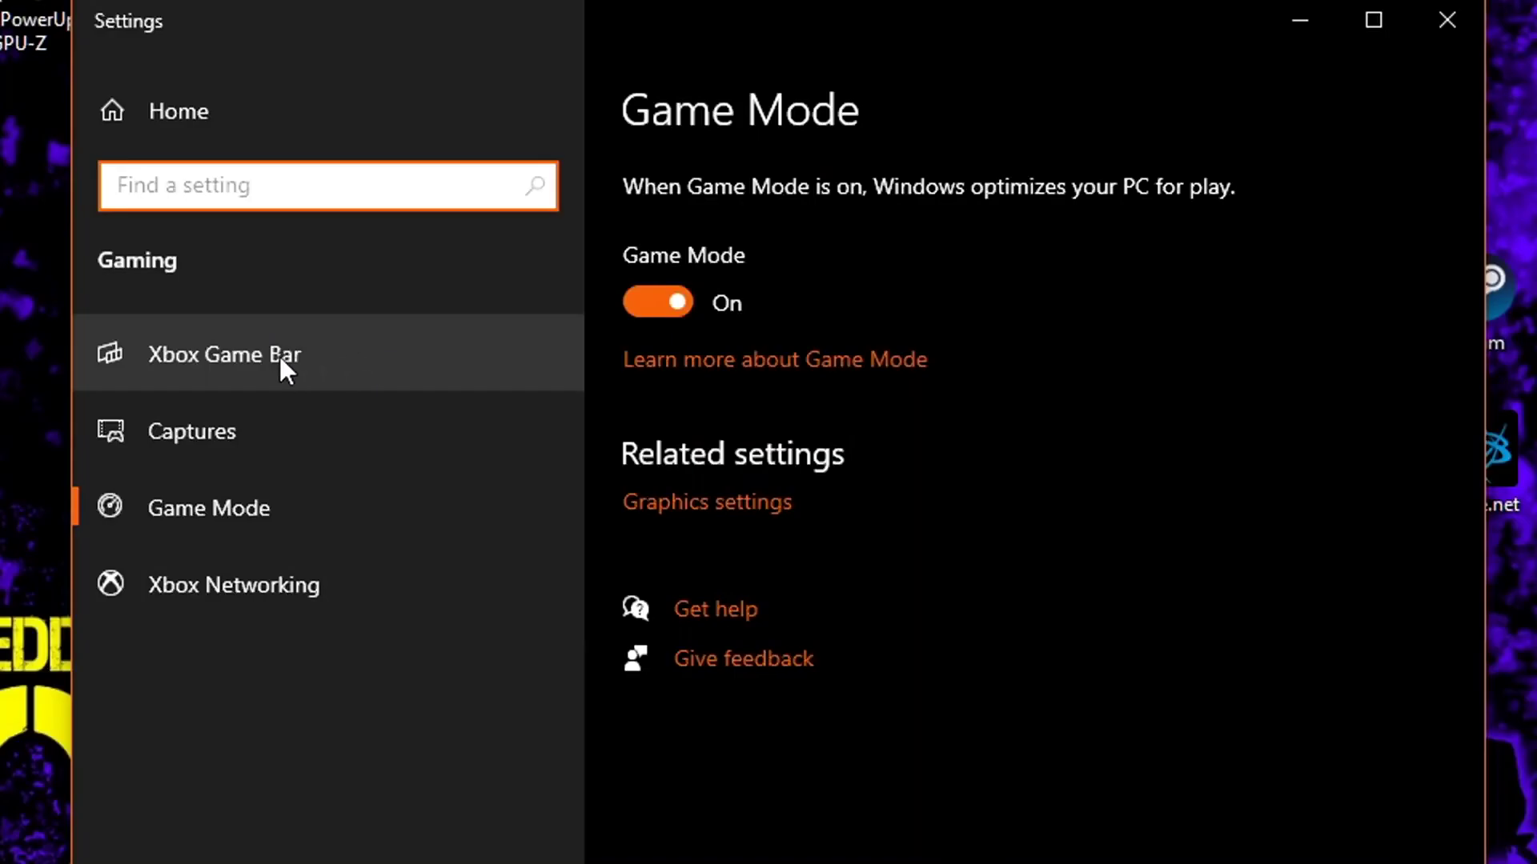
pyautogui.click(238, 360)
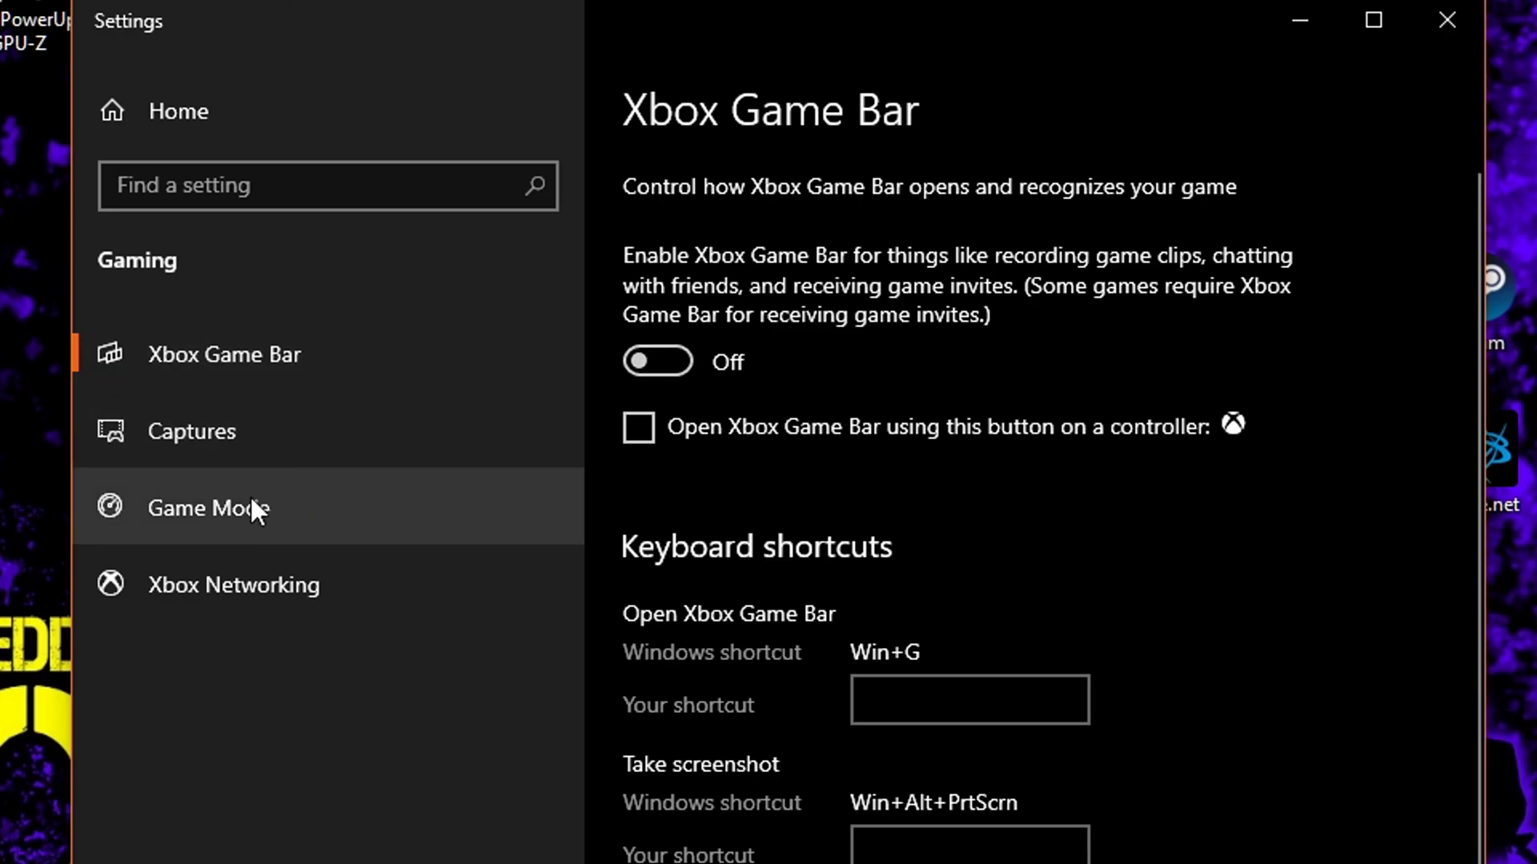
pyautogui.click(202, 432)
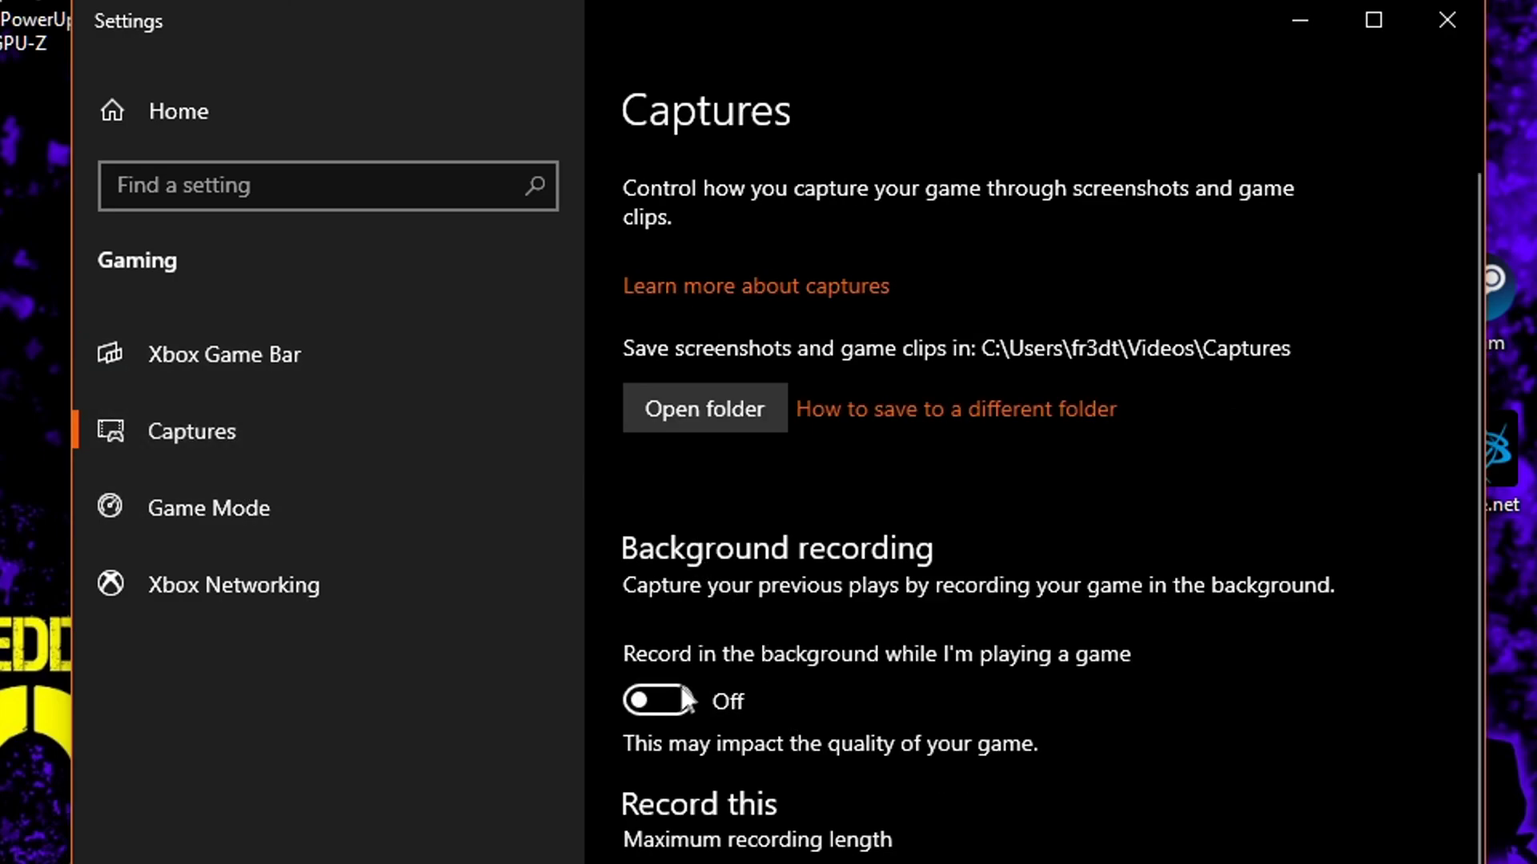
pyautogui.scroll(-8, 652, 687)
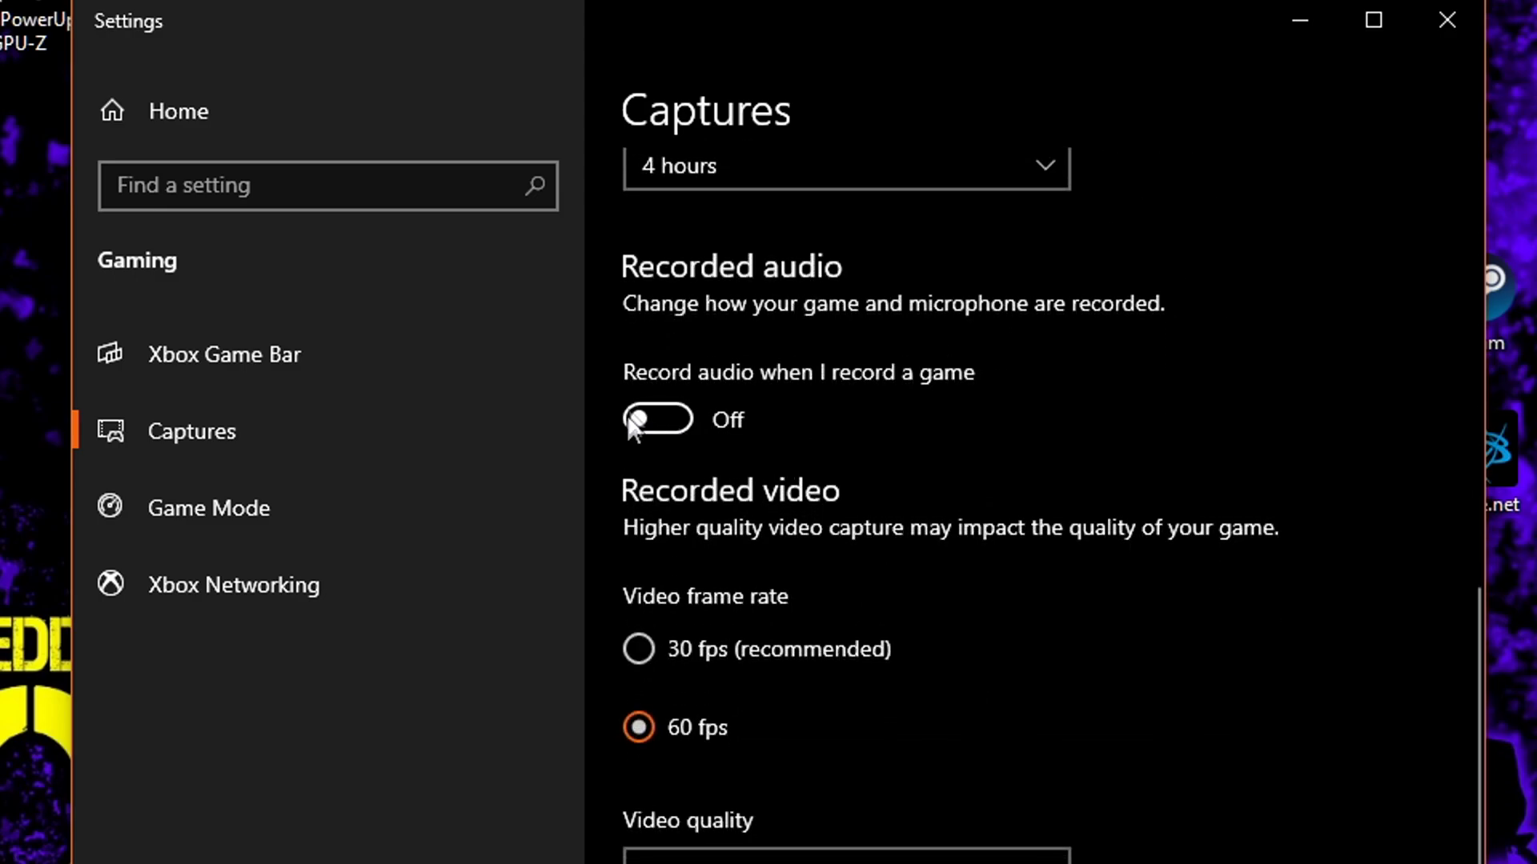
pyautogui.scroll(10, 928, 513)
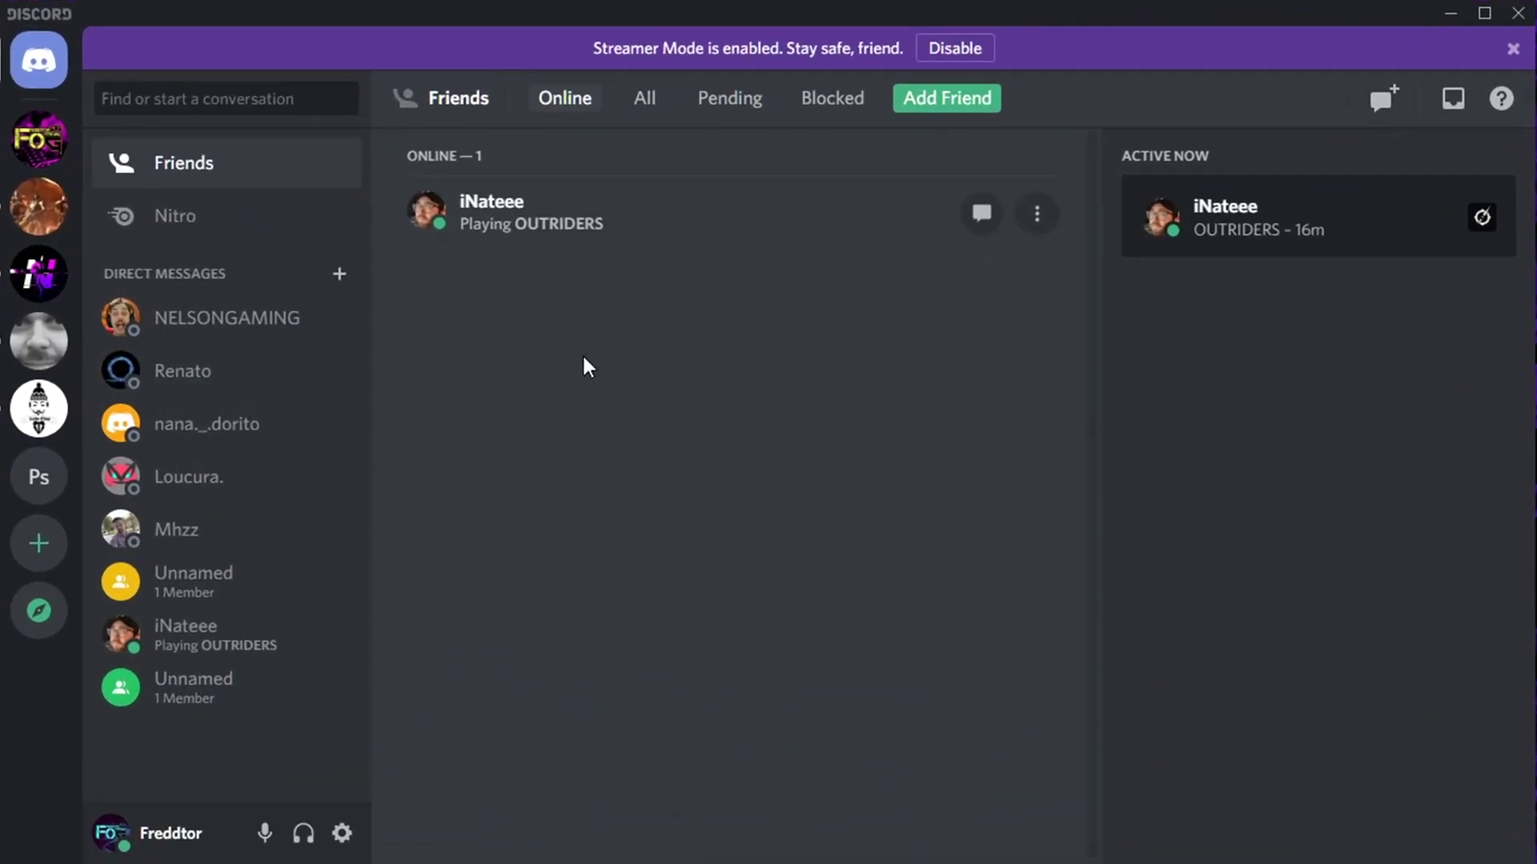
# - Confirm Discord's in-game overlay is disabled and move on to its Advanced settings
pyautogui.click(342, 834)
pyautogui.scroll(-8, 361, 637)
pyautogui.click(259, 478)
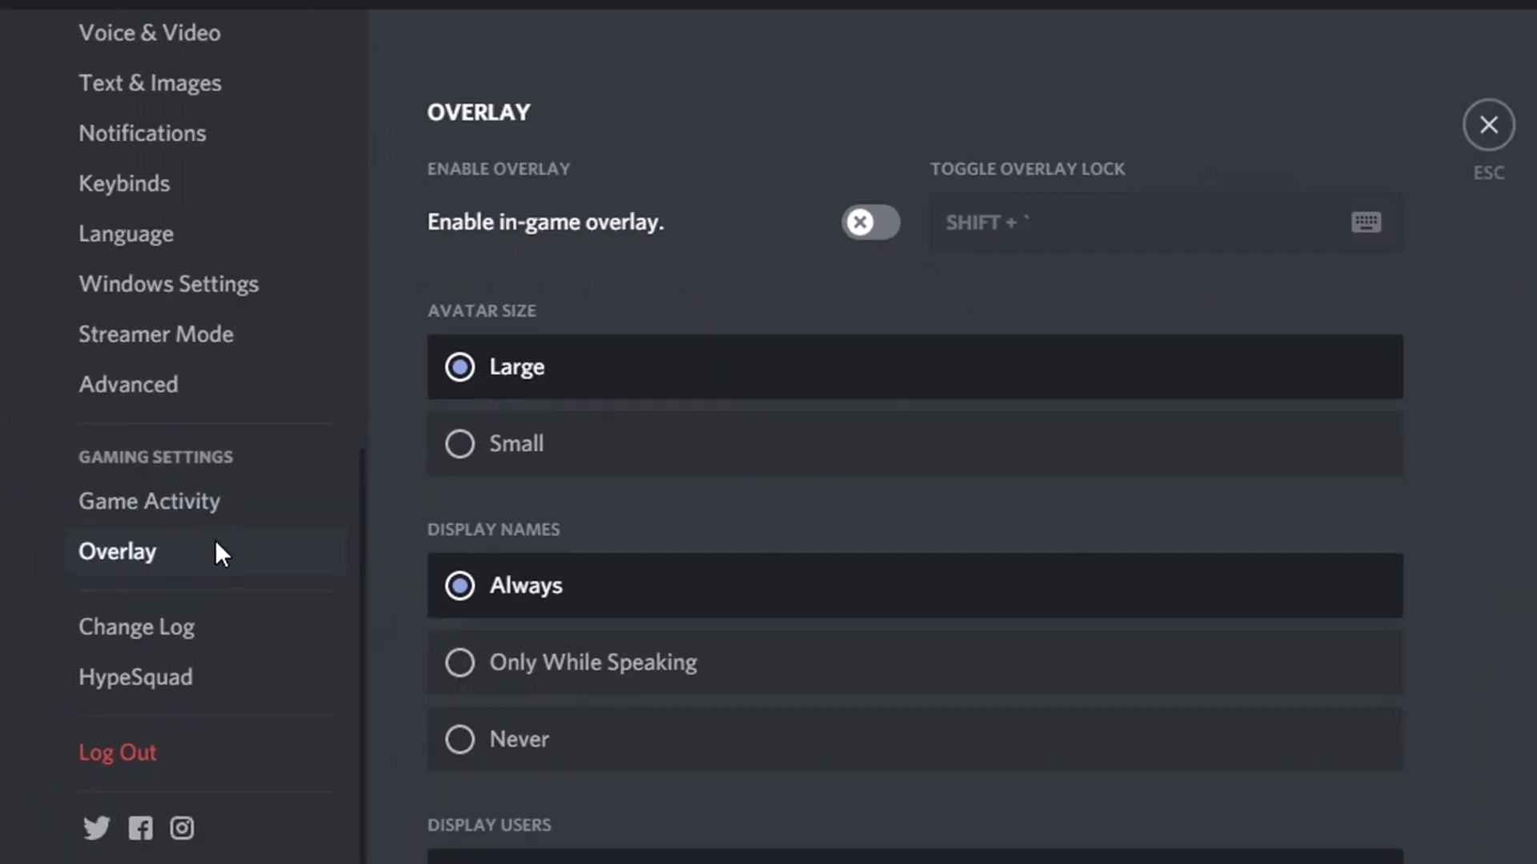
pyautogui.click(312, 343)
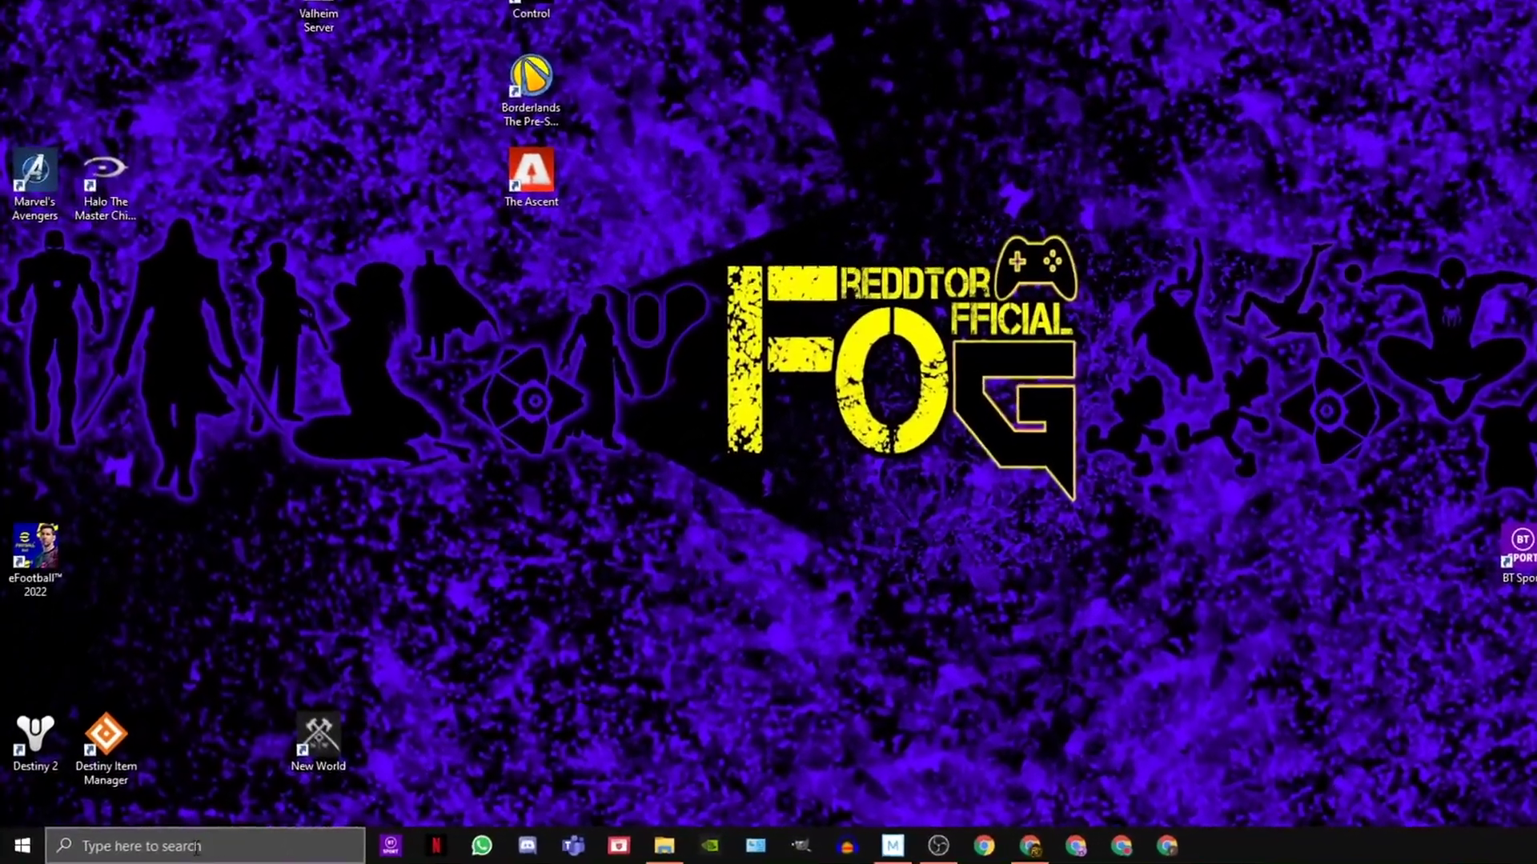
# - Find Game Mode settings by searching 'GAME M' and leave the Game Mode toggle on
pyautogui.click(184, 849)
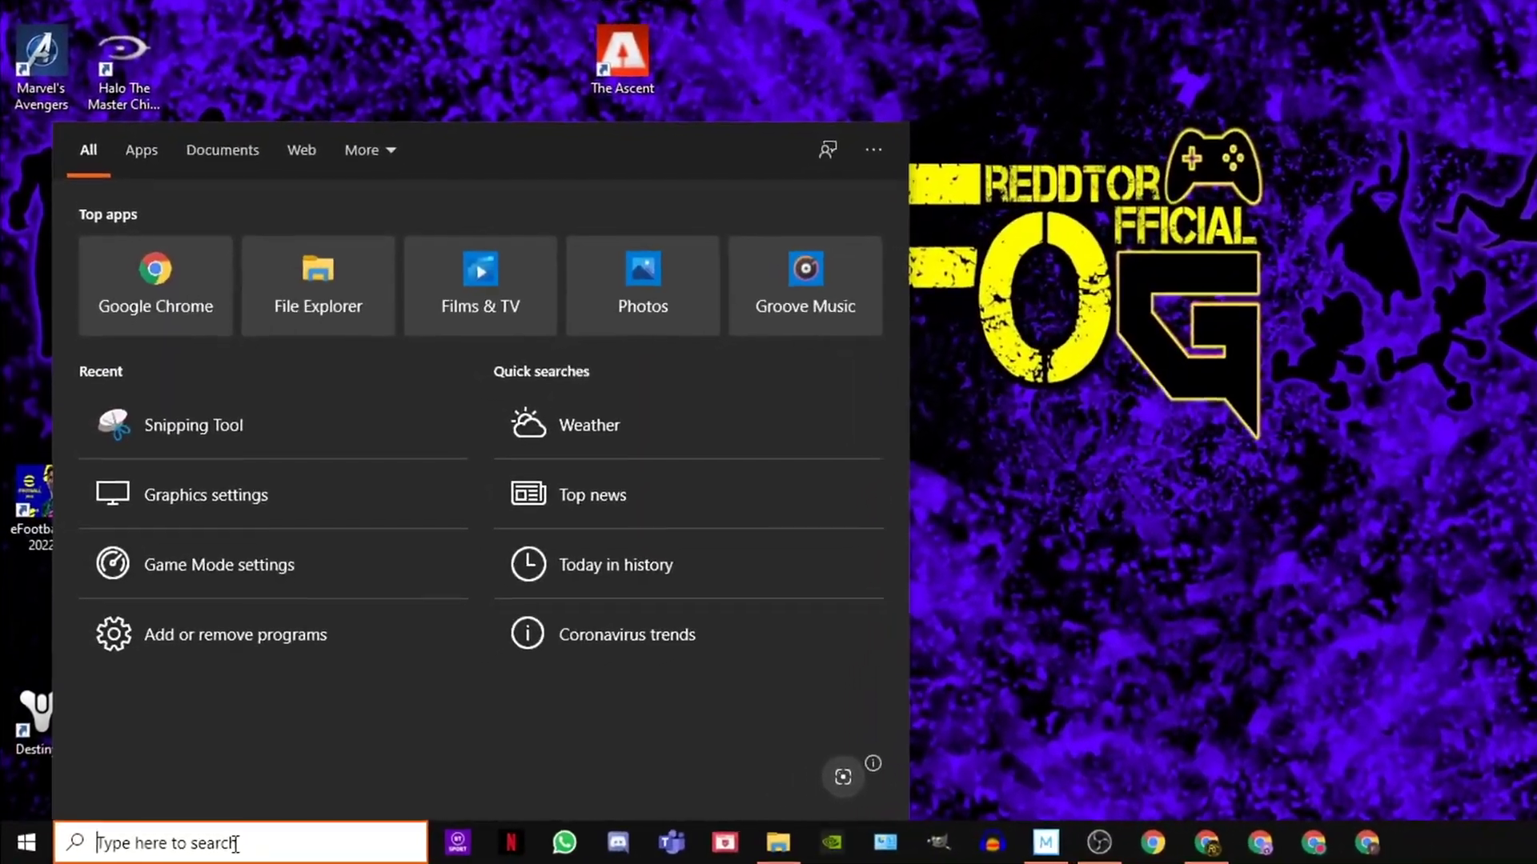
pyautogui.write('GAME M')
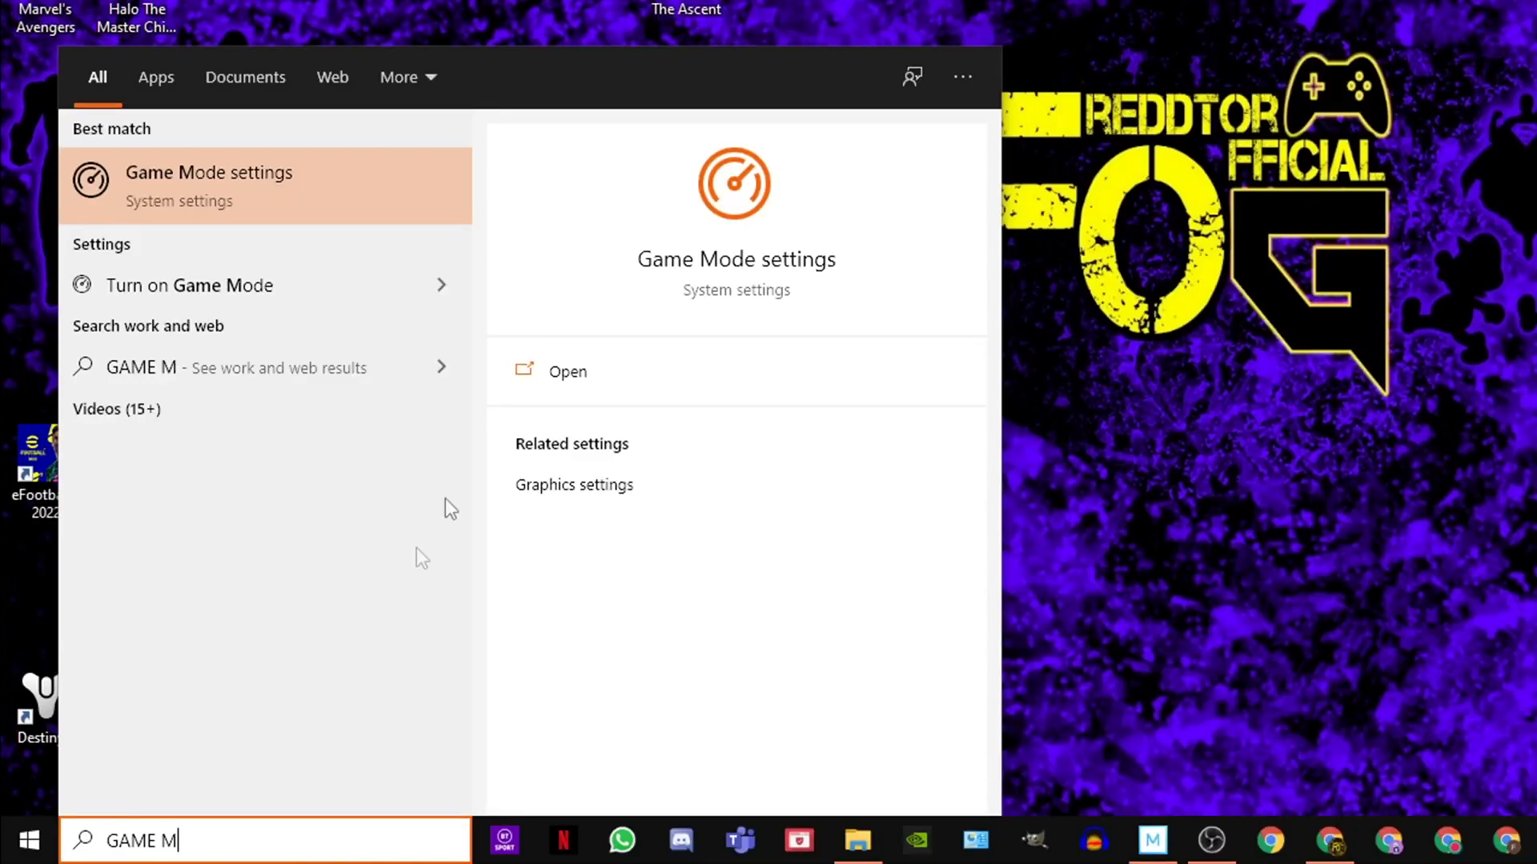
pyautogui.click(757, 260)
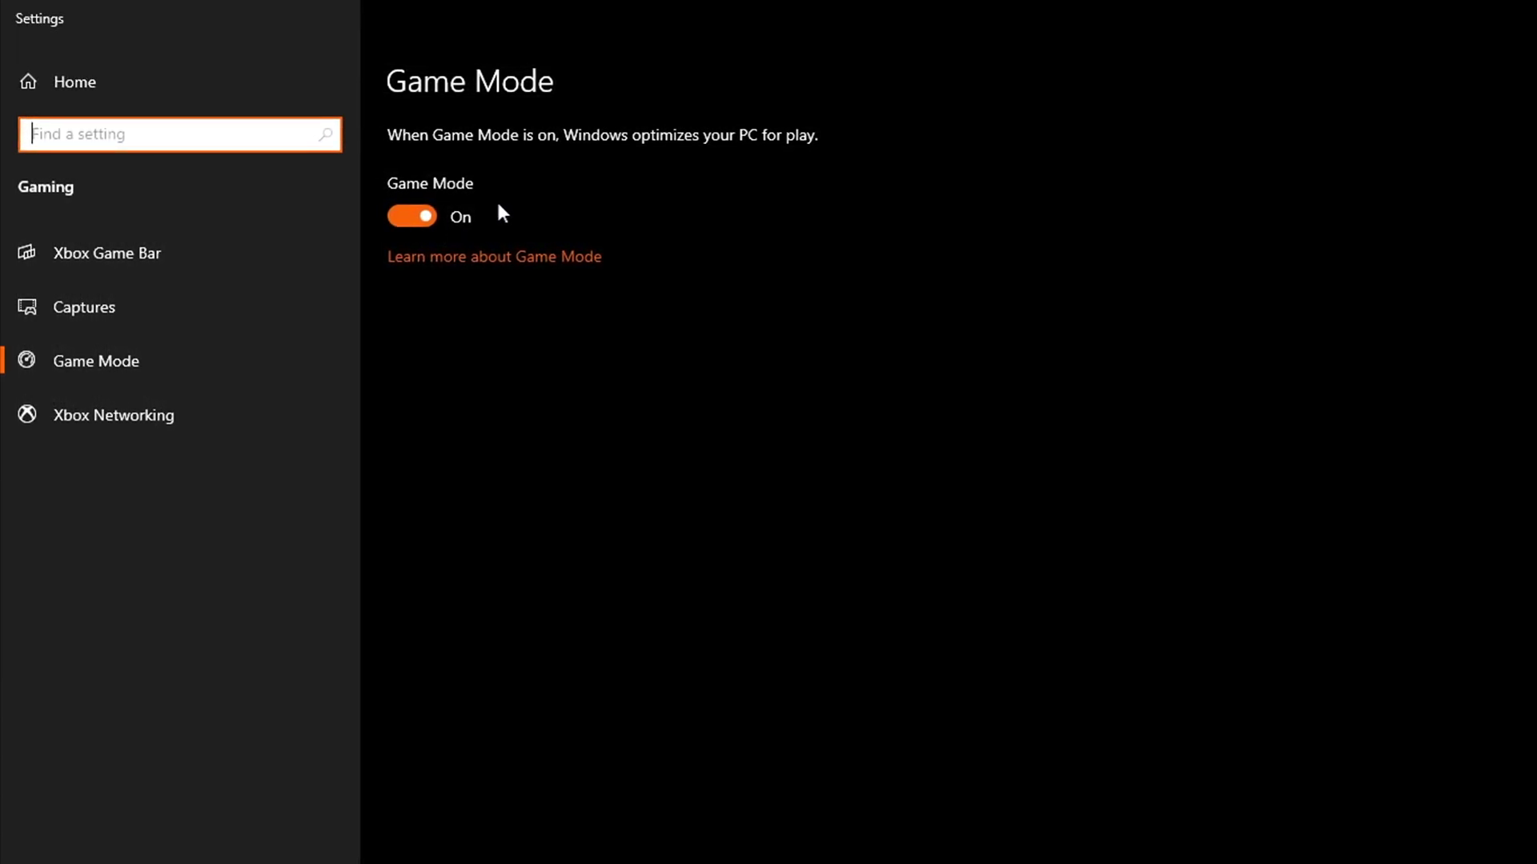
pyautogui.click(414, 217)
pyautogui.click(418, 217)
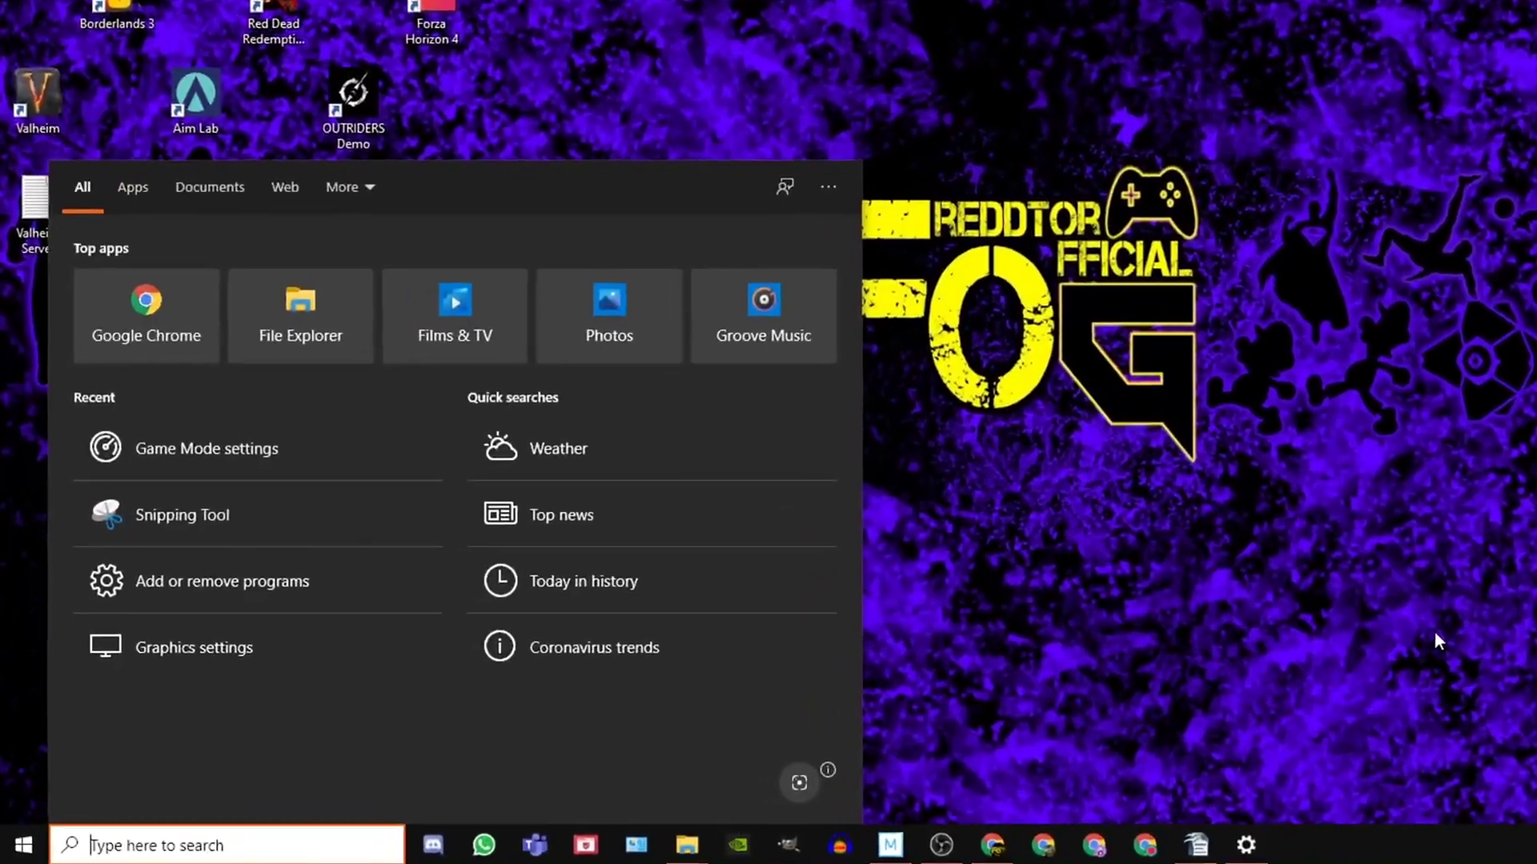
# - Search 'GRAPHS' and bring up the Graphics settings page
pyautogui.write('GRAPHIC')
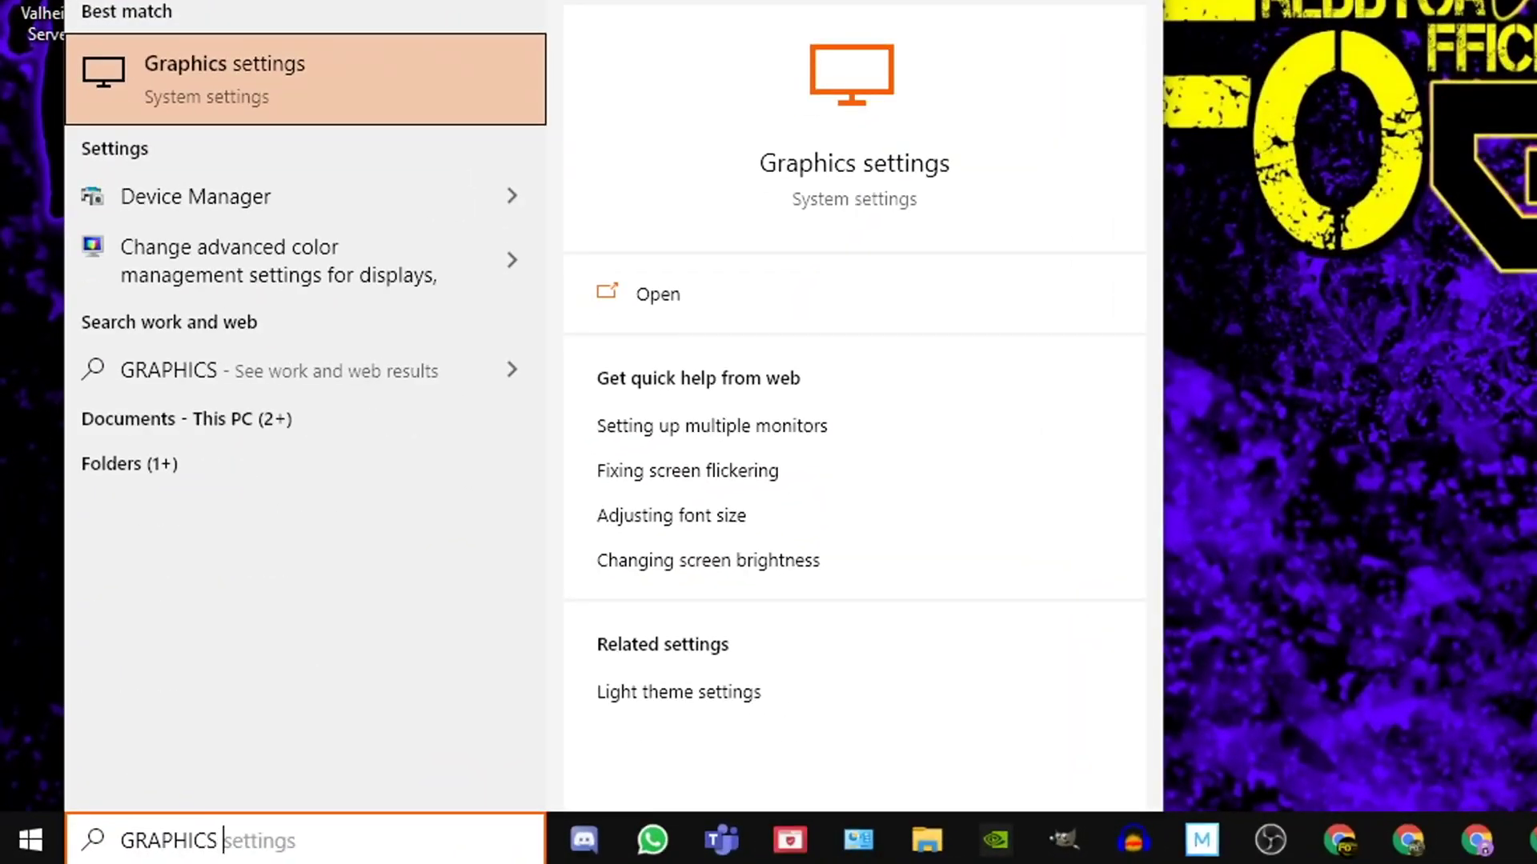
pyautogui.write('S')
pyautogui.click(871, 178)
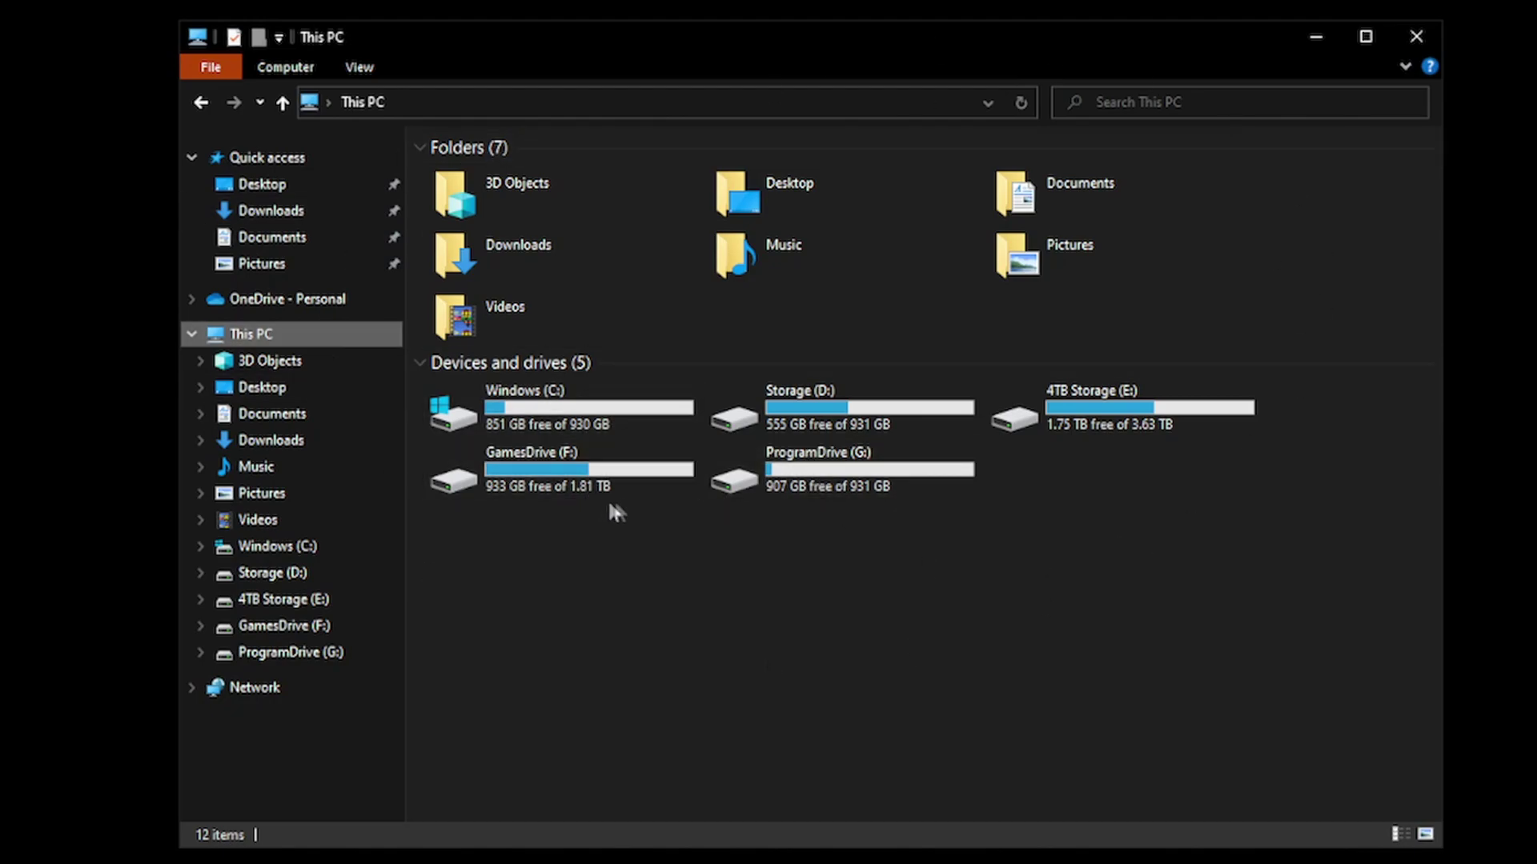
# - Navigate to F:\GAMES\Epic Games\GenshinImpact and copy the folder path from the address bar
pyautogui.doubleClick(550, 481)
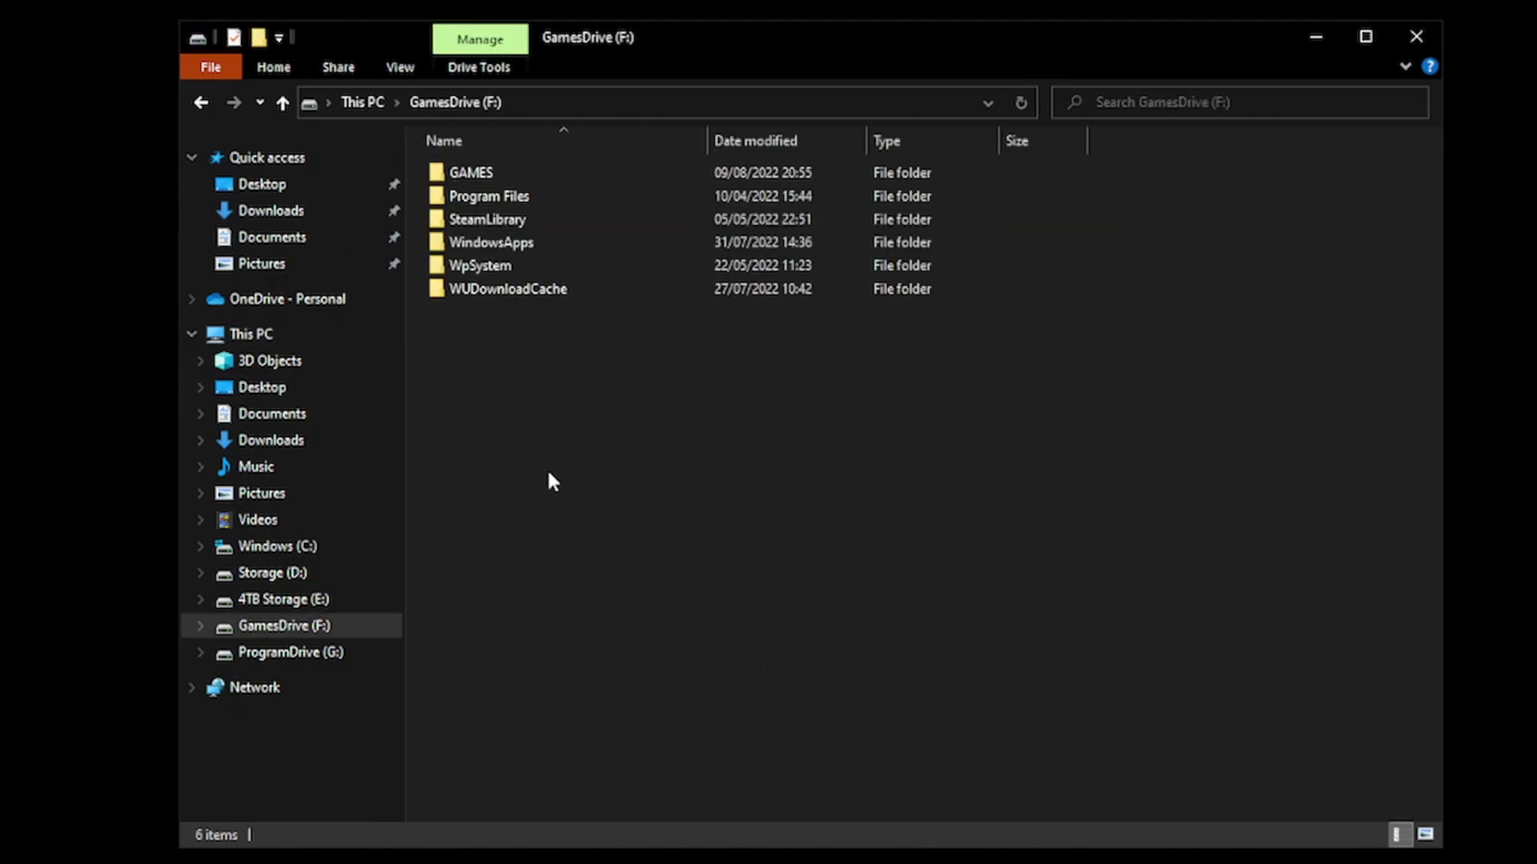
pyautogui.doubleClick(526, 170)
pyautogui.doubleClick(508, 197)
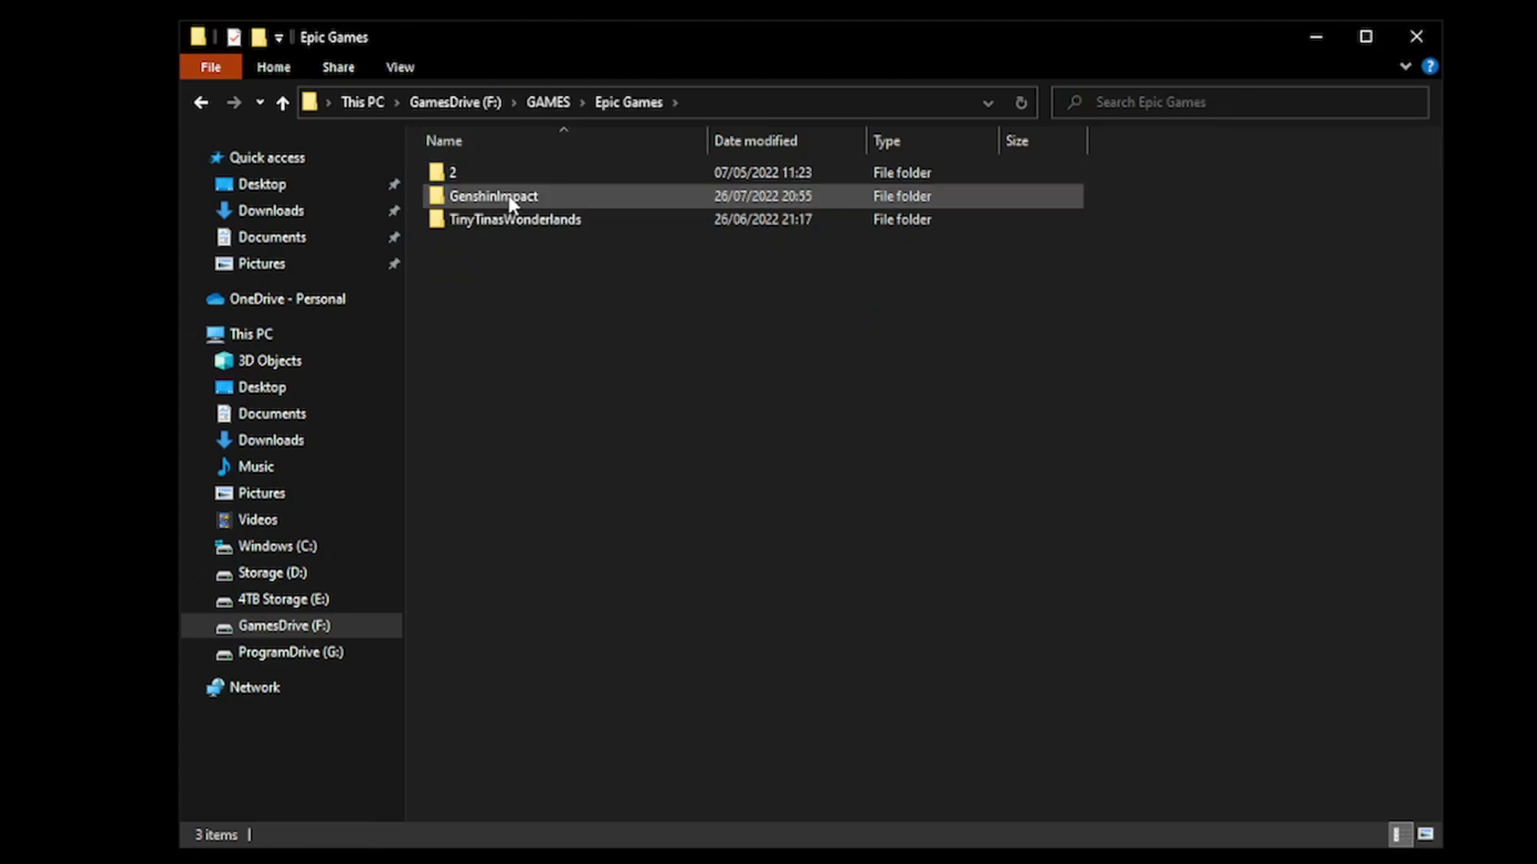
pyautogui.doubleClick(525, 196)
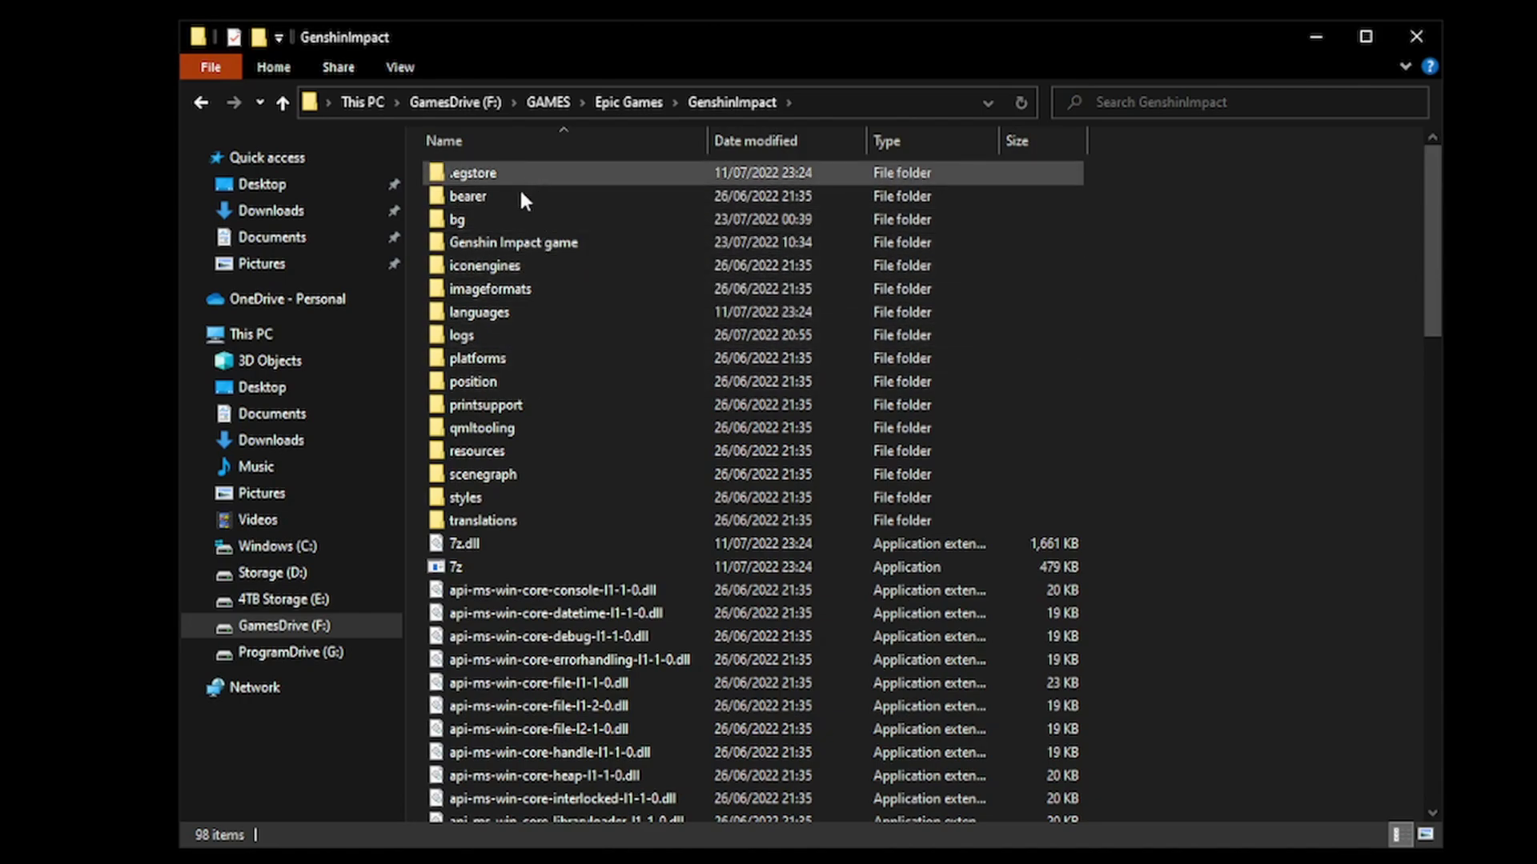
pyautogui.click(808, 102)
pyautogui.rightClick(676, 105)
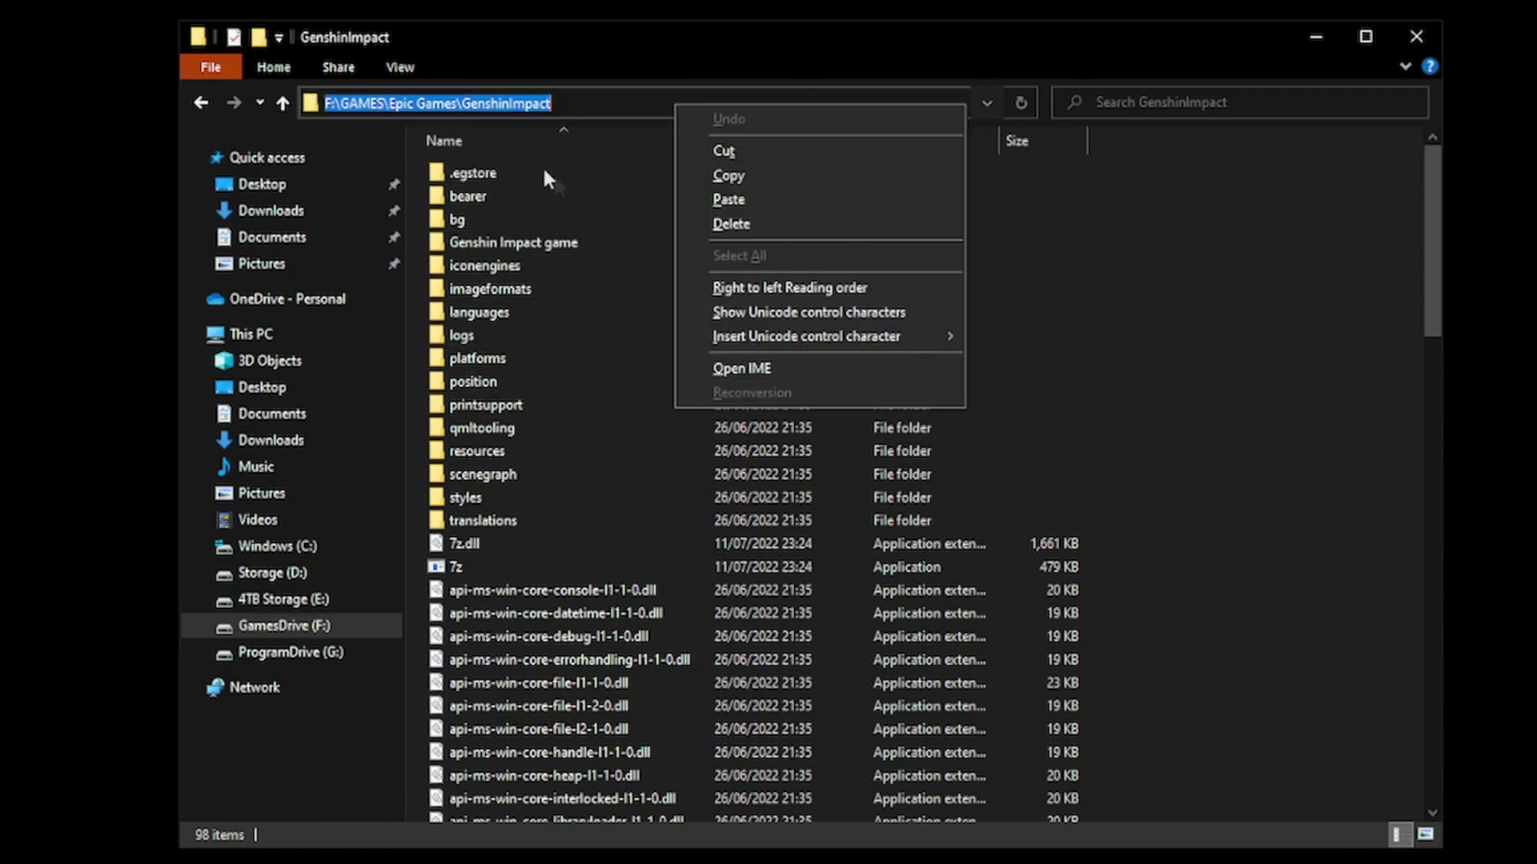
pyautogui.click(725, 176)
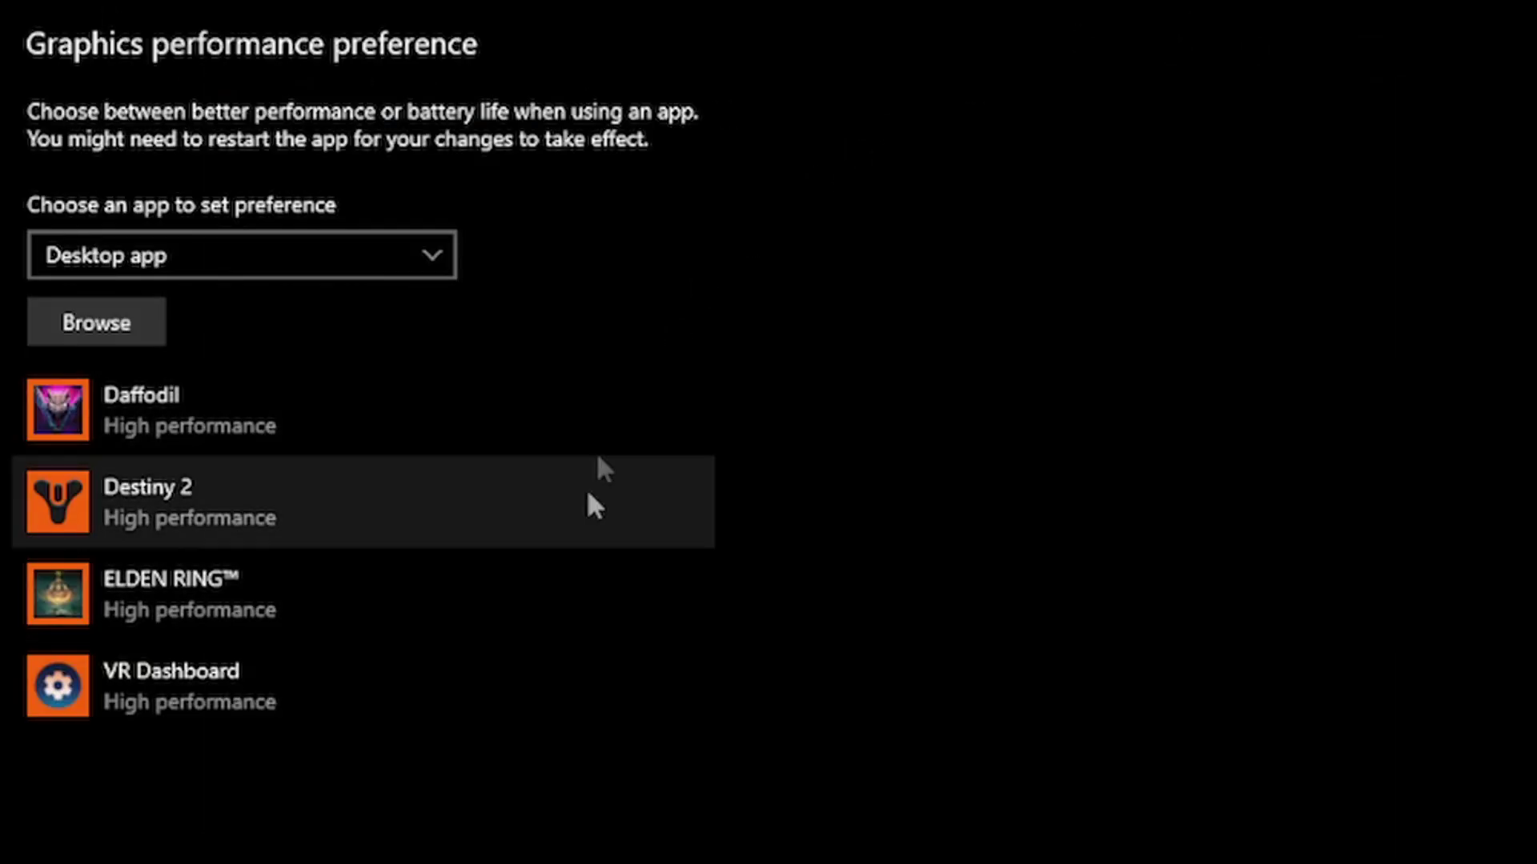
# - Add Genshin Impact's launcher.exe from the pasted GenshinImpact path and set it to High performance
pyautogui.click(115, 328)
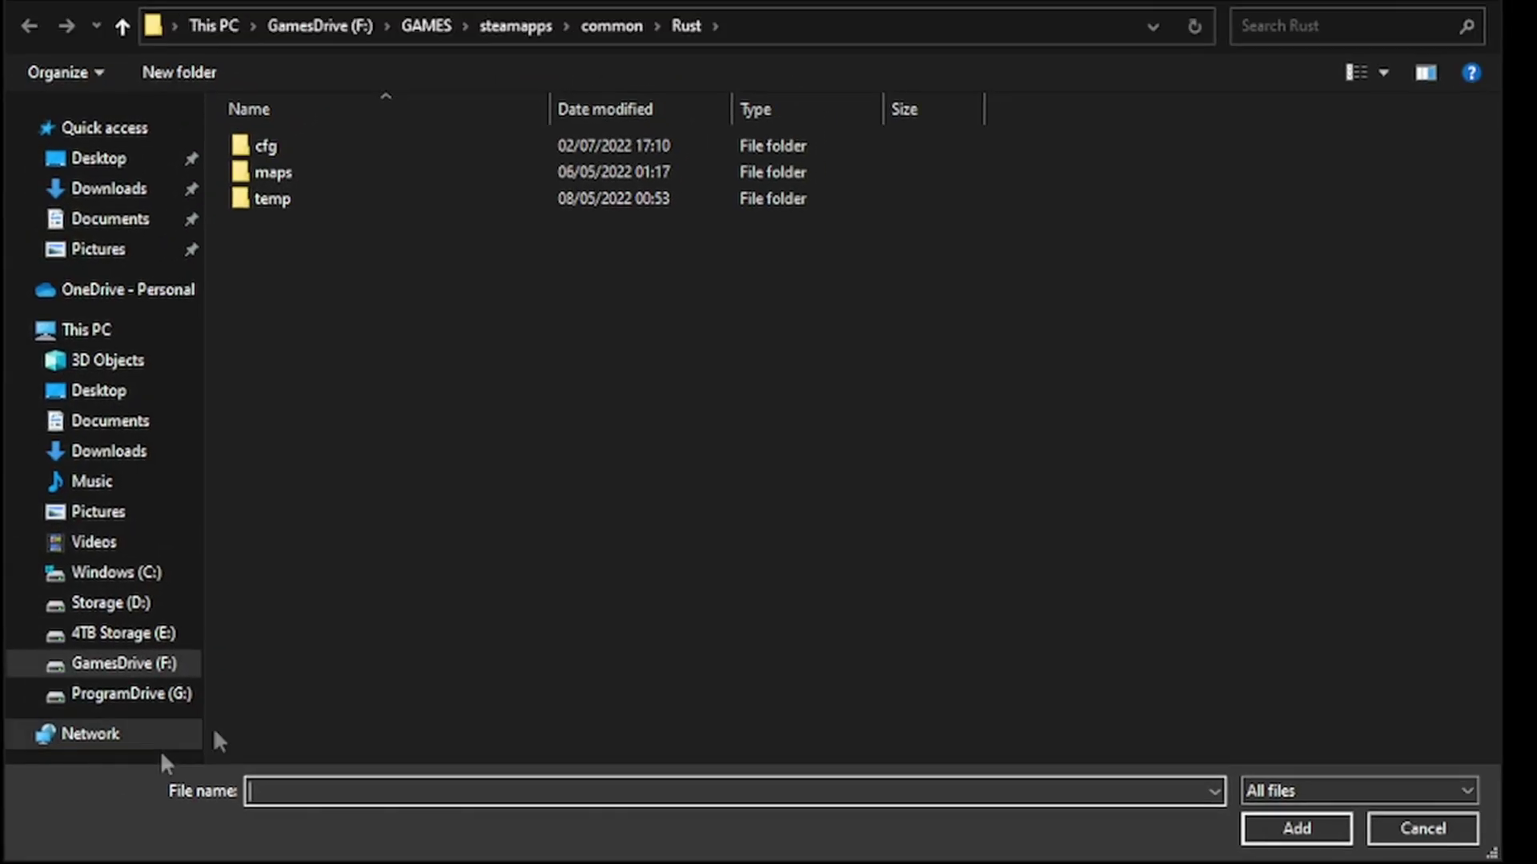
pyautogui.click(772, 29)
pyautogui.rightClick(775, 28)
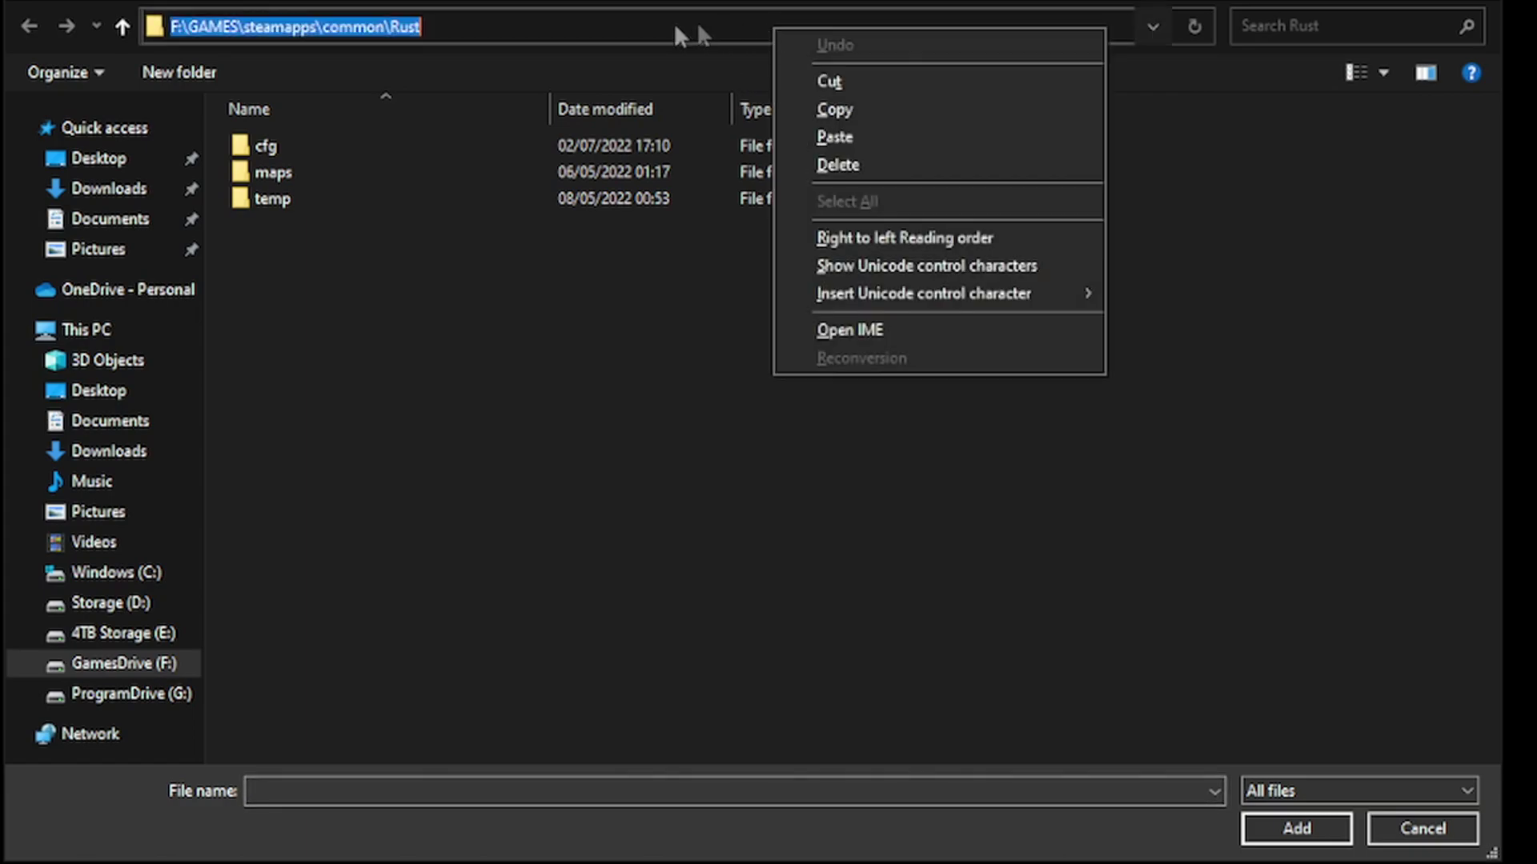
pyautogui.click(829, 139)
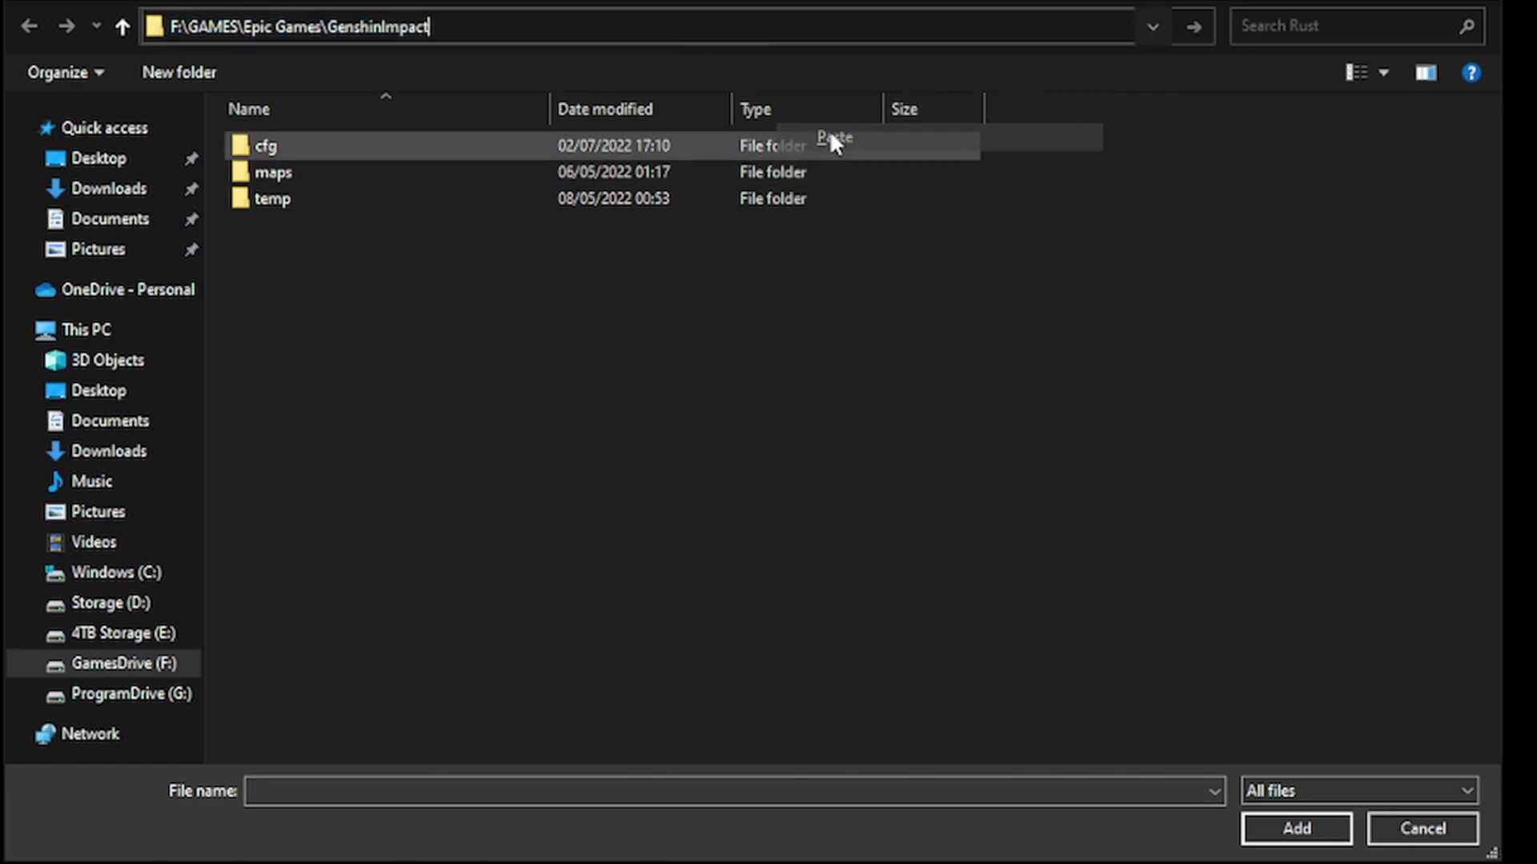
pyautogui.press('Return')
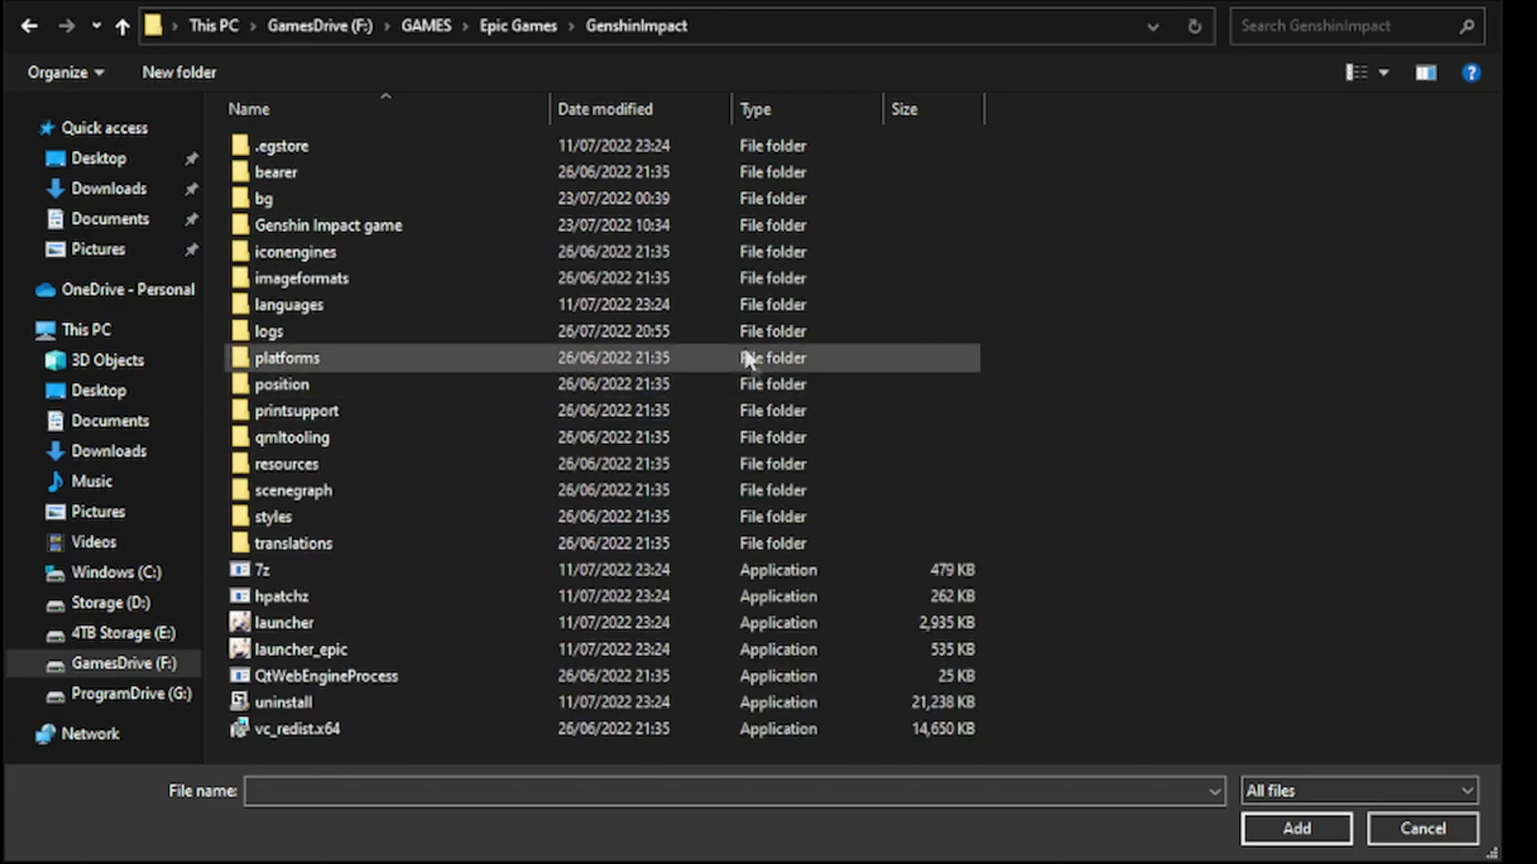
pyautogui.click(389, 623)
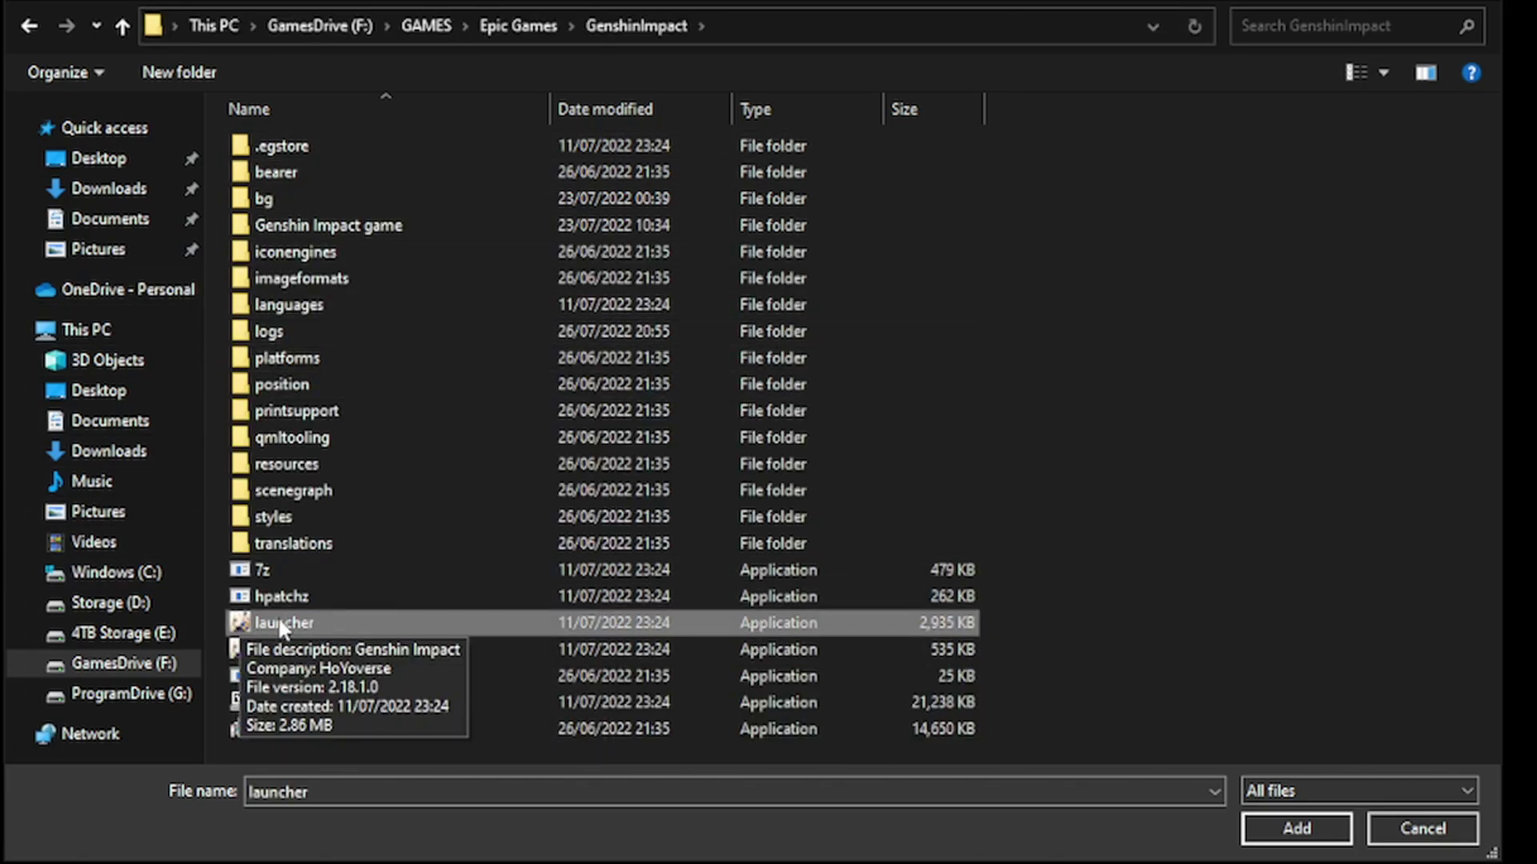
pyautogui.click(1284, 828)
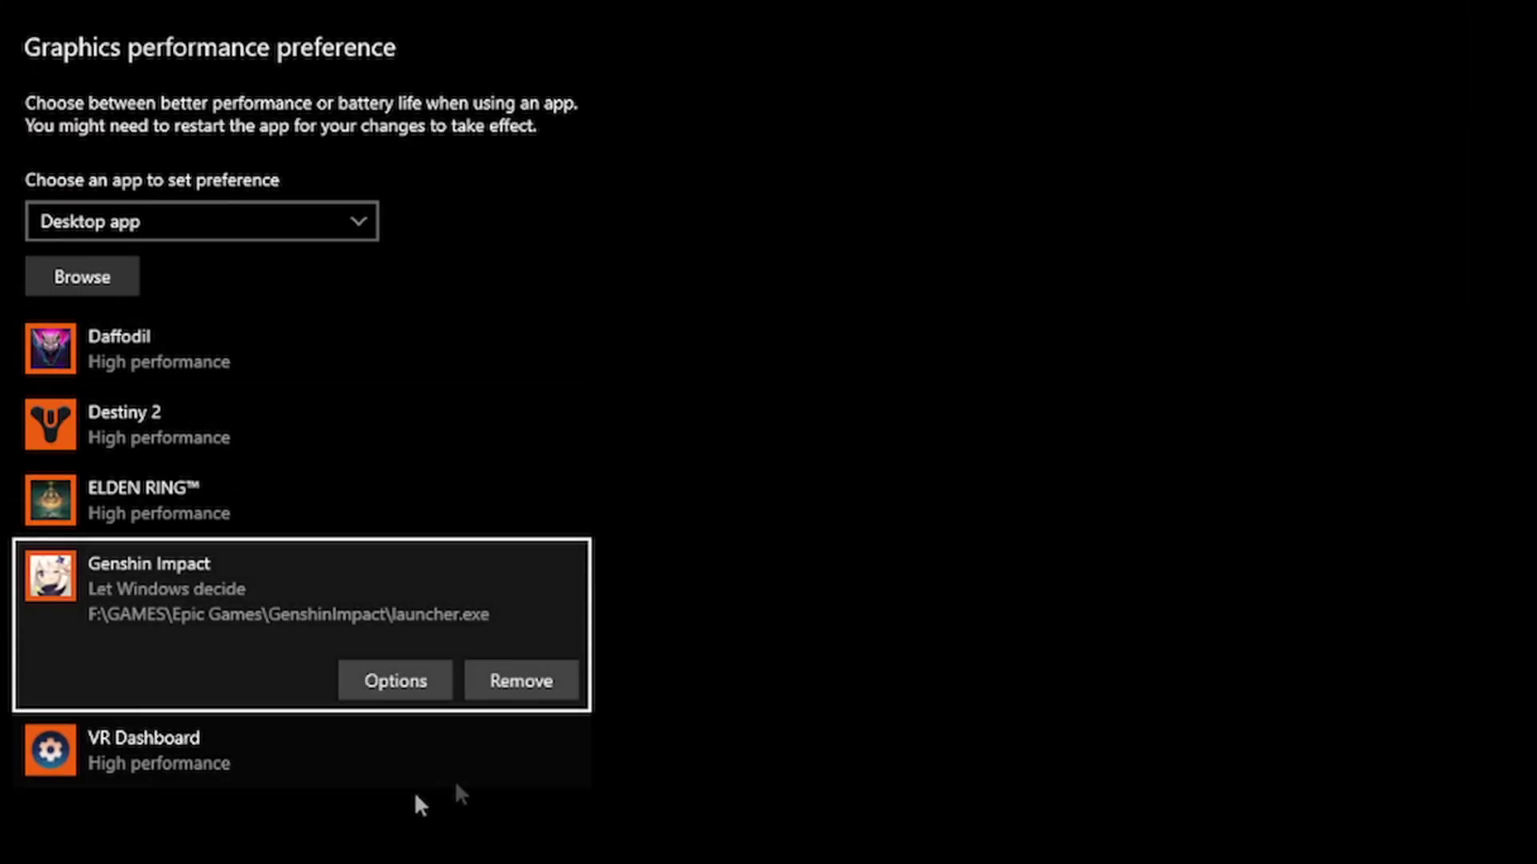
pyautogui.click(395, 681)
pyautogui.click(501, 469)
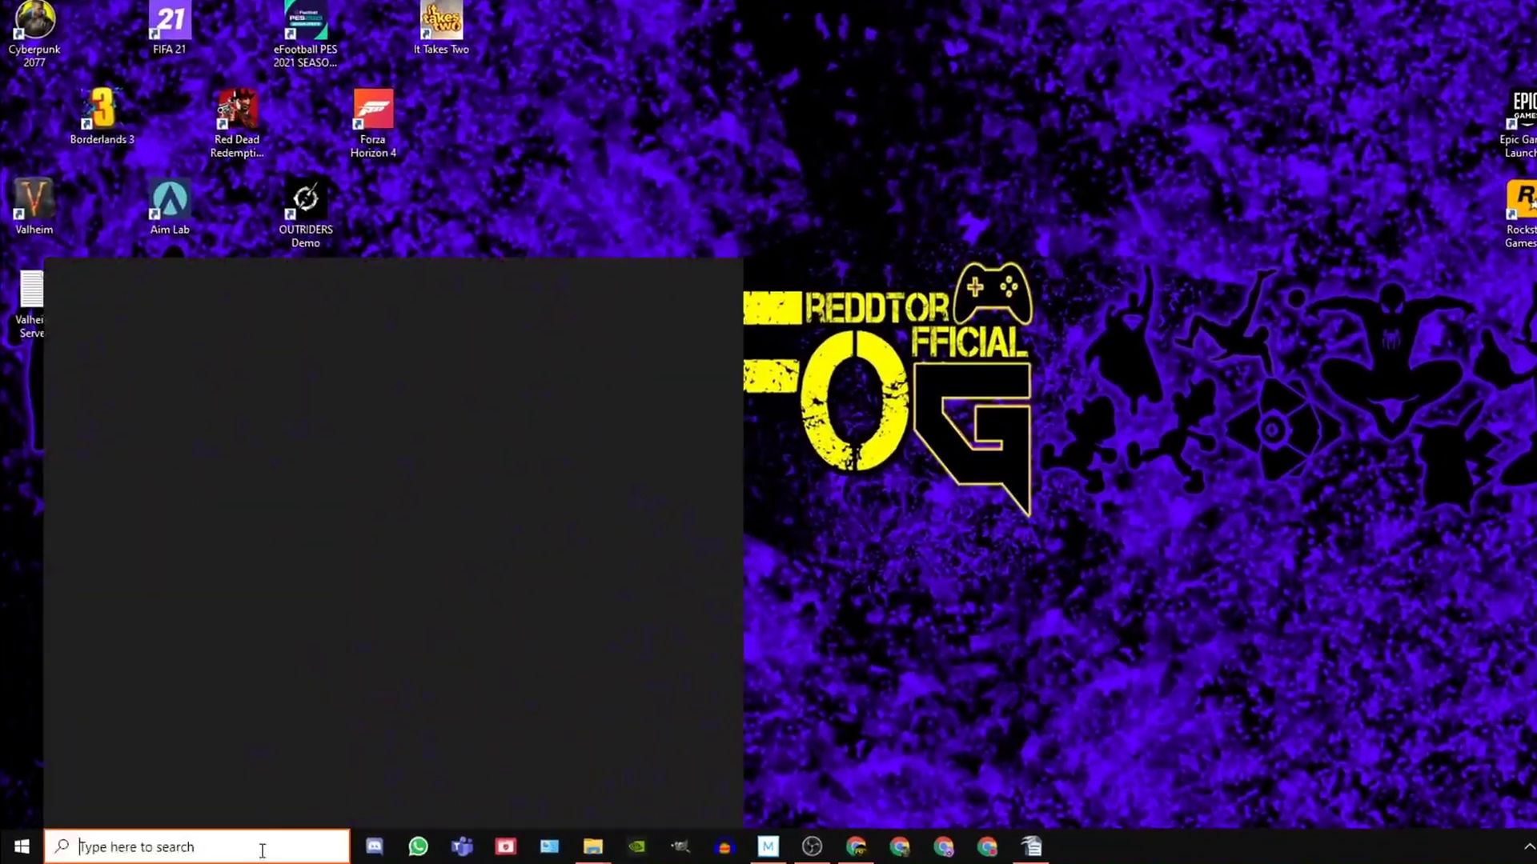
# - Review the High performance power plan's settings, then return to Power Options
pyautogui.write('power plan')
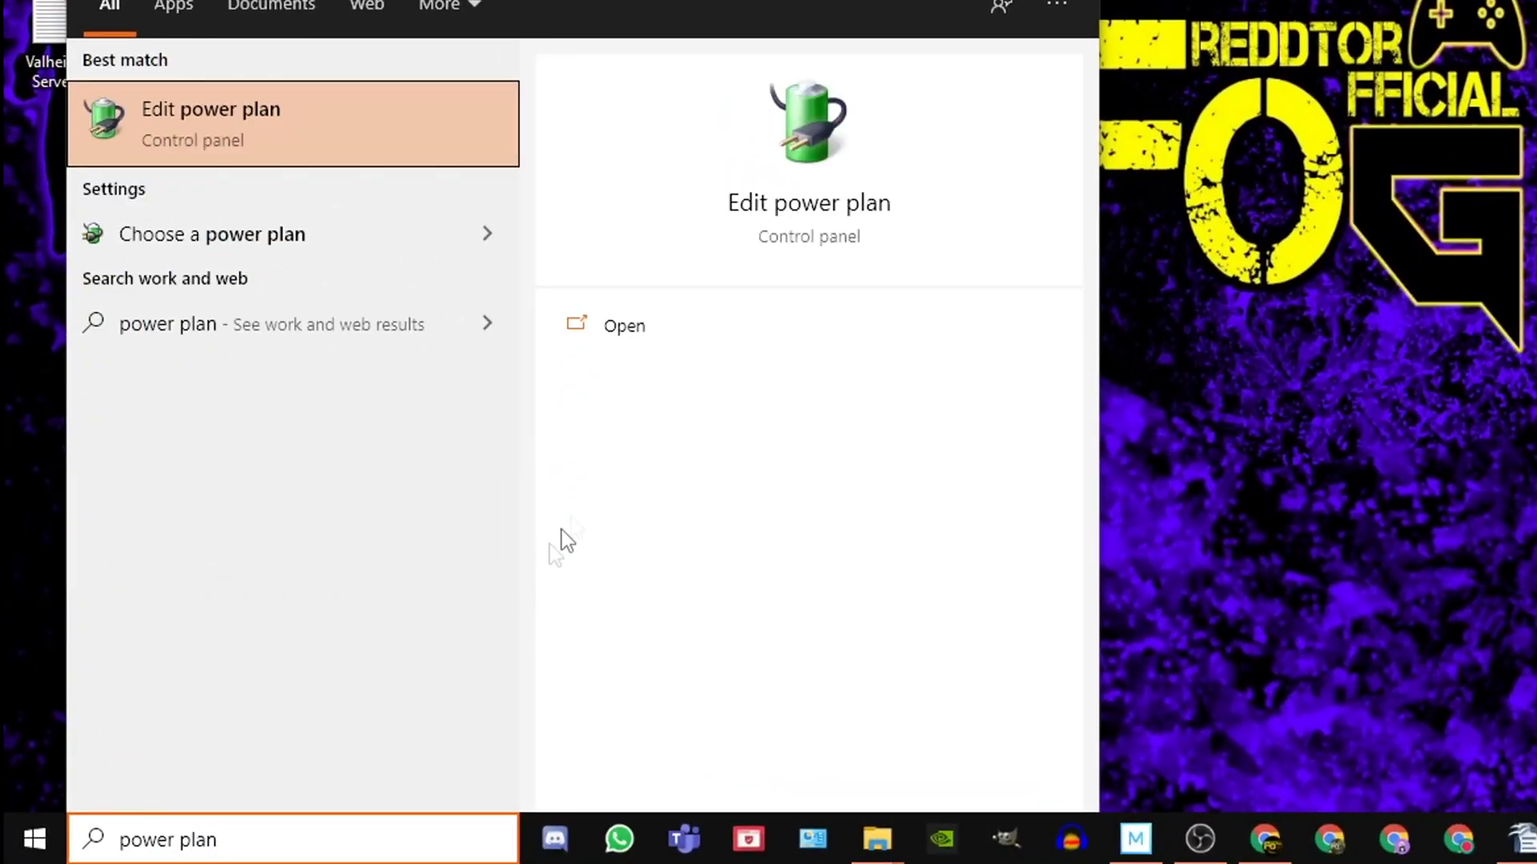
pyautogui.click(796, 204)
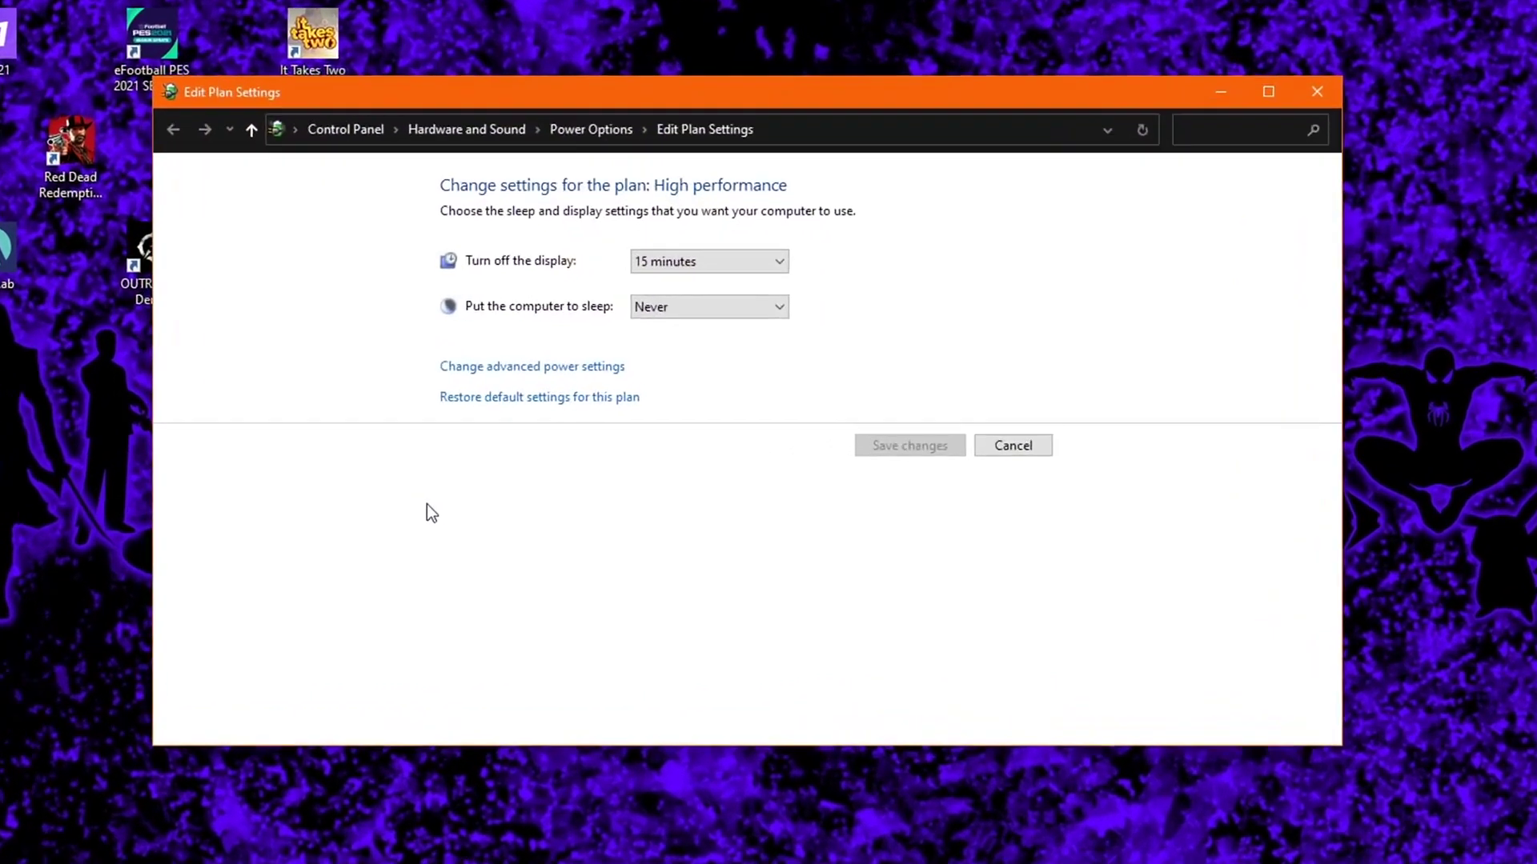
pyautogui.click(585, 85)
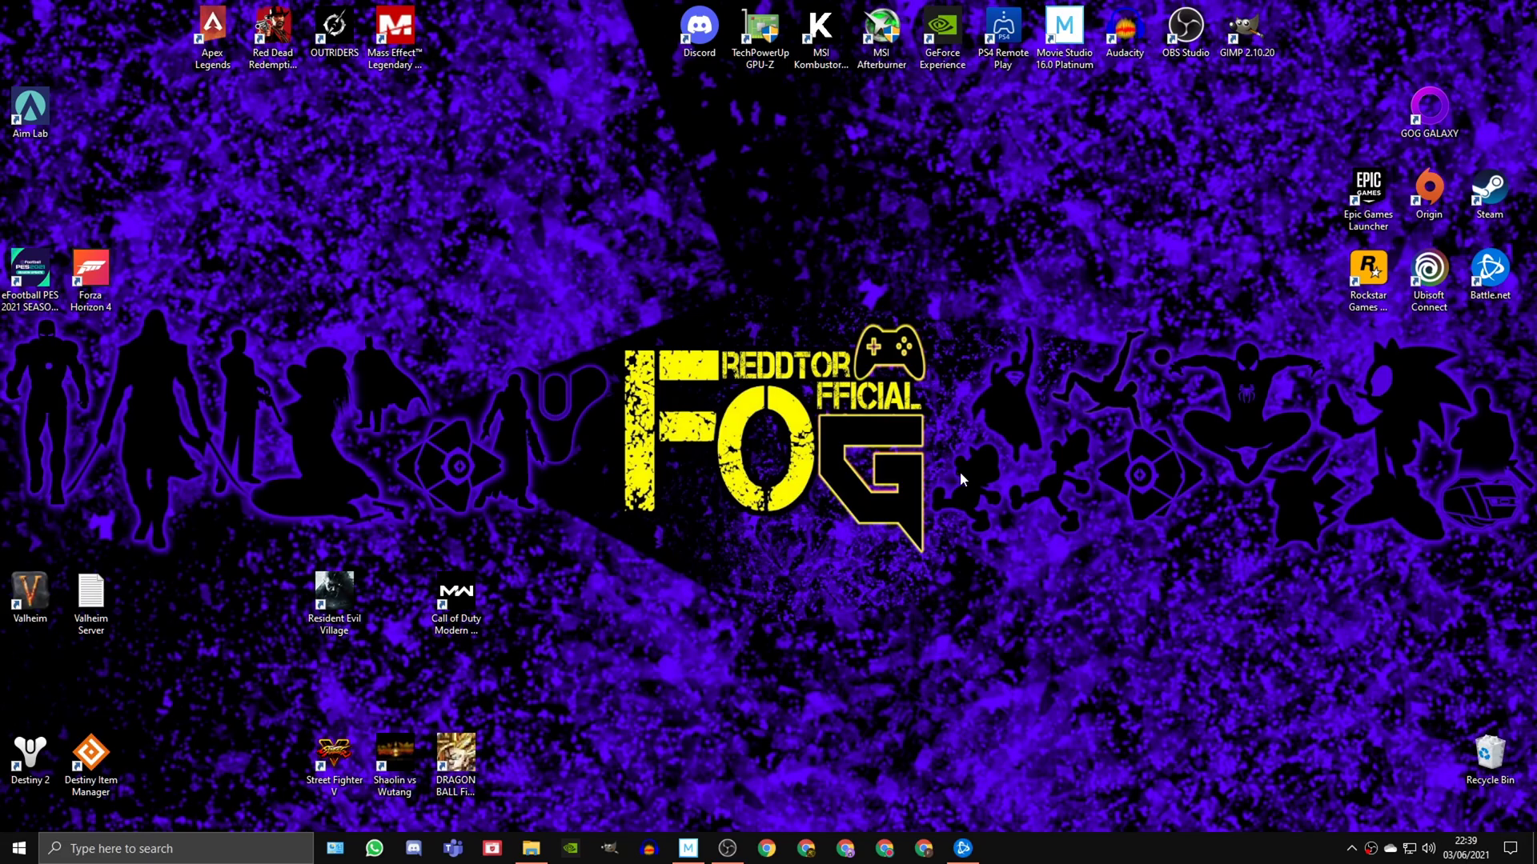
# - Switch 'Let apps run in the background' off under Settings > Privacy > Background apps
pyautogui.press('super+p')
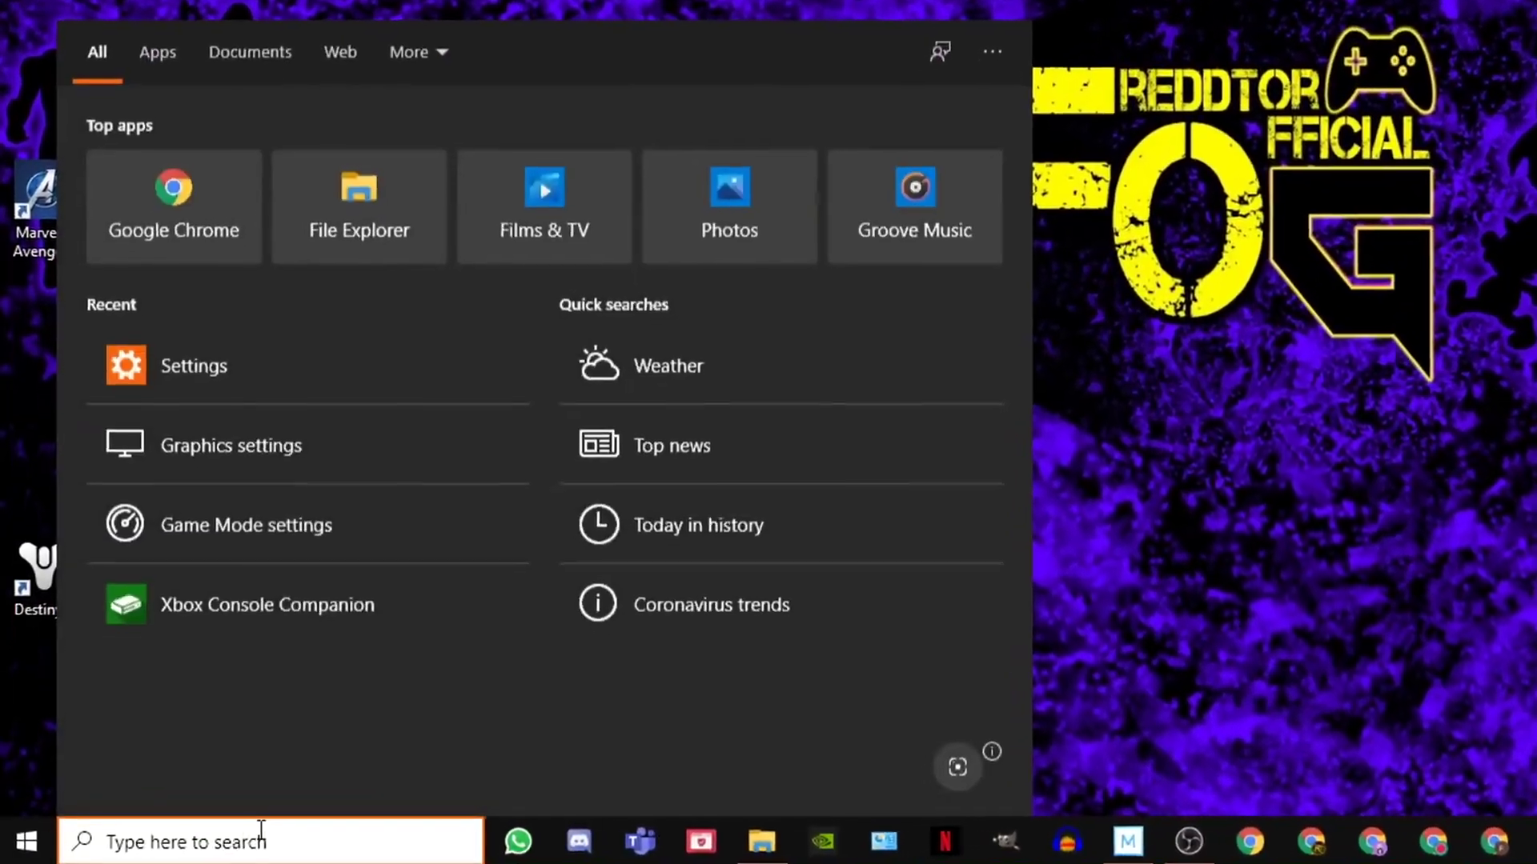
pyautogui.write('settings')
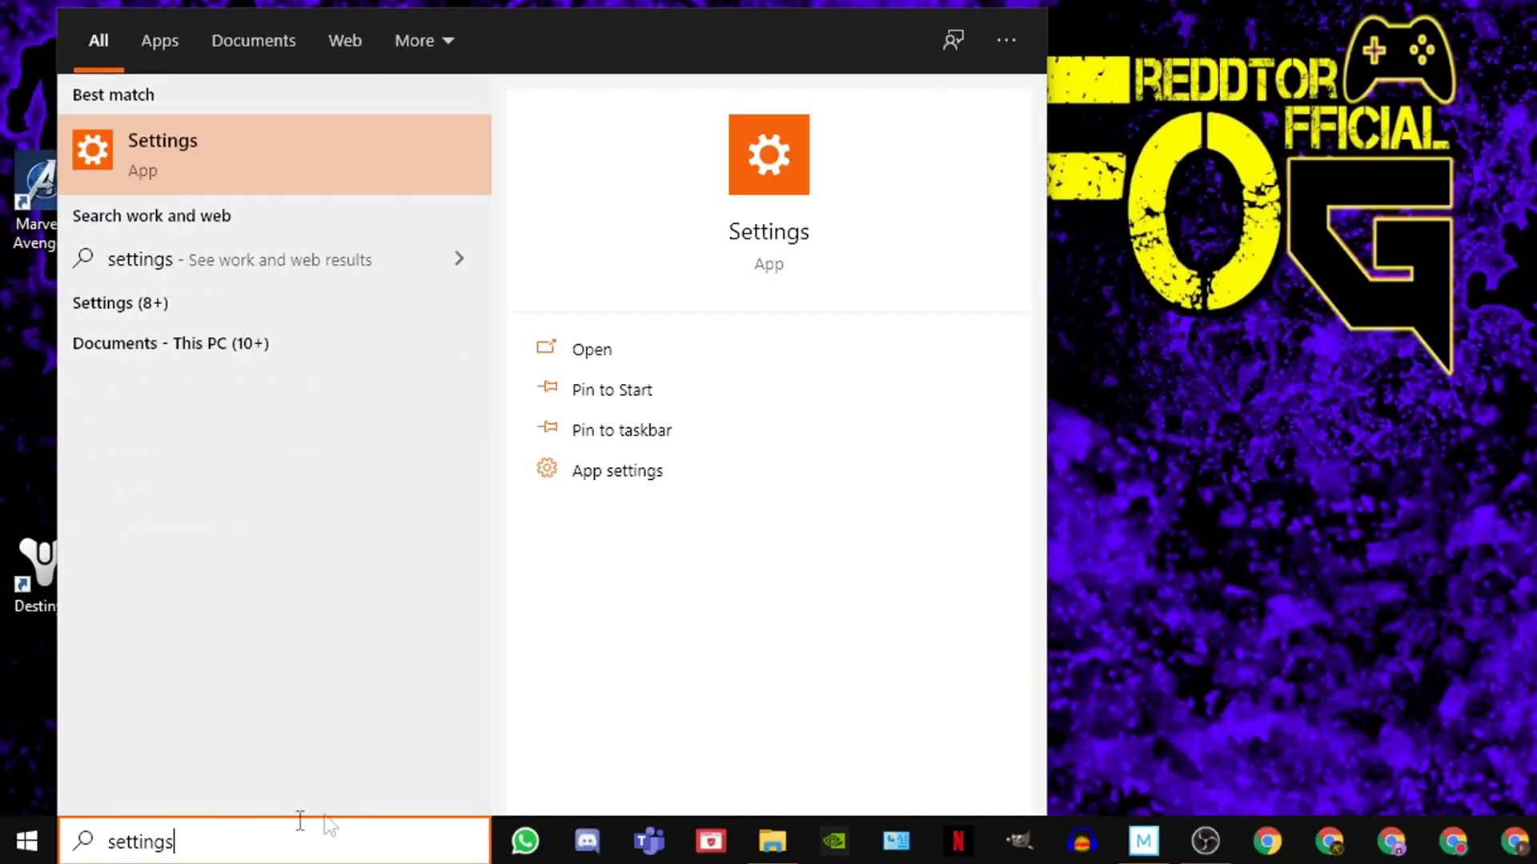
pyautogui.click(764, 249)
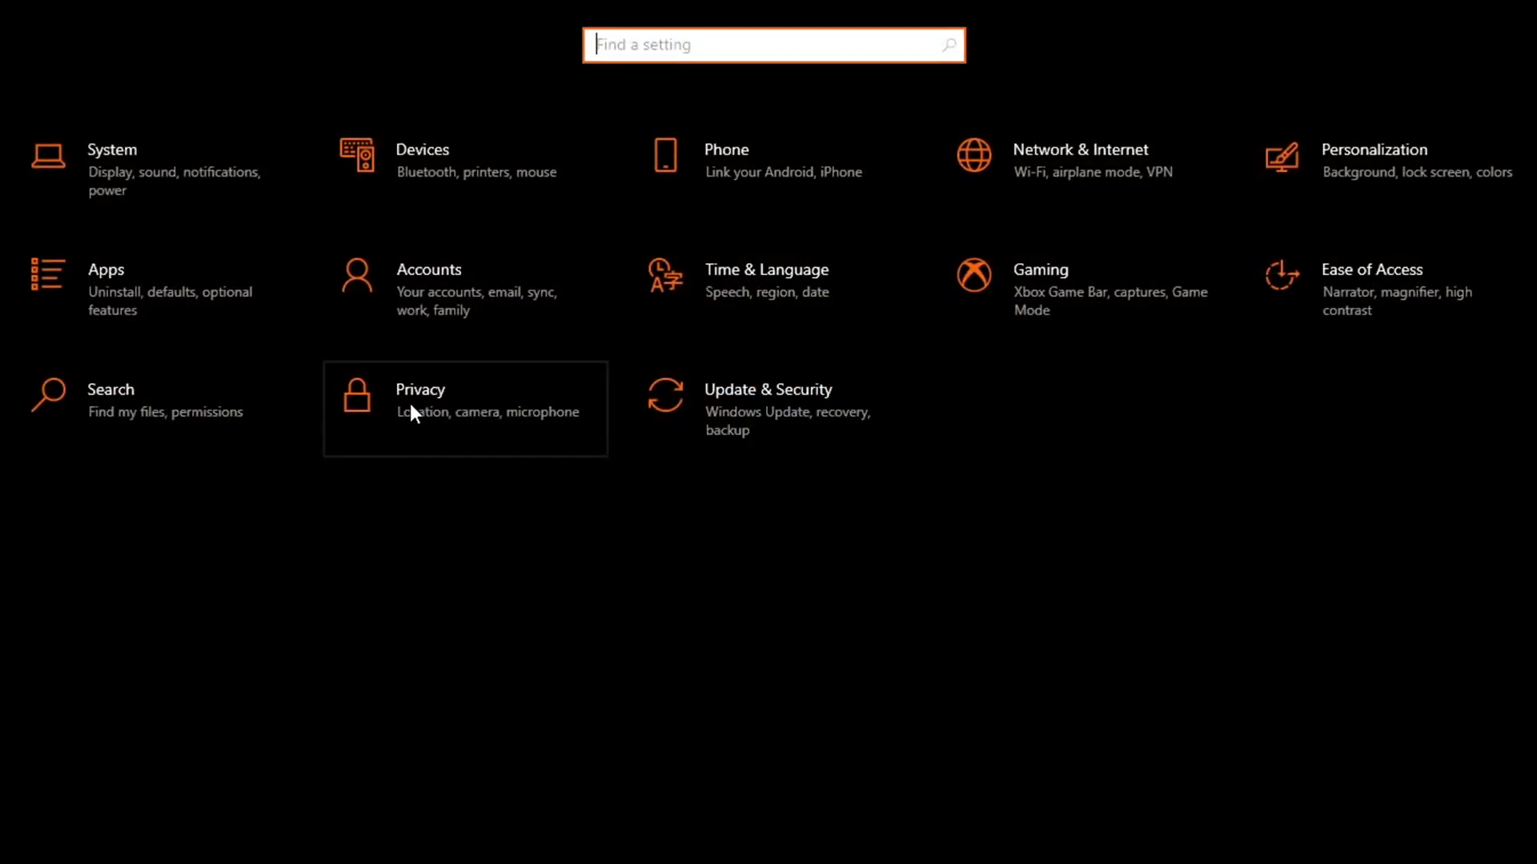
pyautogui.click(422, 397)
pyautogui.scroll(-10, 137, 760)
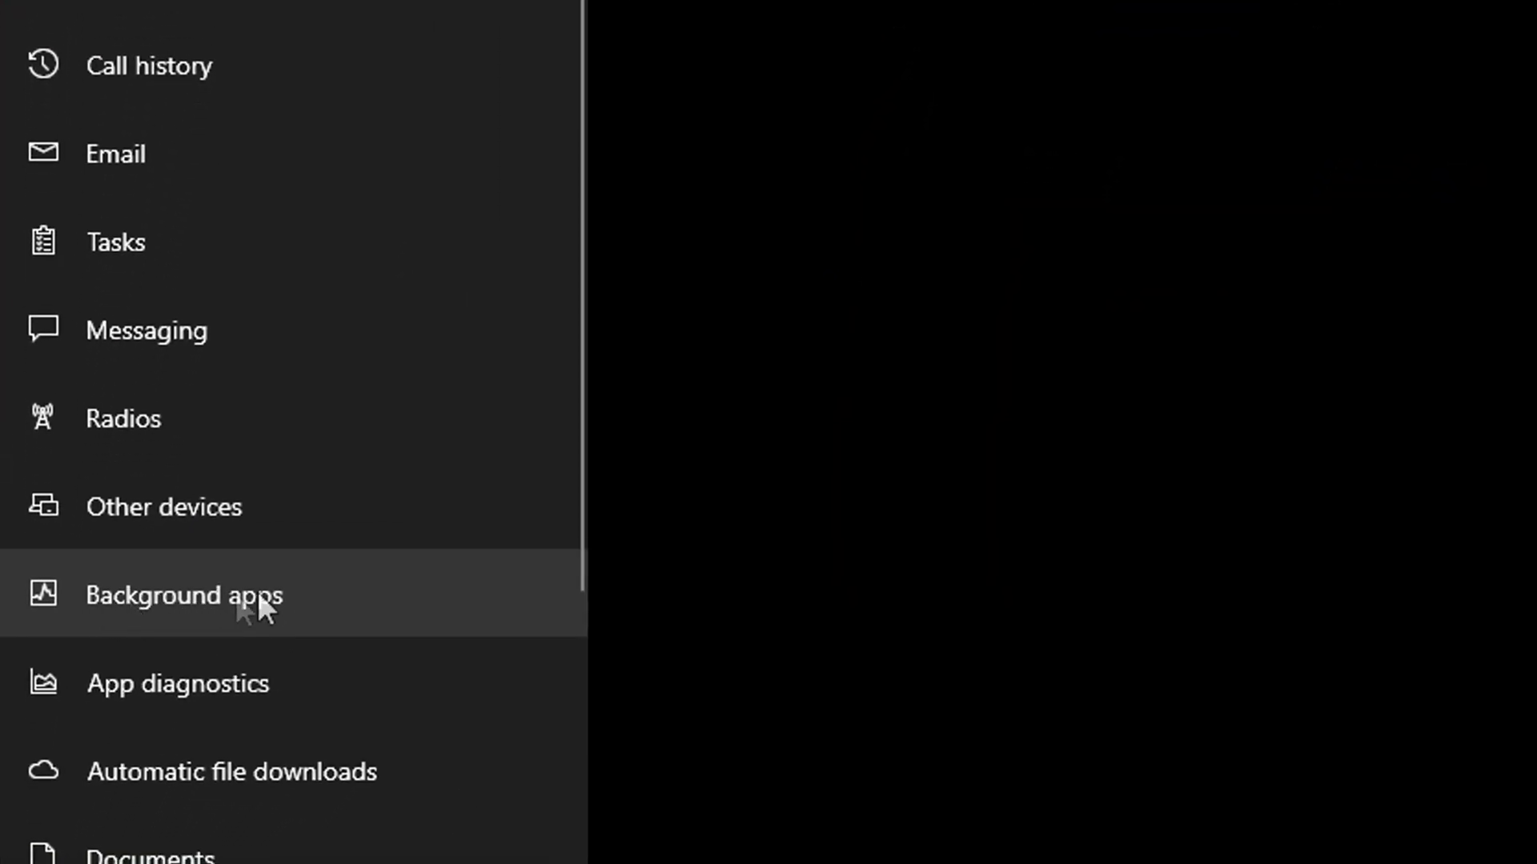
pyautogui.click(208, 656)
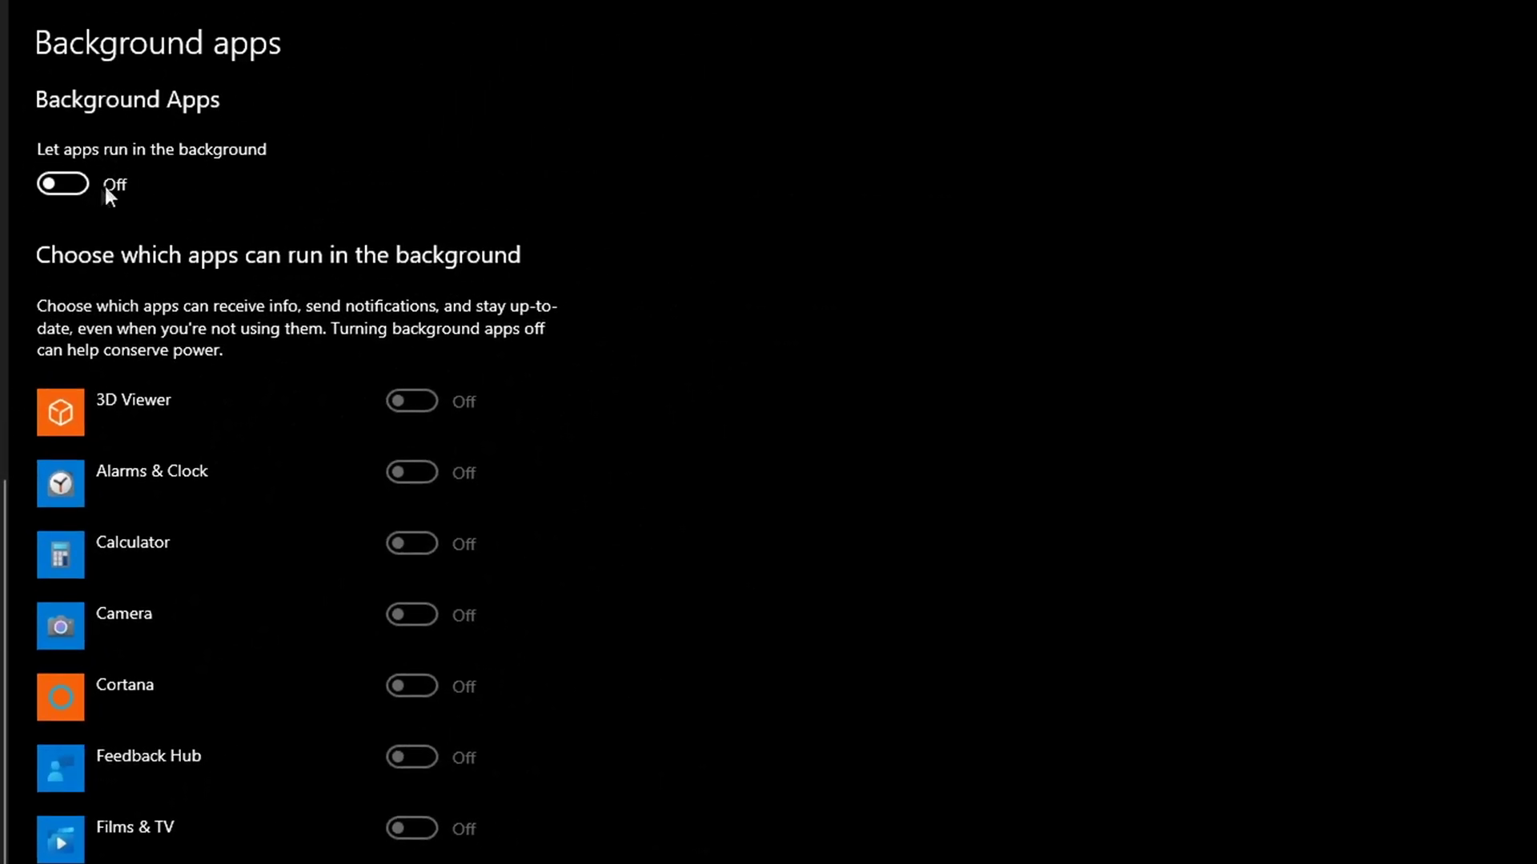
pyautogui.click(83, 187)
pyautogui.click(76, 188)
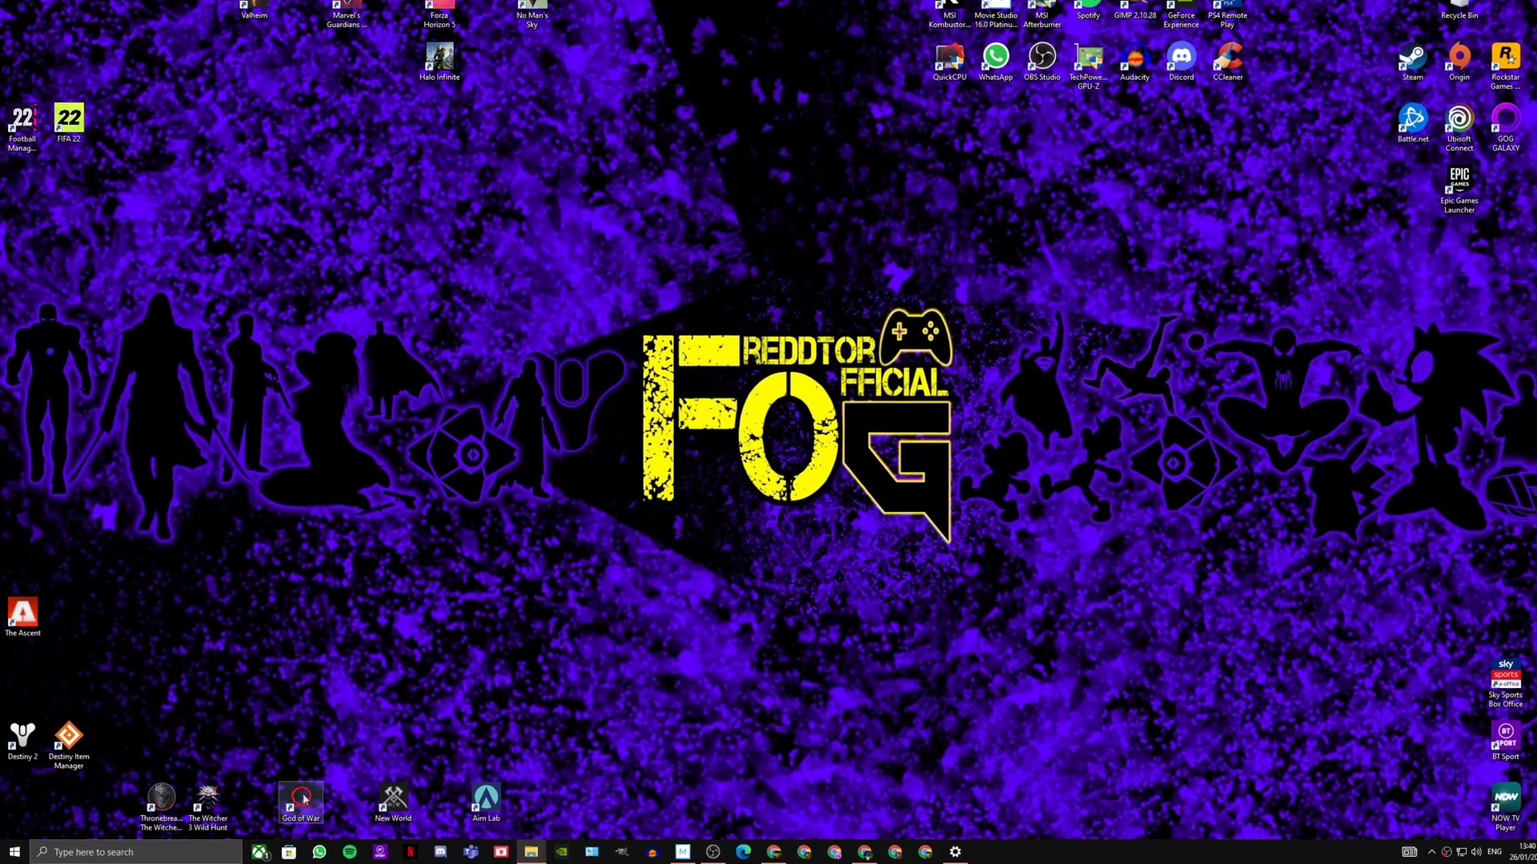
# - Launch Registry Editor by running REGEDIT from the Run dialog
pyautogui.click(123, 852)
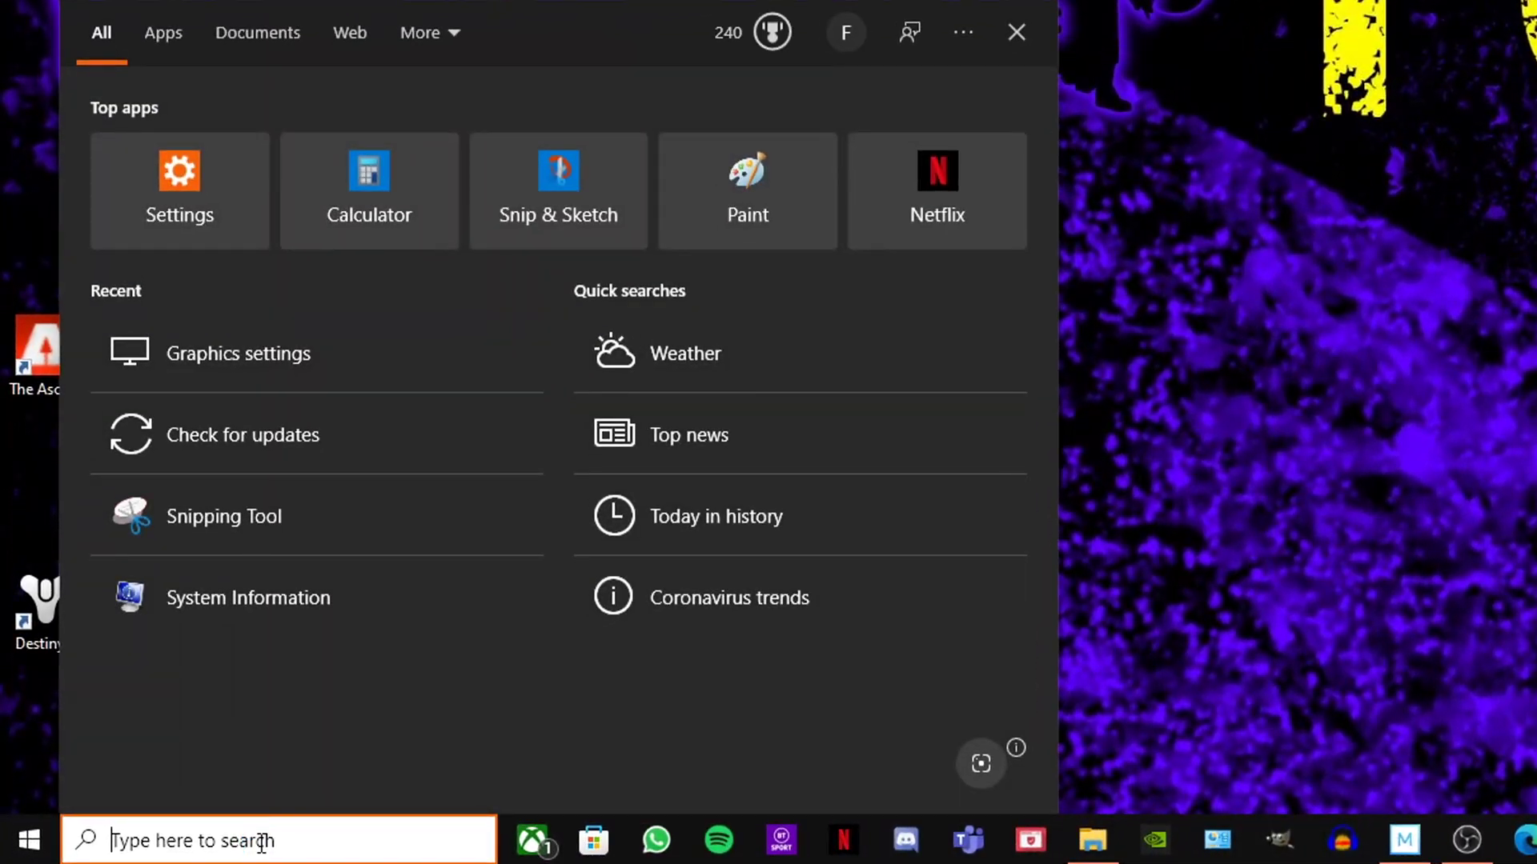
pyautogui.write('RUN')
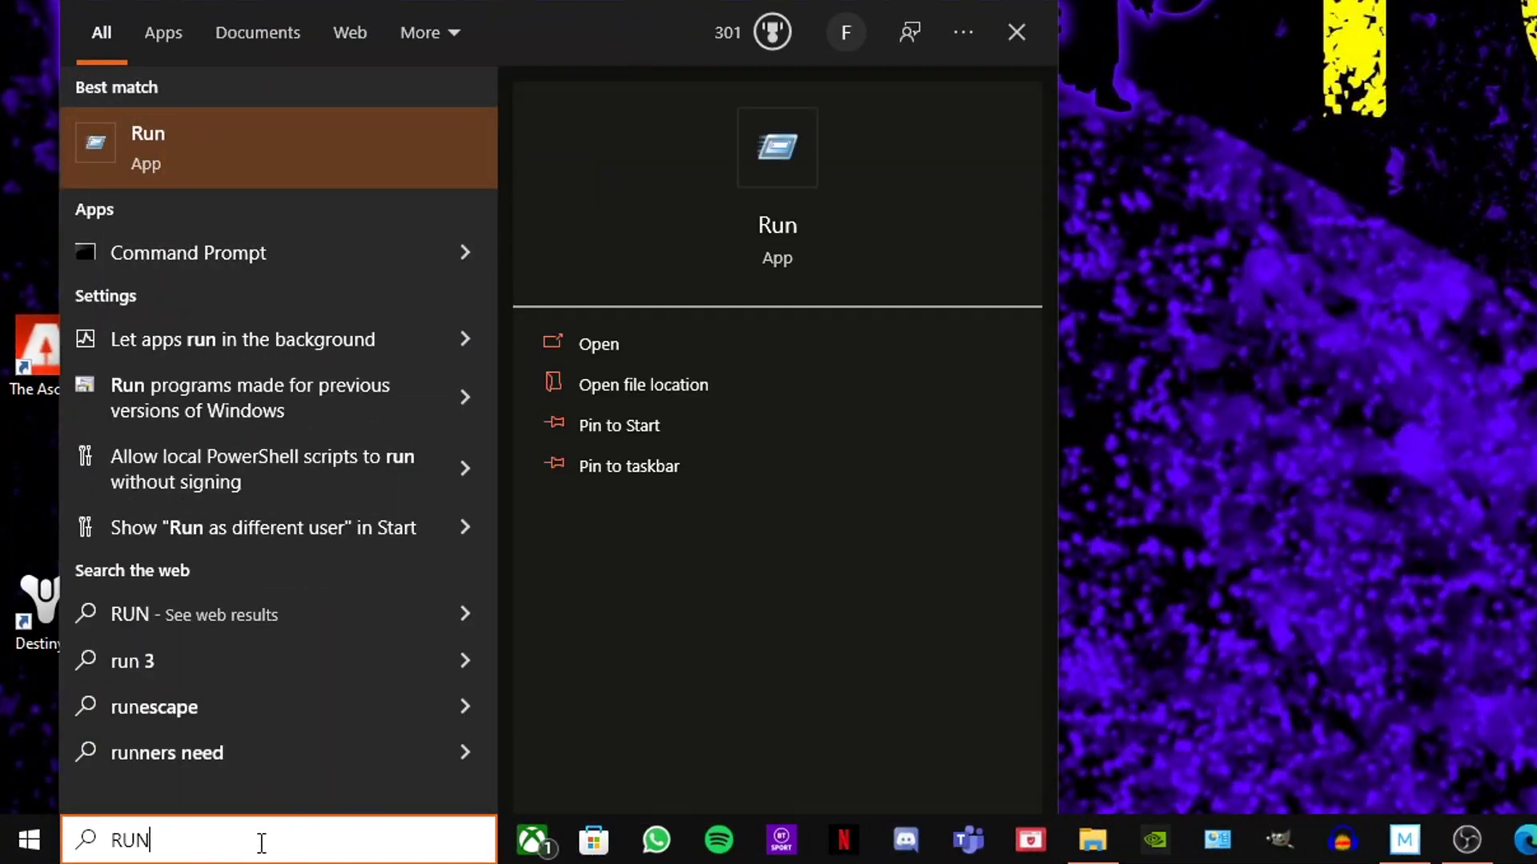
pyautogui.press('Return')
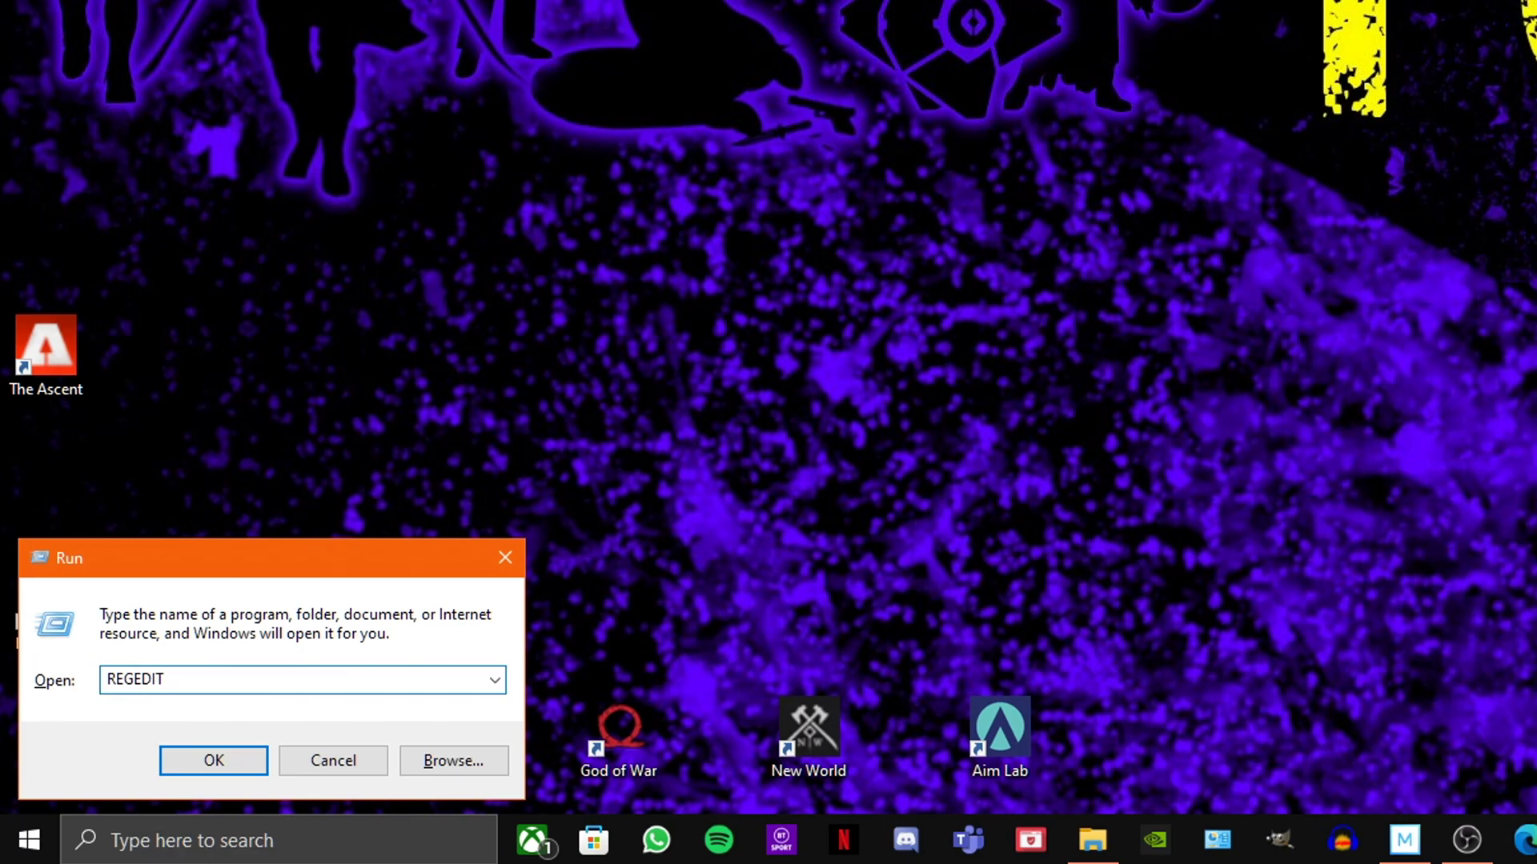
pyautogui.press('Return')
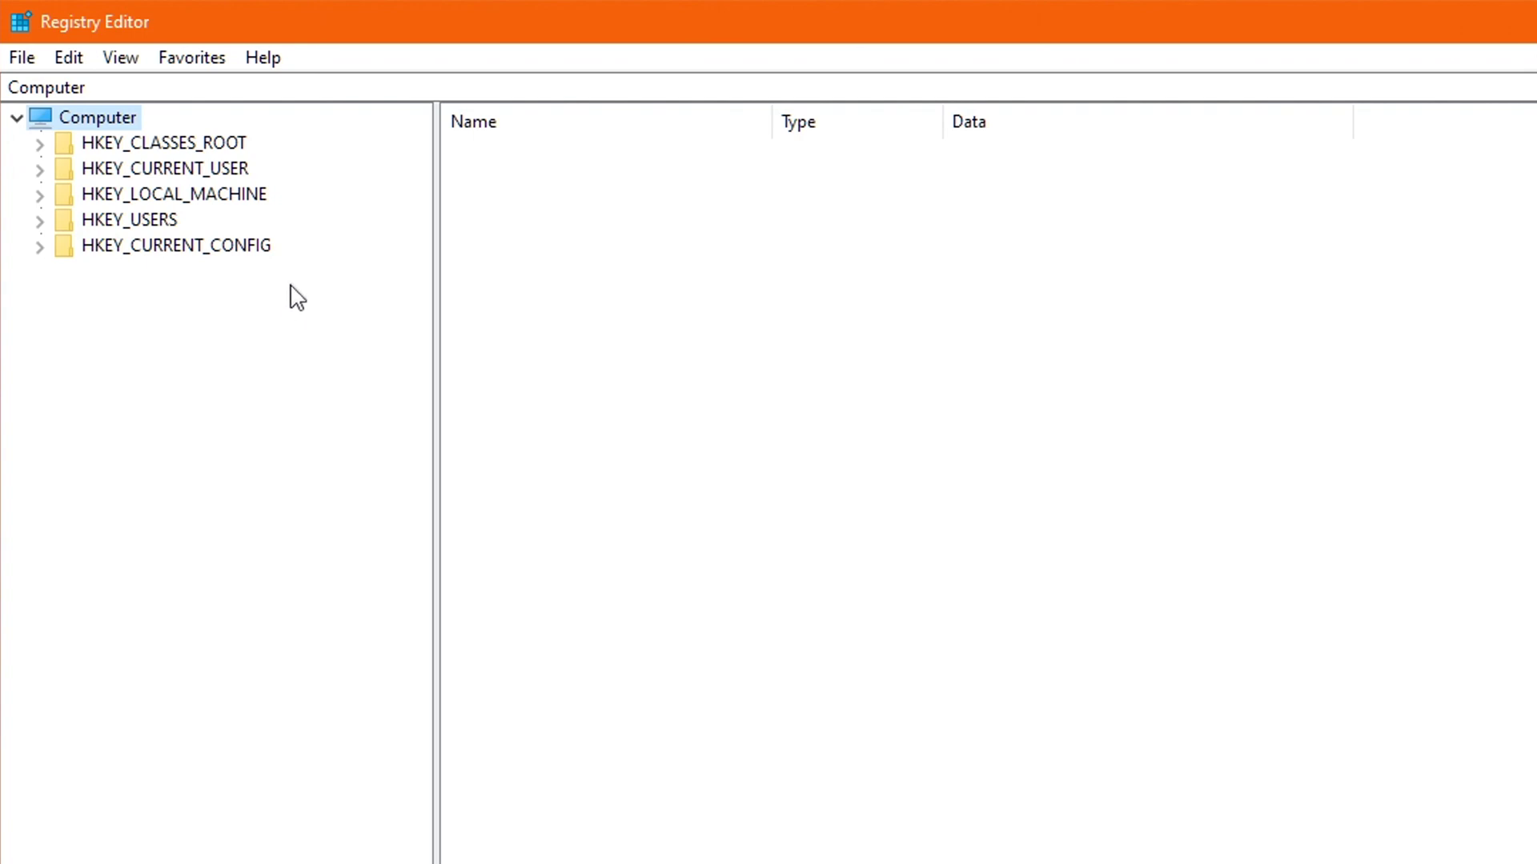
# - Expand HKEY_LOCAL_MACHINE\SOFTWARE\Microsoft in the registry tree
pyautogui.doubleClick(117, 196)
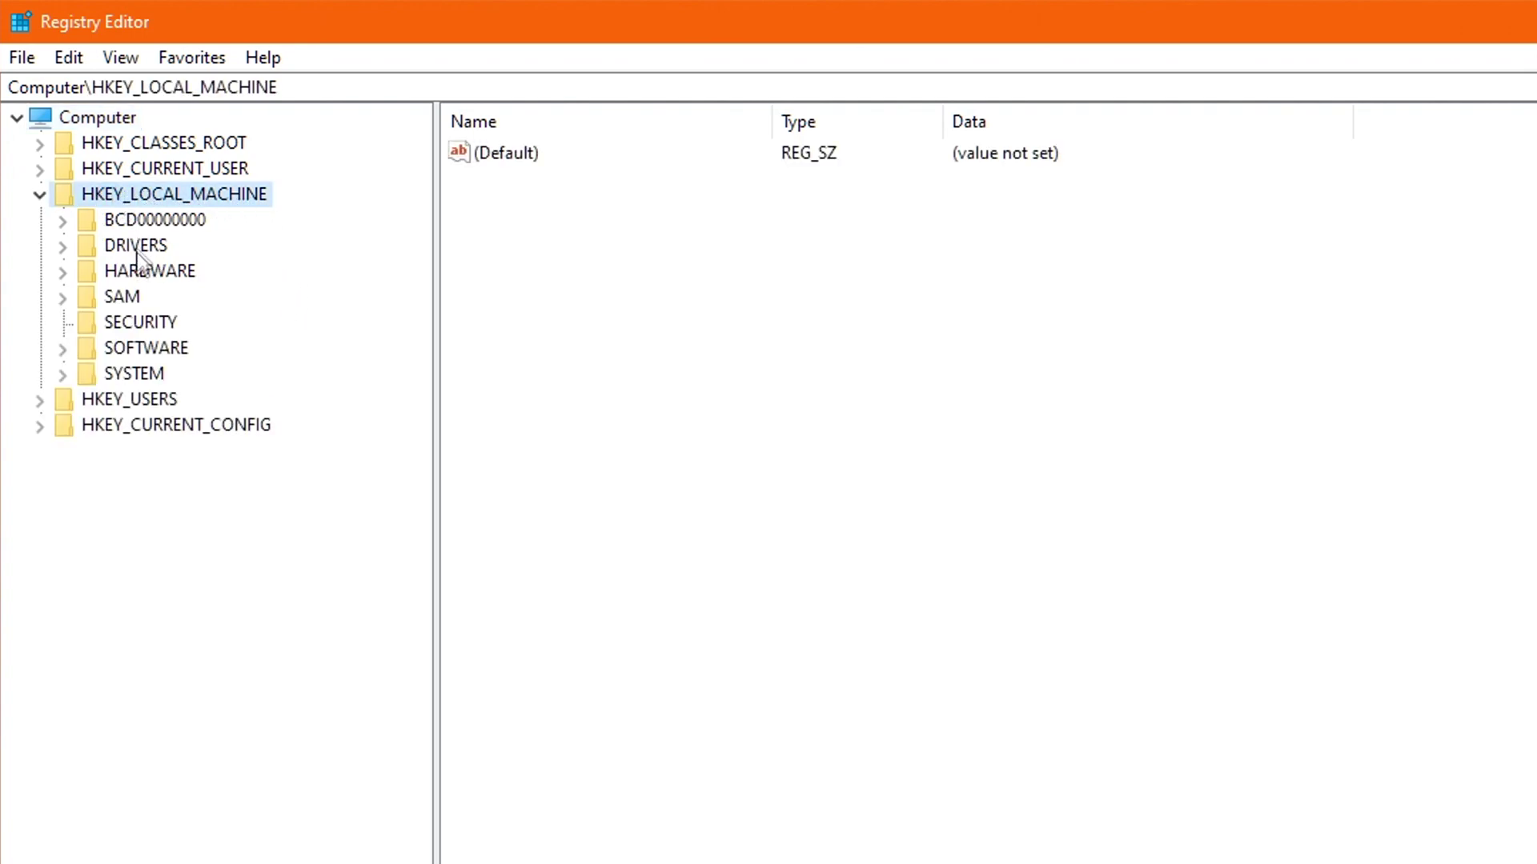
pyautogui.doubleClick(131, 350)
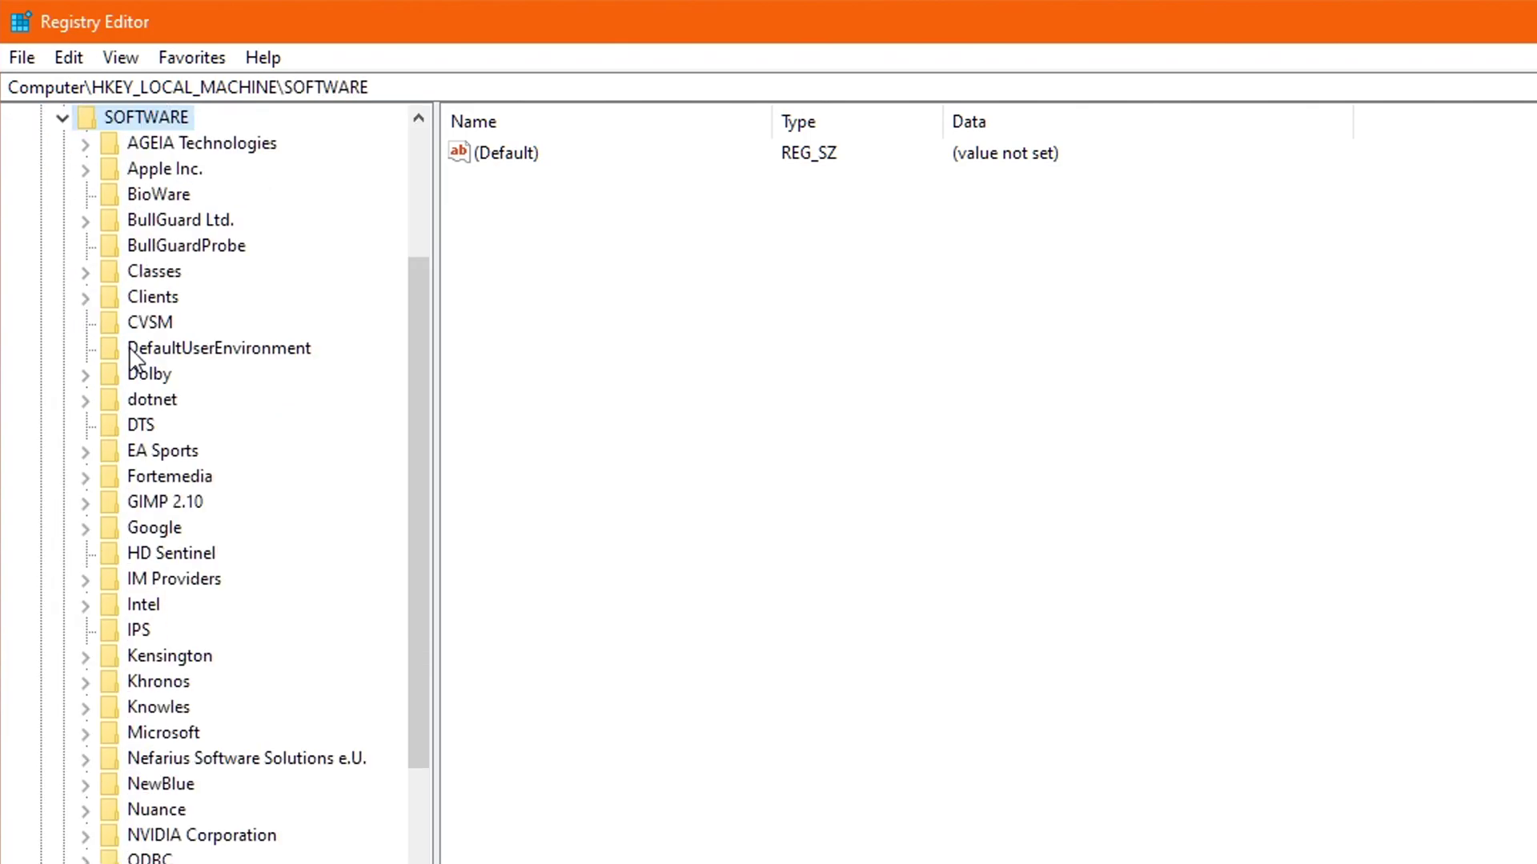
pyautogui.moveTo(418, 396); pyautogui.dragTo(408, 646)
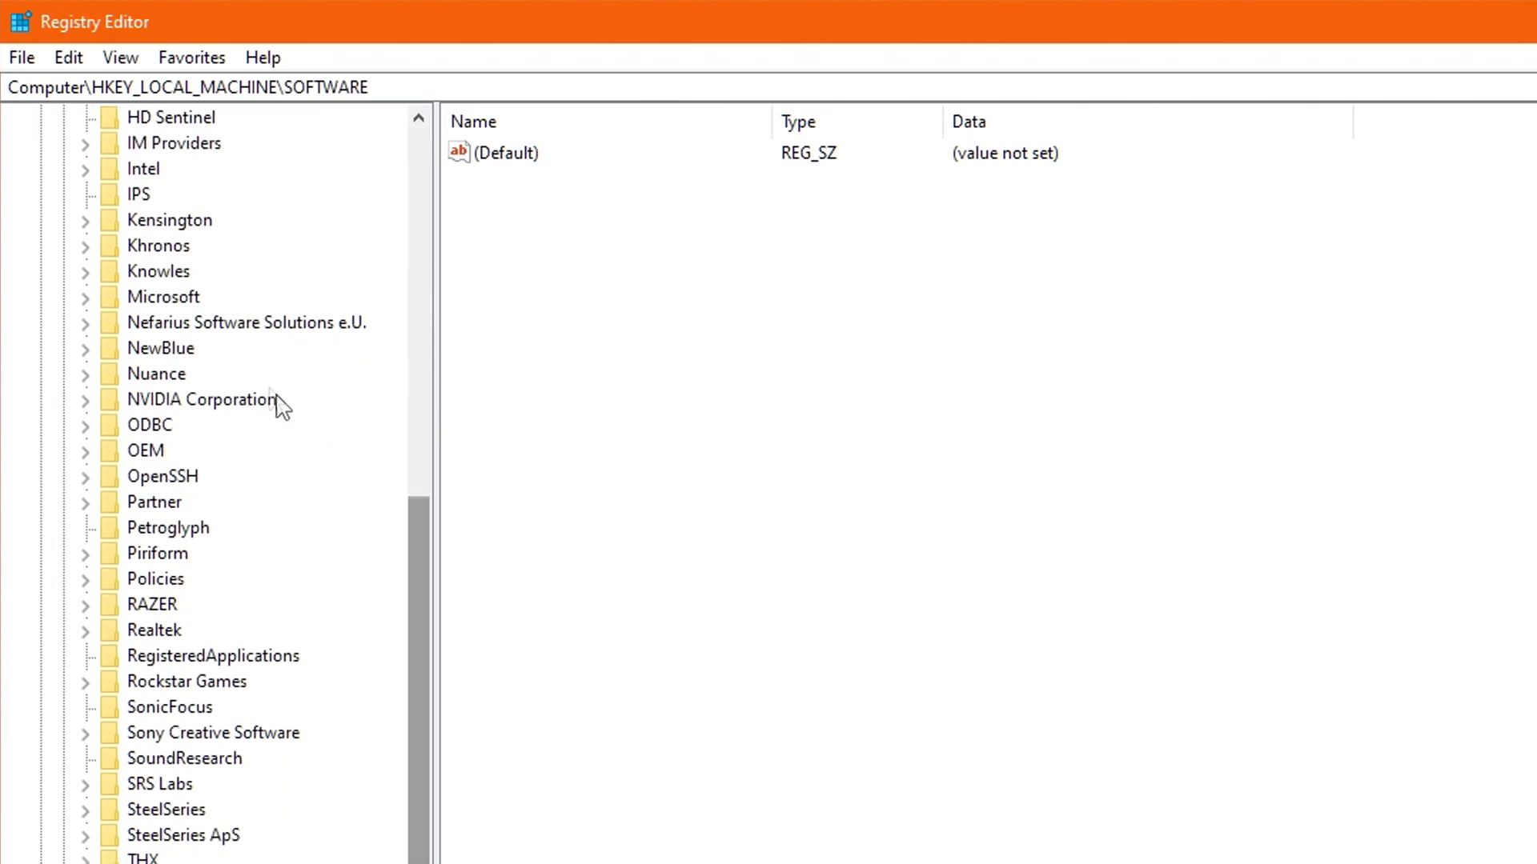
pyautogui.click(183, 298)
pyautogui.doubleClick(148, 300)
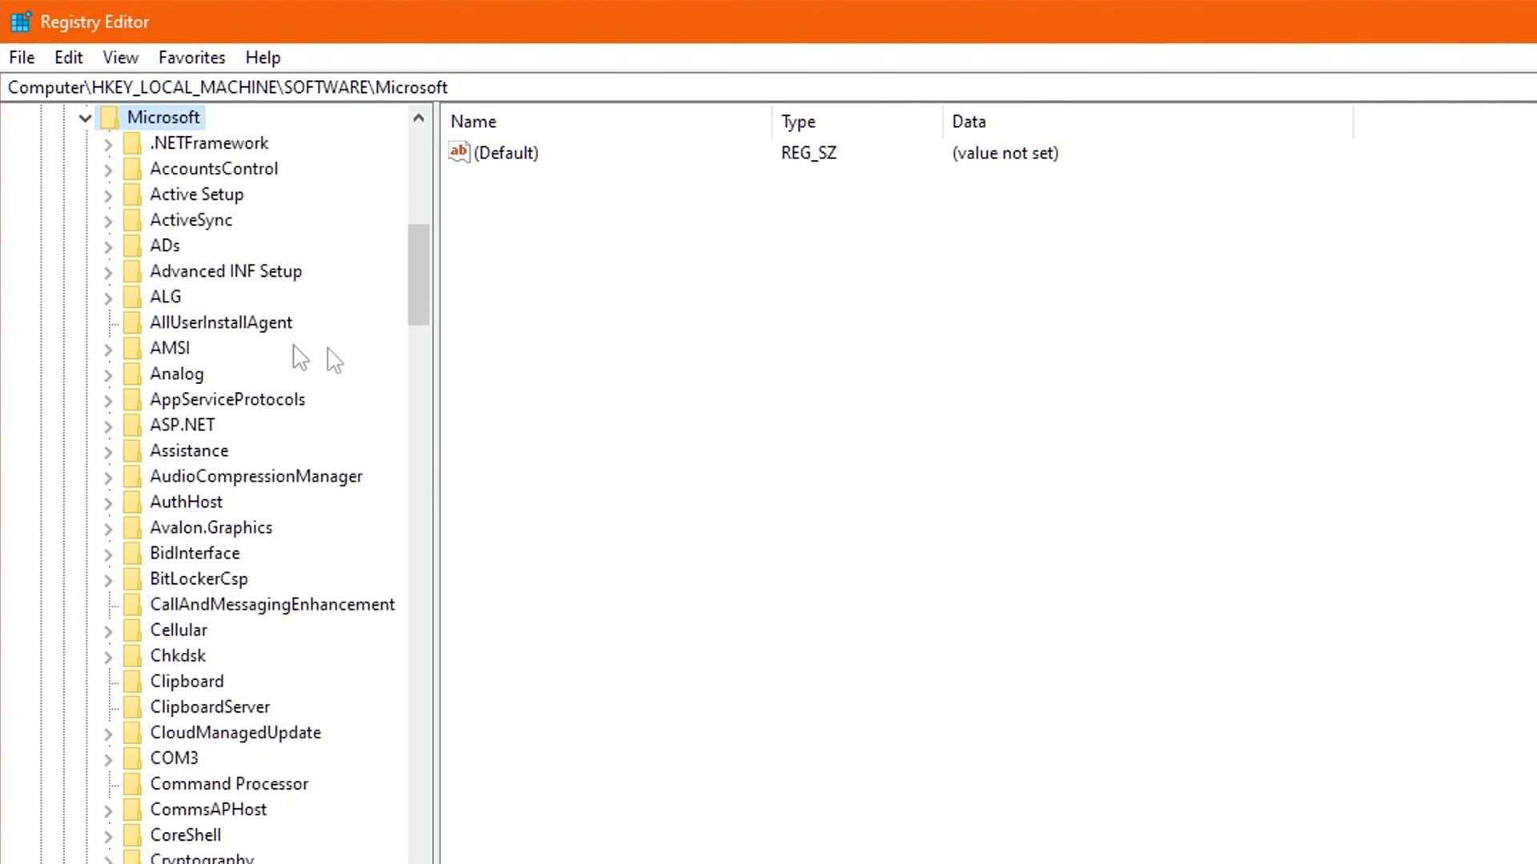
pyautogui.moveTo(416, 272); pyautogui.dragTo(429, 861)
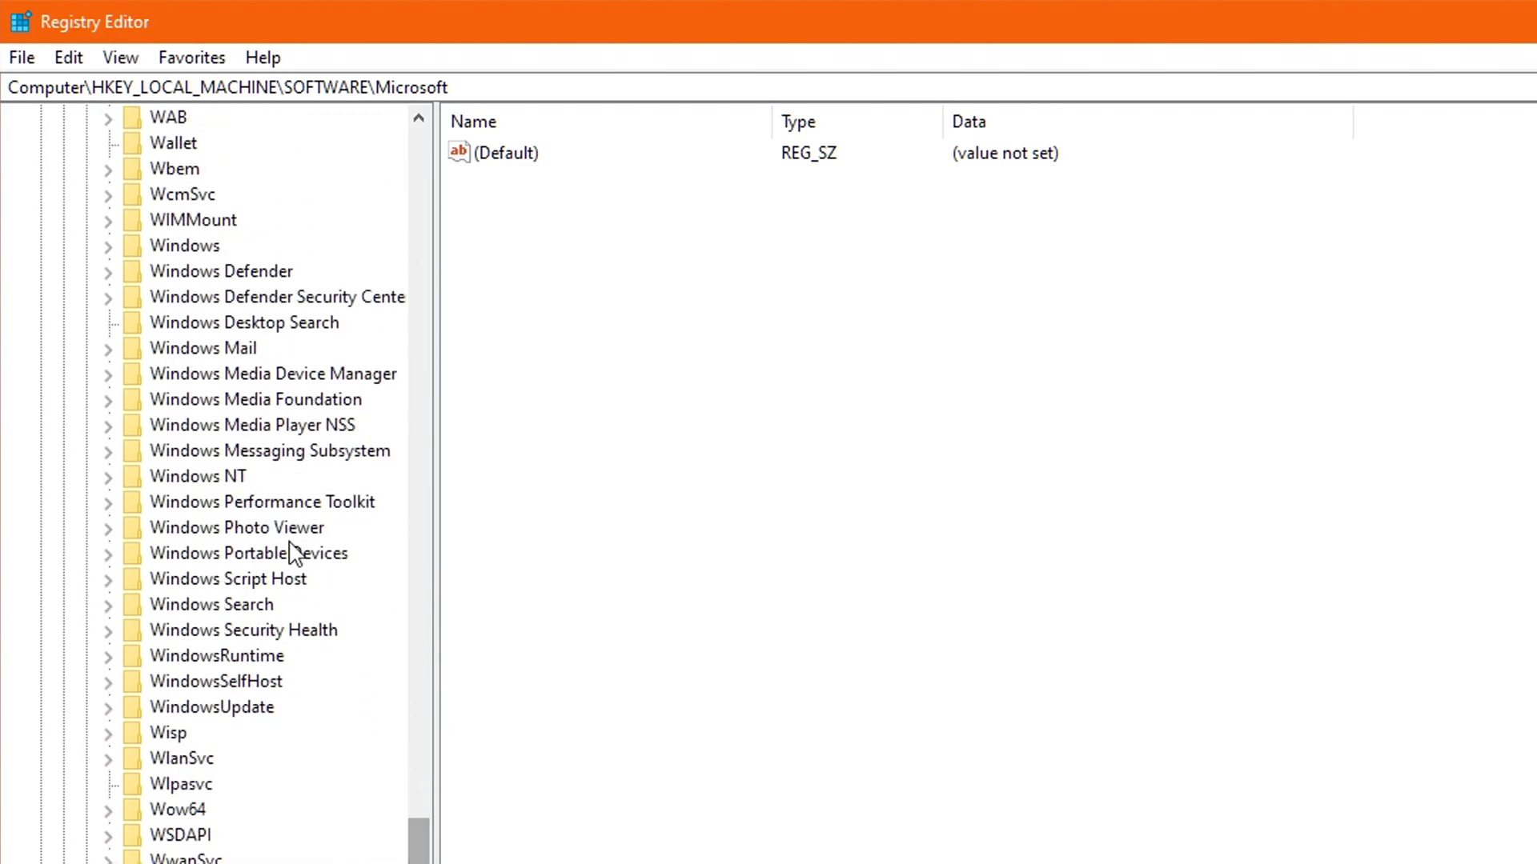
# - Expand Windows NT\CurrentVersion\Multimedia and select SystemProfile to view its values
pyautogui.doubleClick(171, 481)
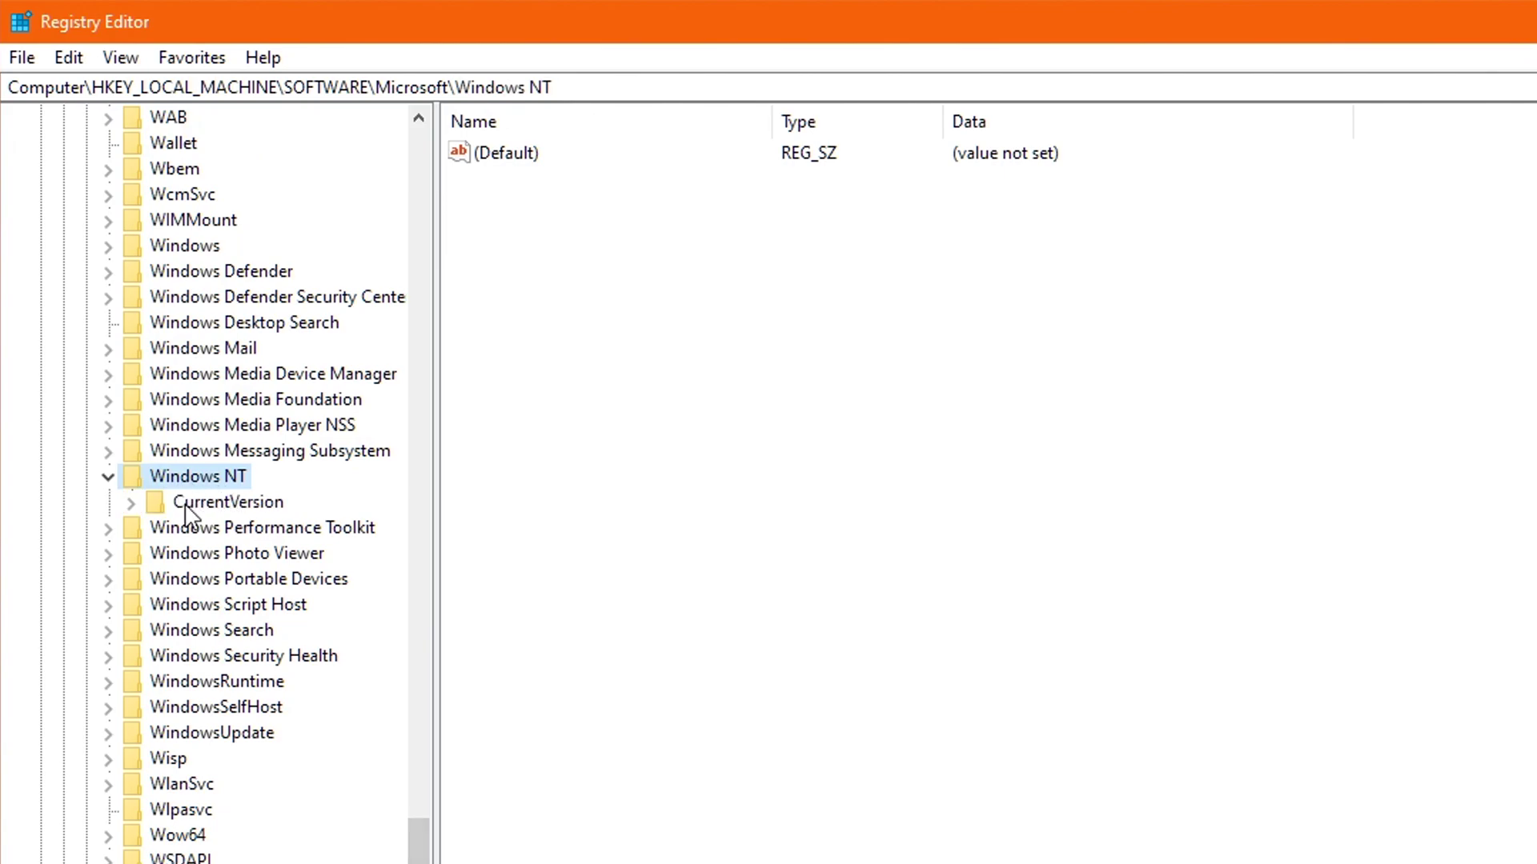
pyautogui.click(202, 504)
pyautogui.doubleClick(217, 497)
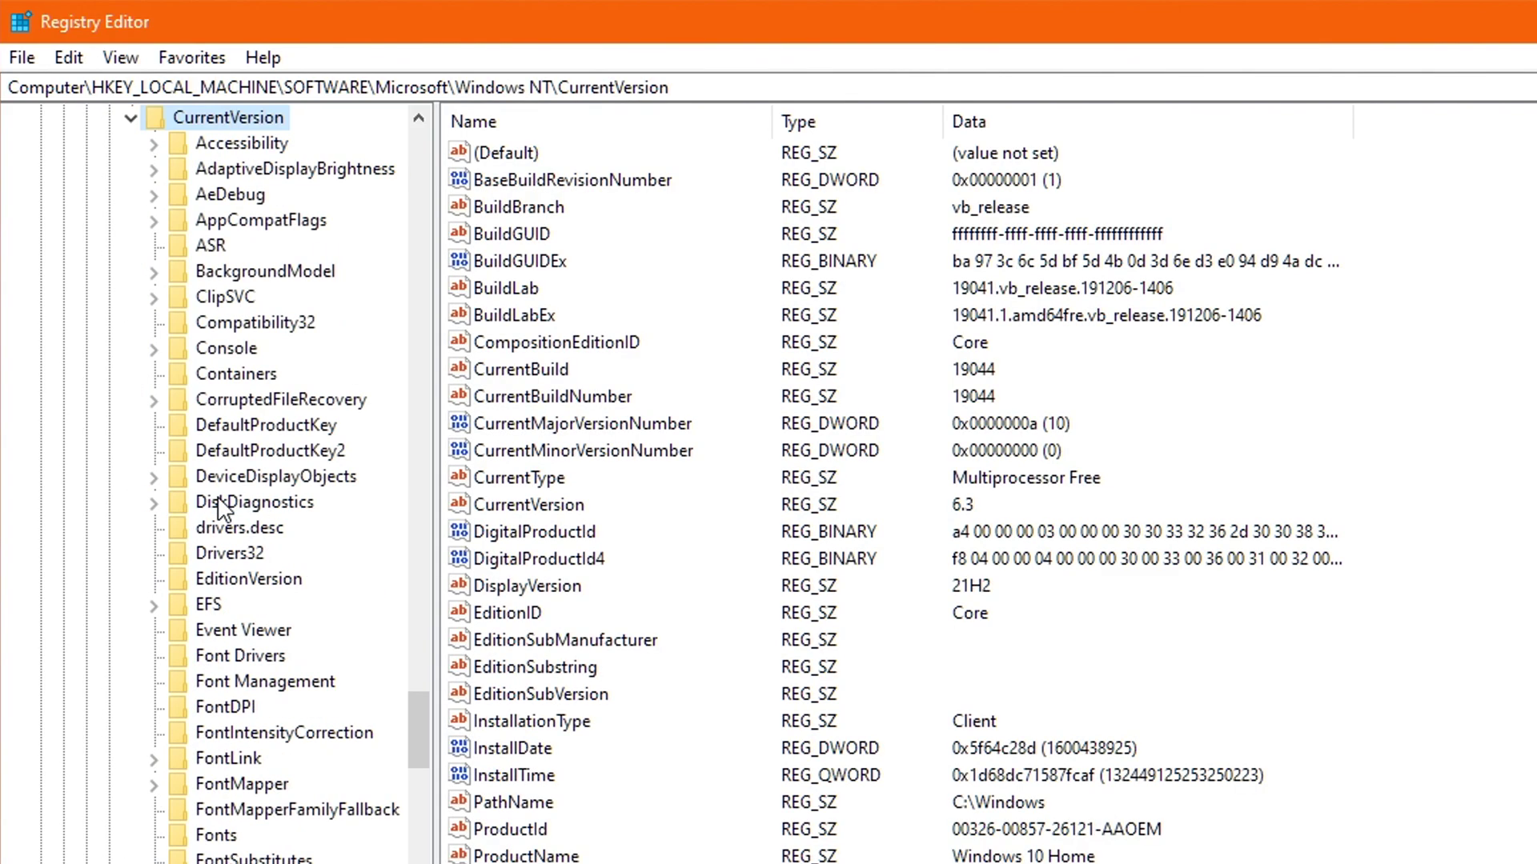
pyautogui.moveTo(424, 722); pyautogui.dragTo(424, 859)
pyautogui.scroll(11, 370, 641)
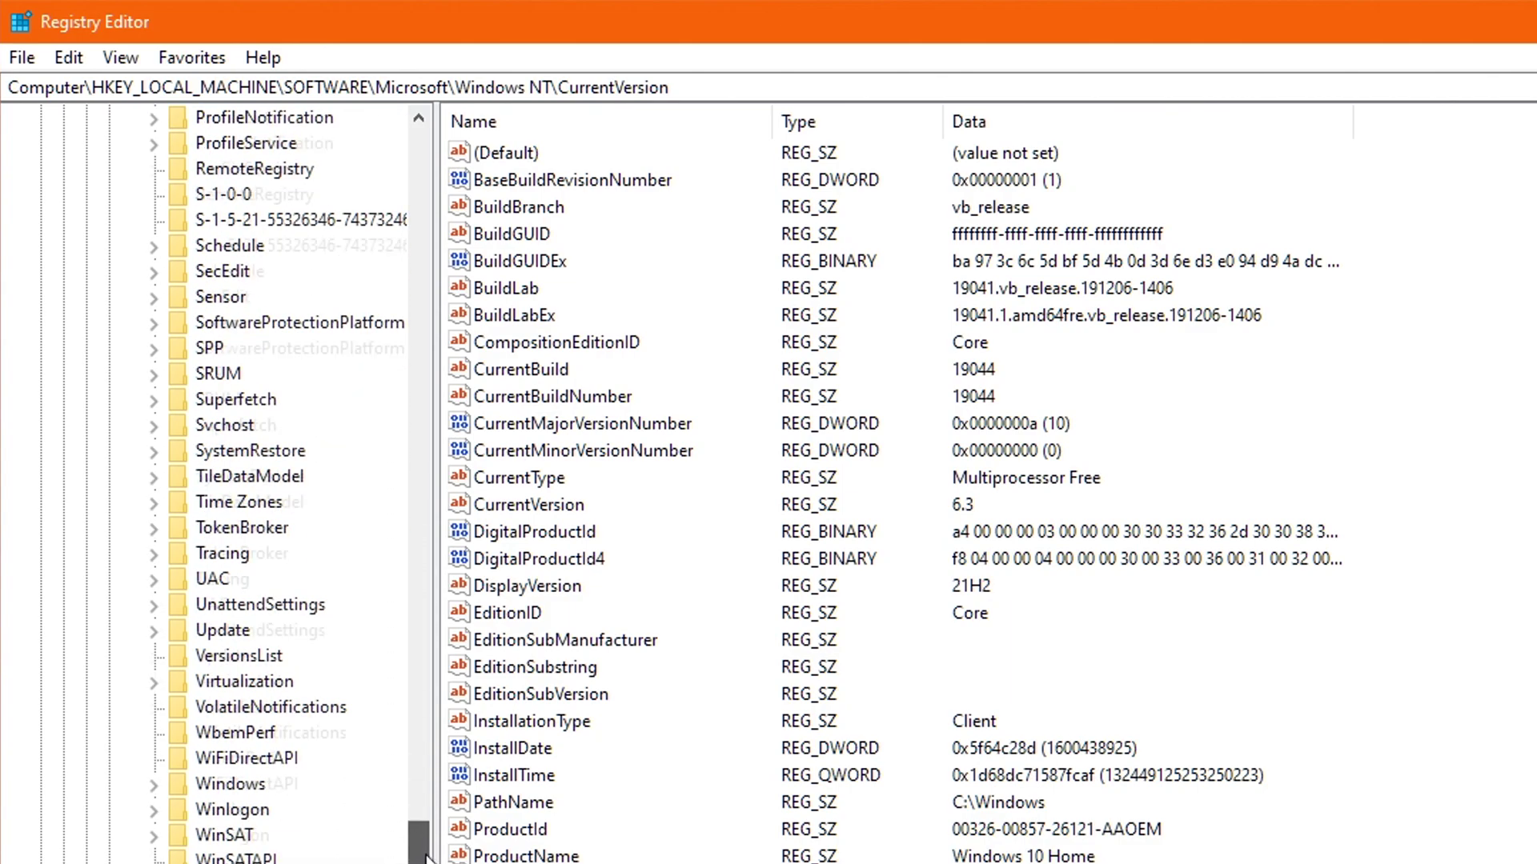
pyautogui.doubleClick(254, 535)
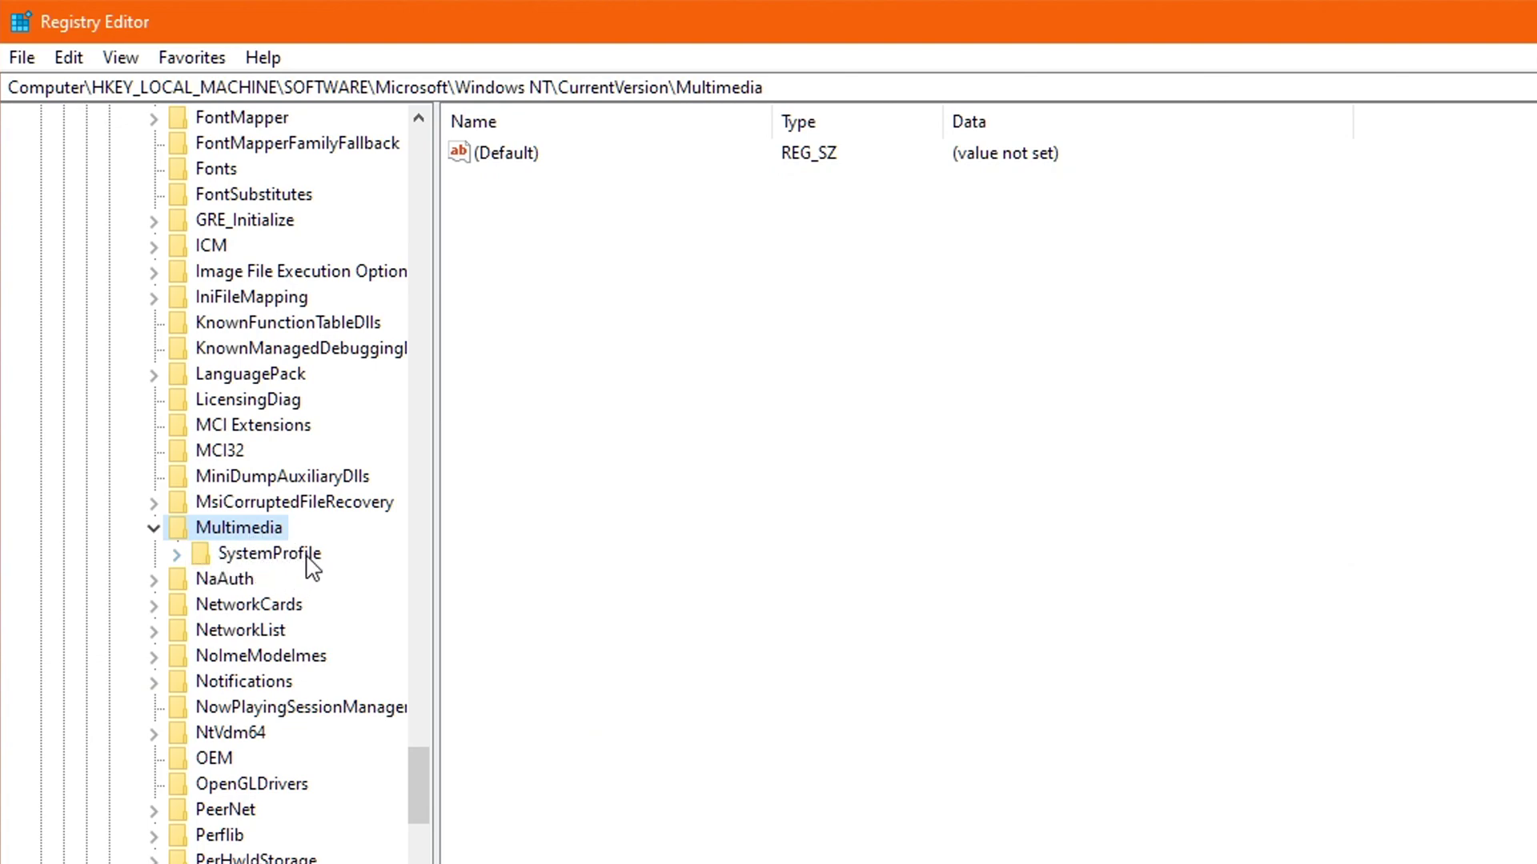
pyautogui.click(295, 564)
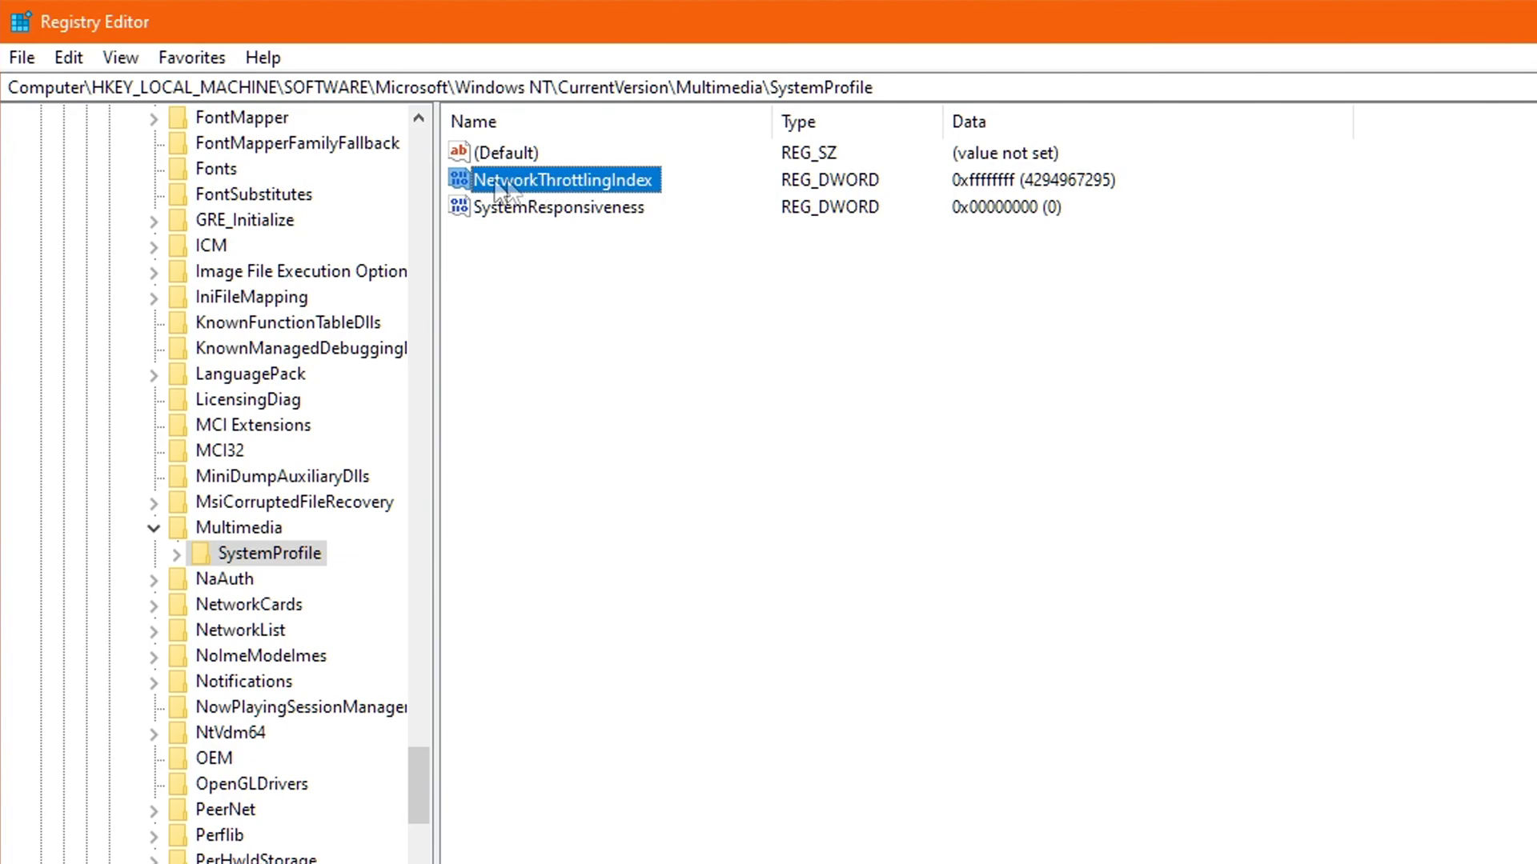
# - Confirm NetworkThrottlingIndex stays at ffffffff
pyautogui.doubleClick(586, 179)
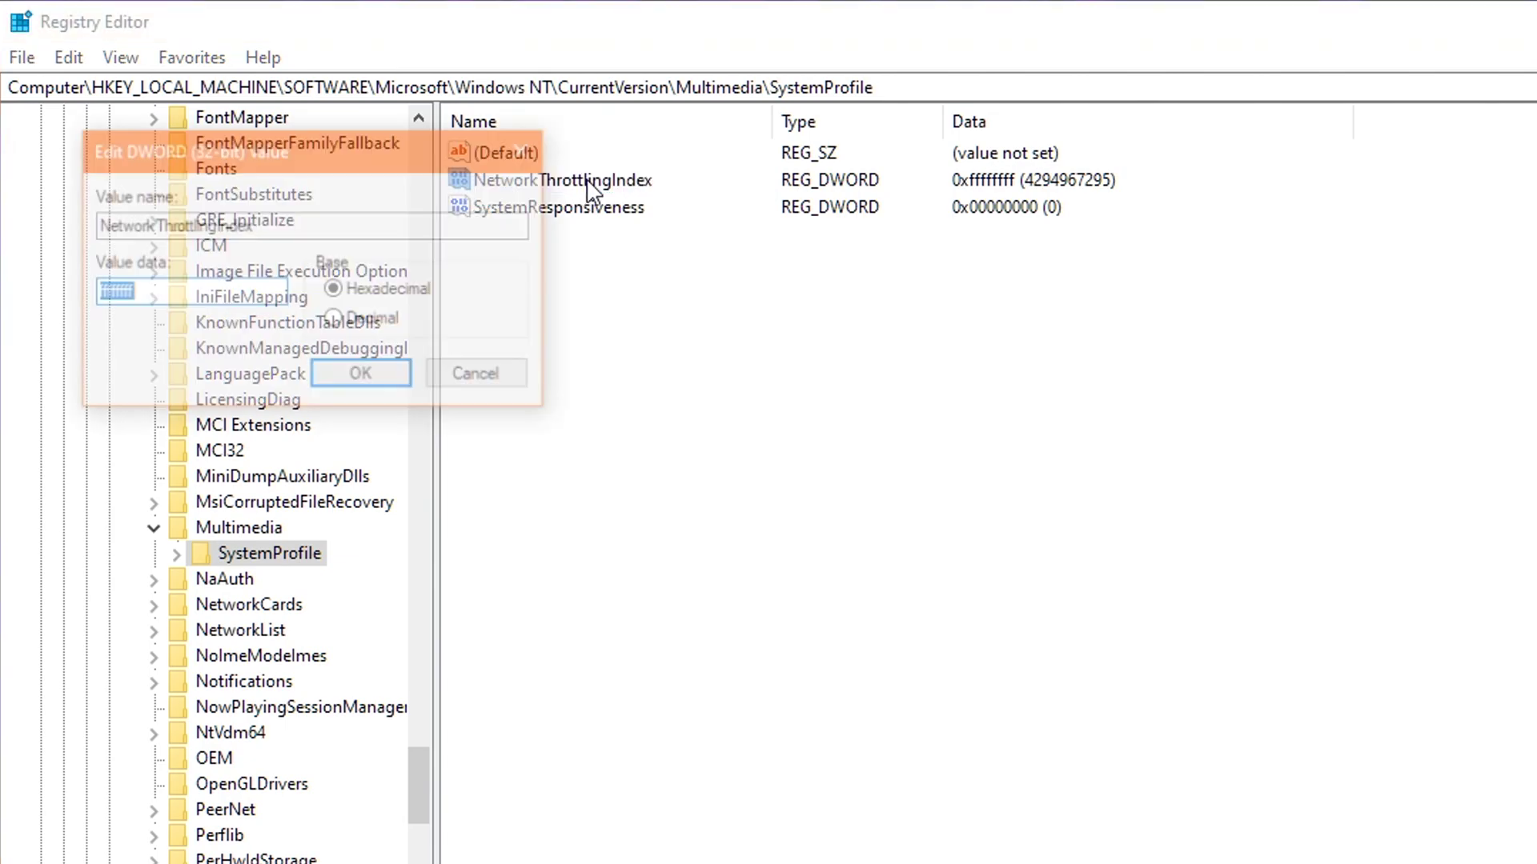
pyautogui.moveTo(399, 168); pyautogui.dragTo(943, 344)
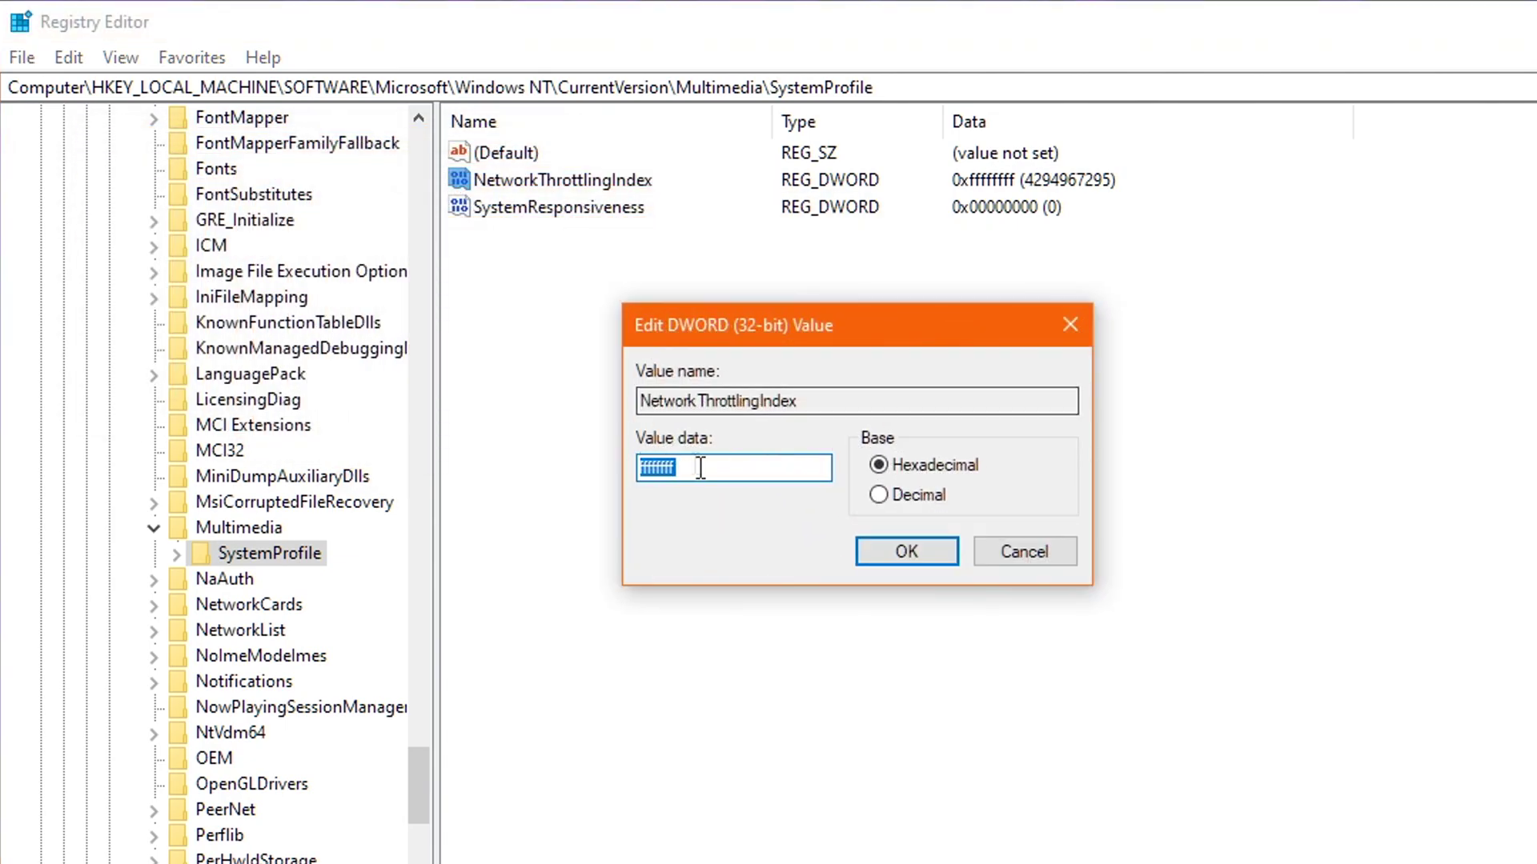
pyautogui.click(694, 468)
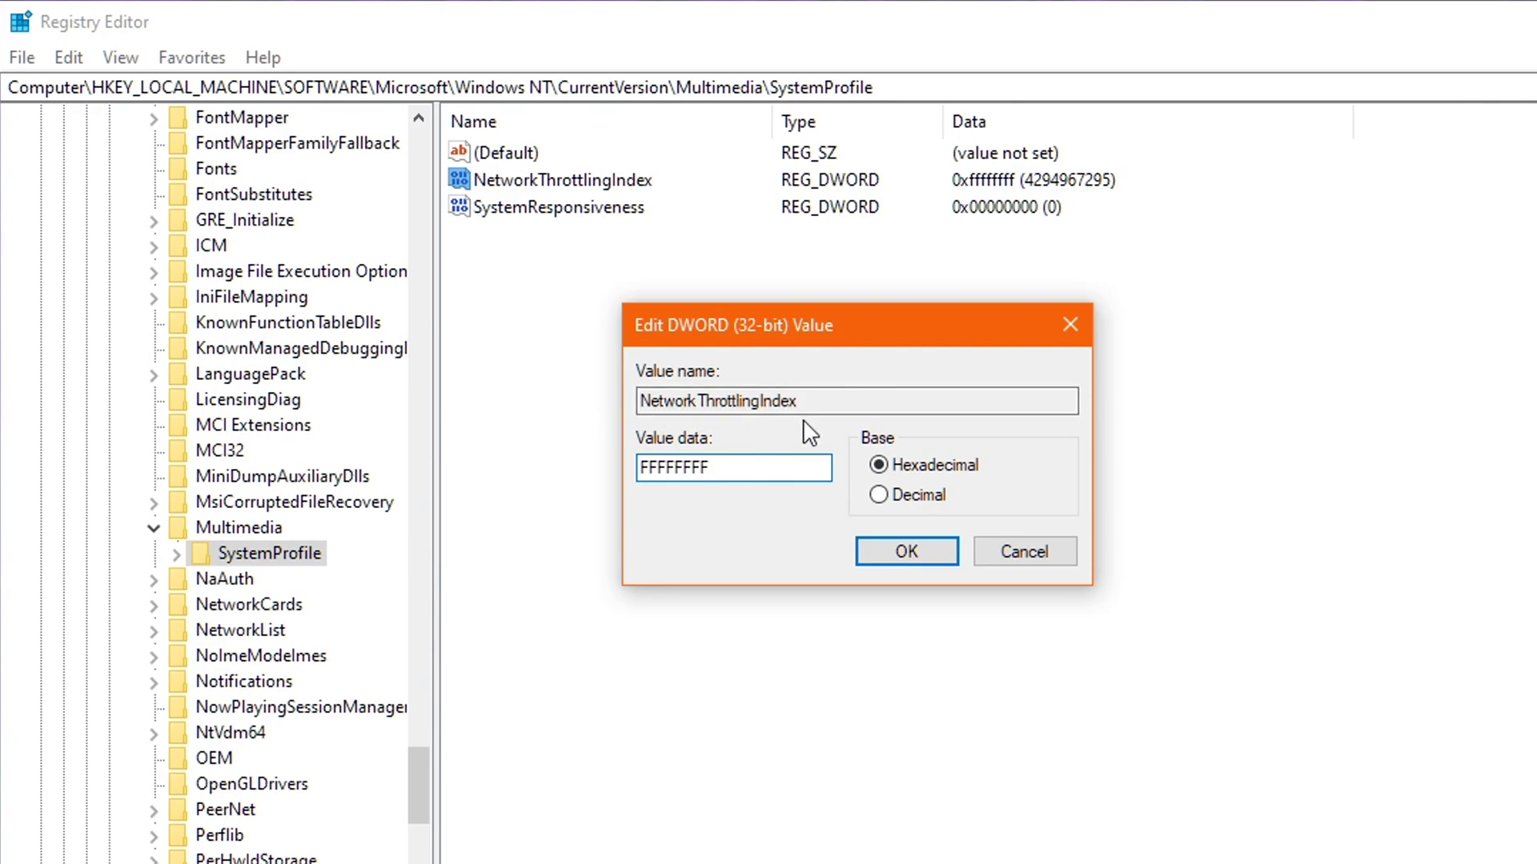
pyautogui.click(920, 552)
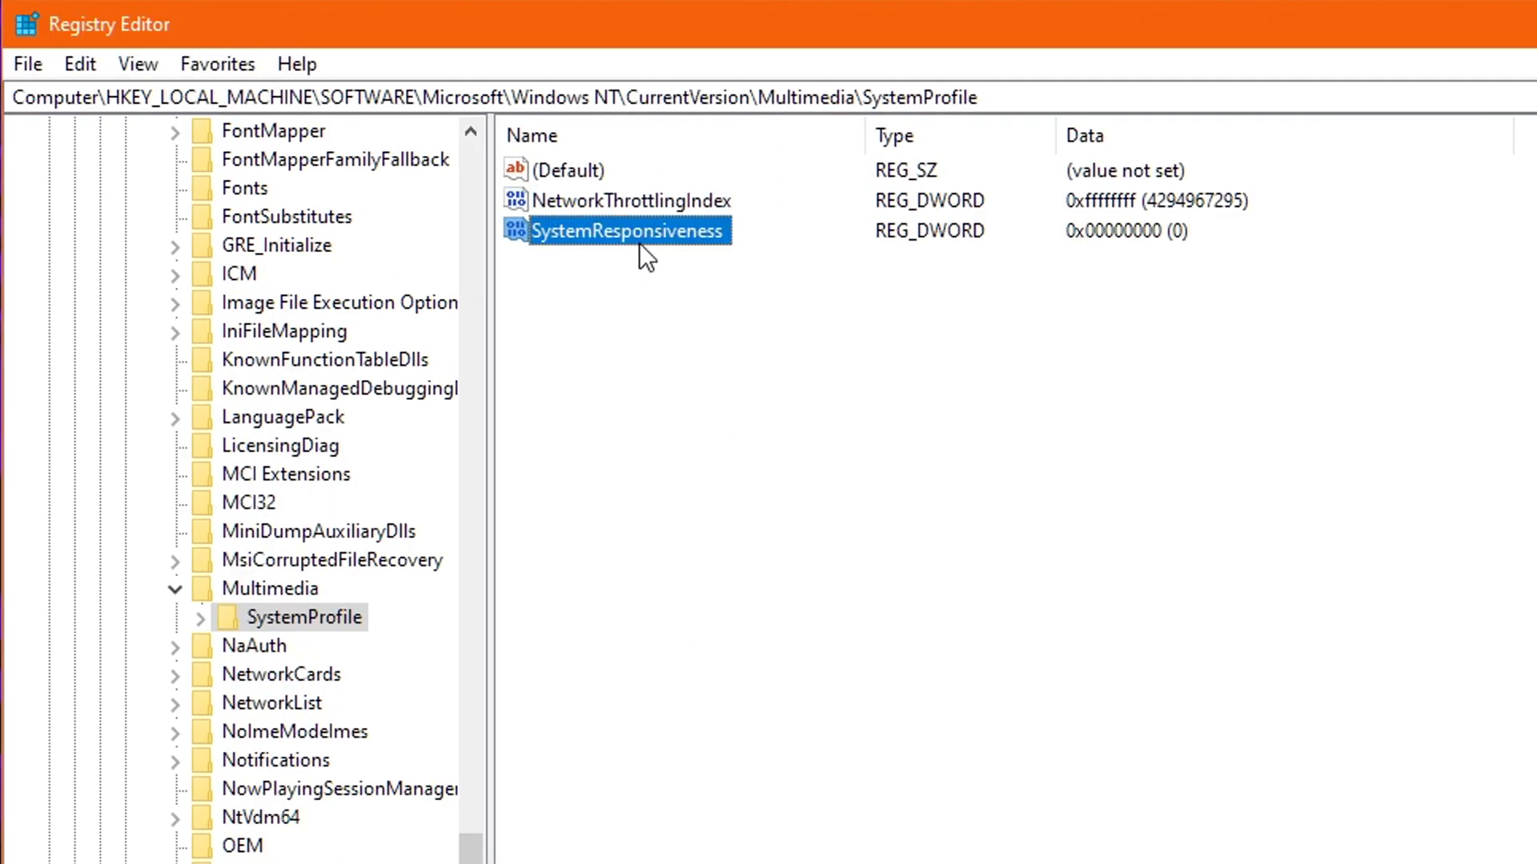
# - Set SystemResponsiveness to 0
pyautogui.doubleClick(637, 241)
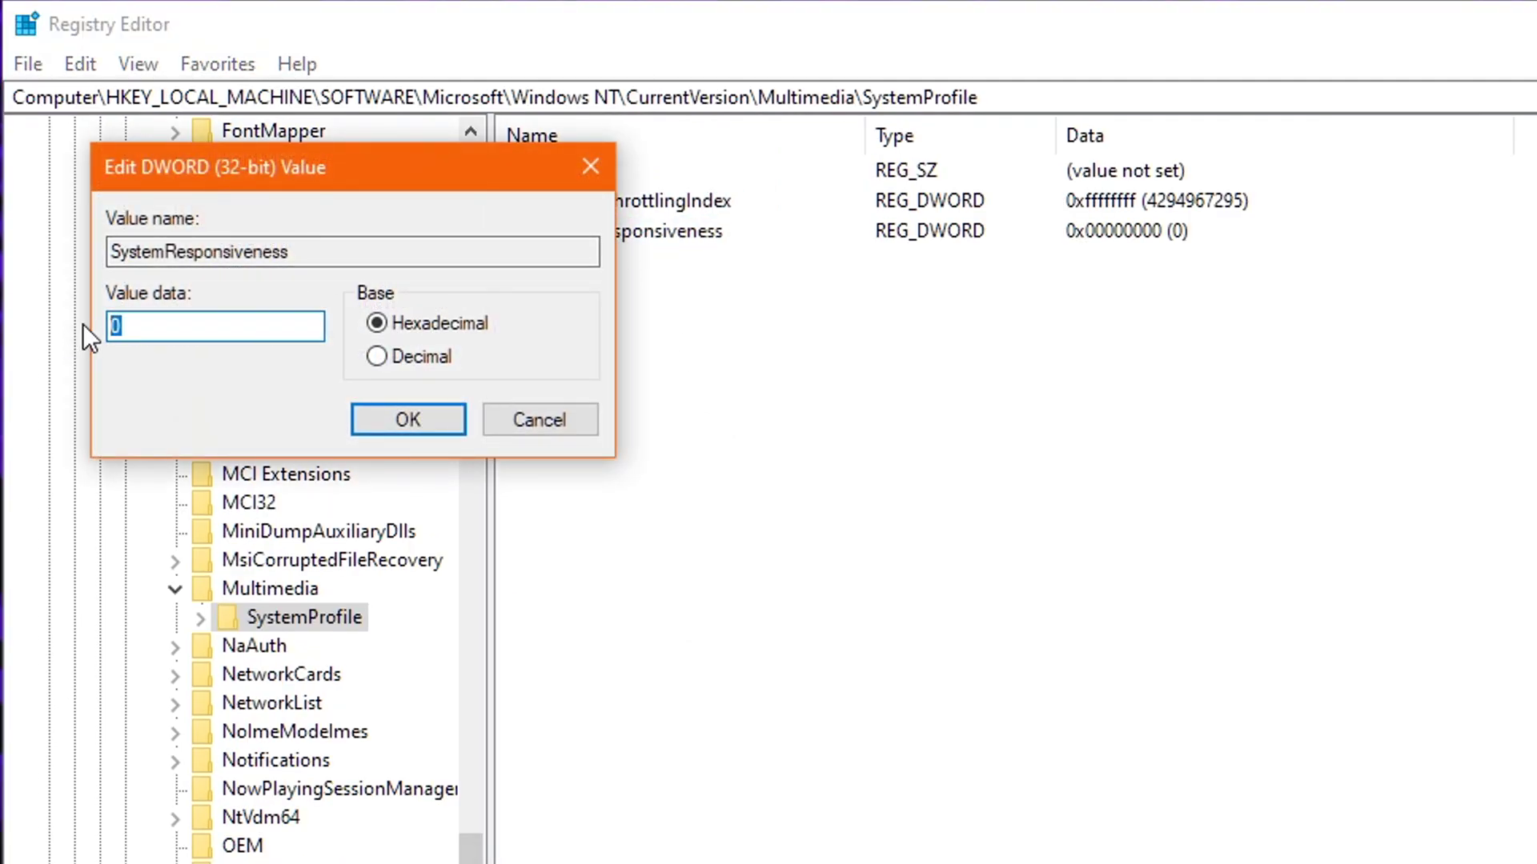
pyautogui.write('0')
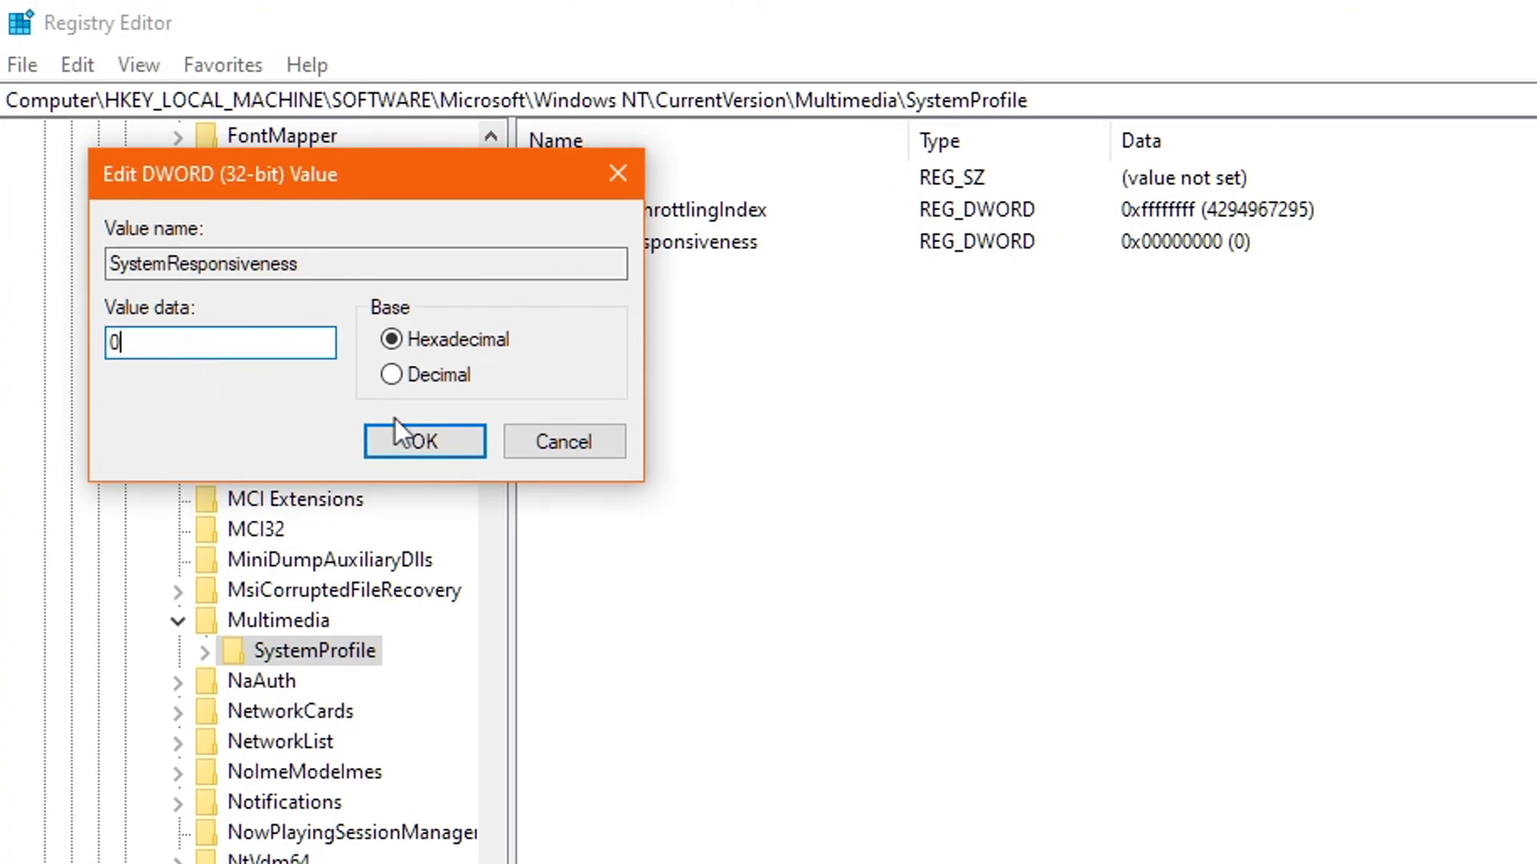
pyautogui.click(427, 438)
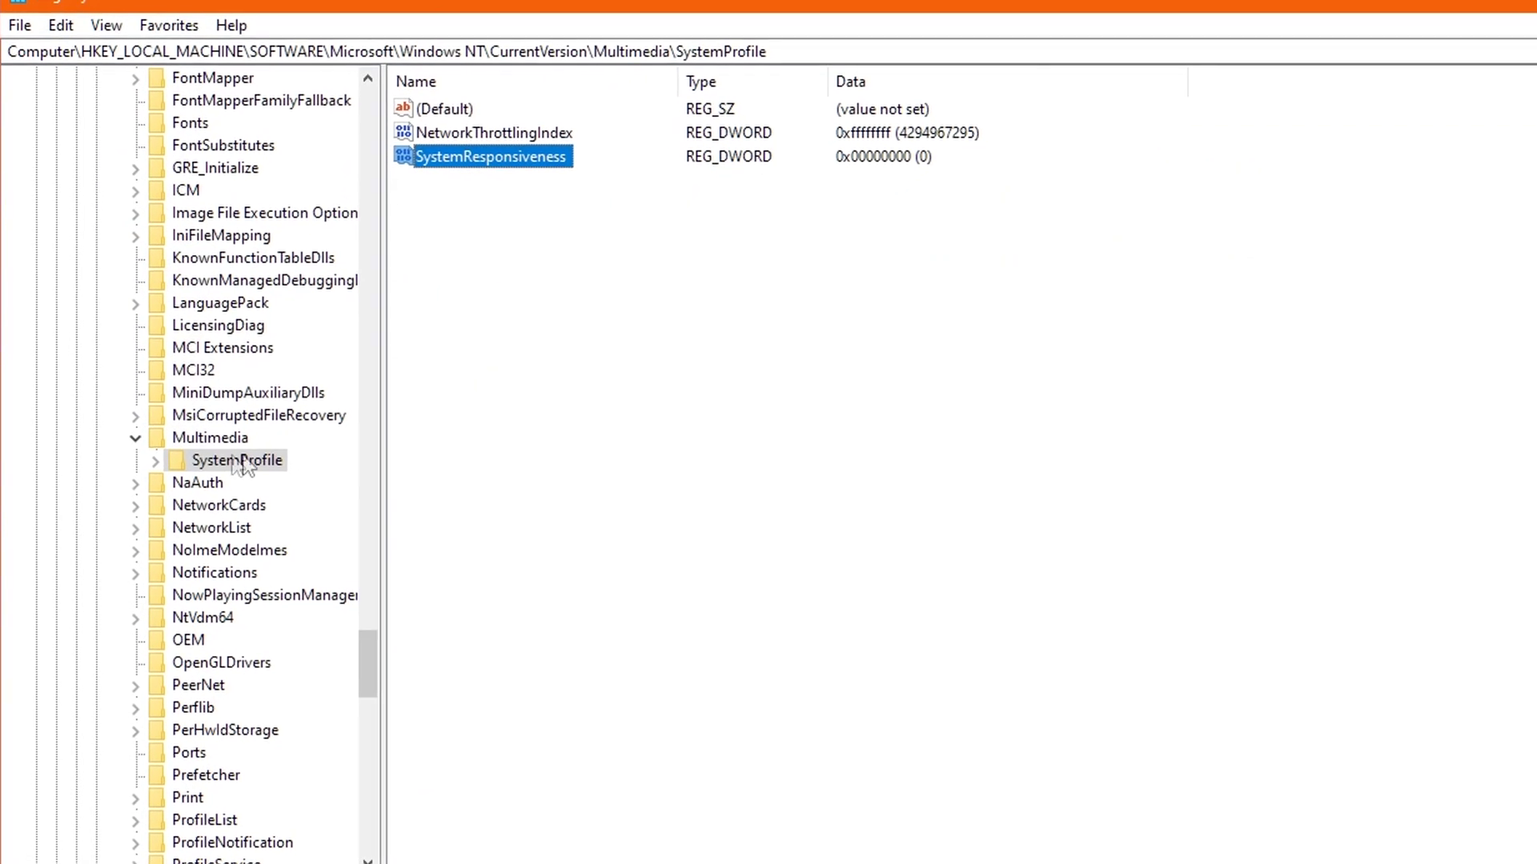
# - Expand SystemProfile\Tasks and select the Games task key
pyautogui.doubleClick(236, 461)
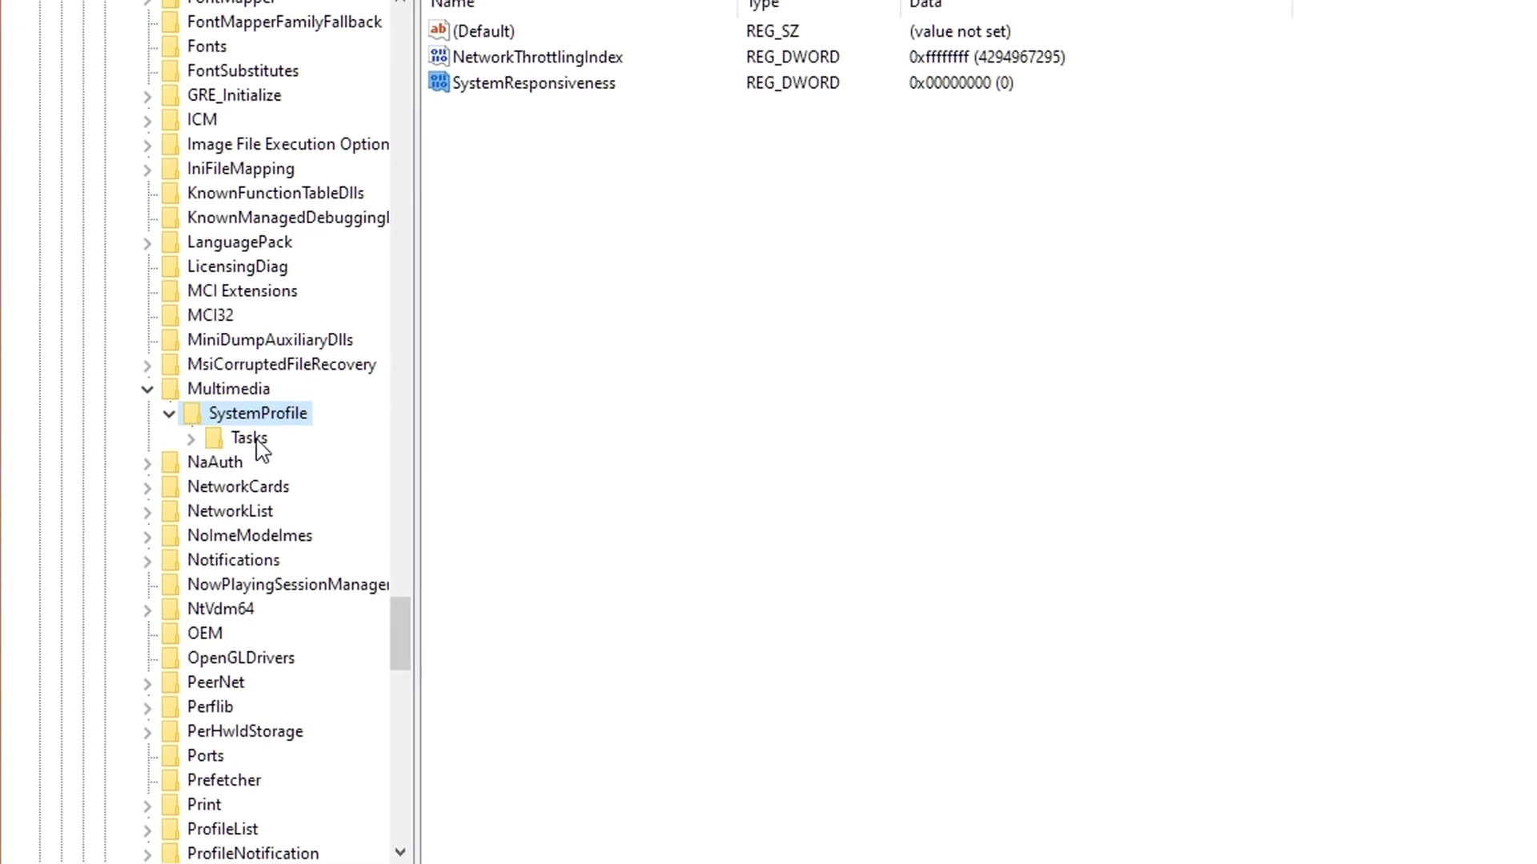
pyautogui.doubleClick(248, 455)
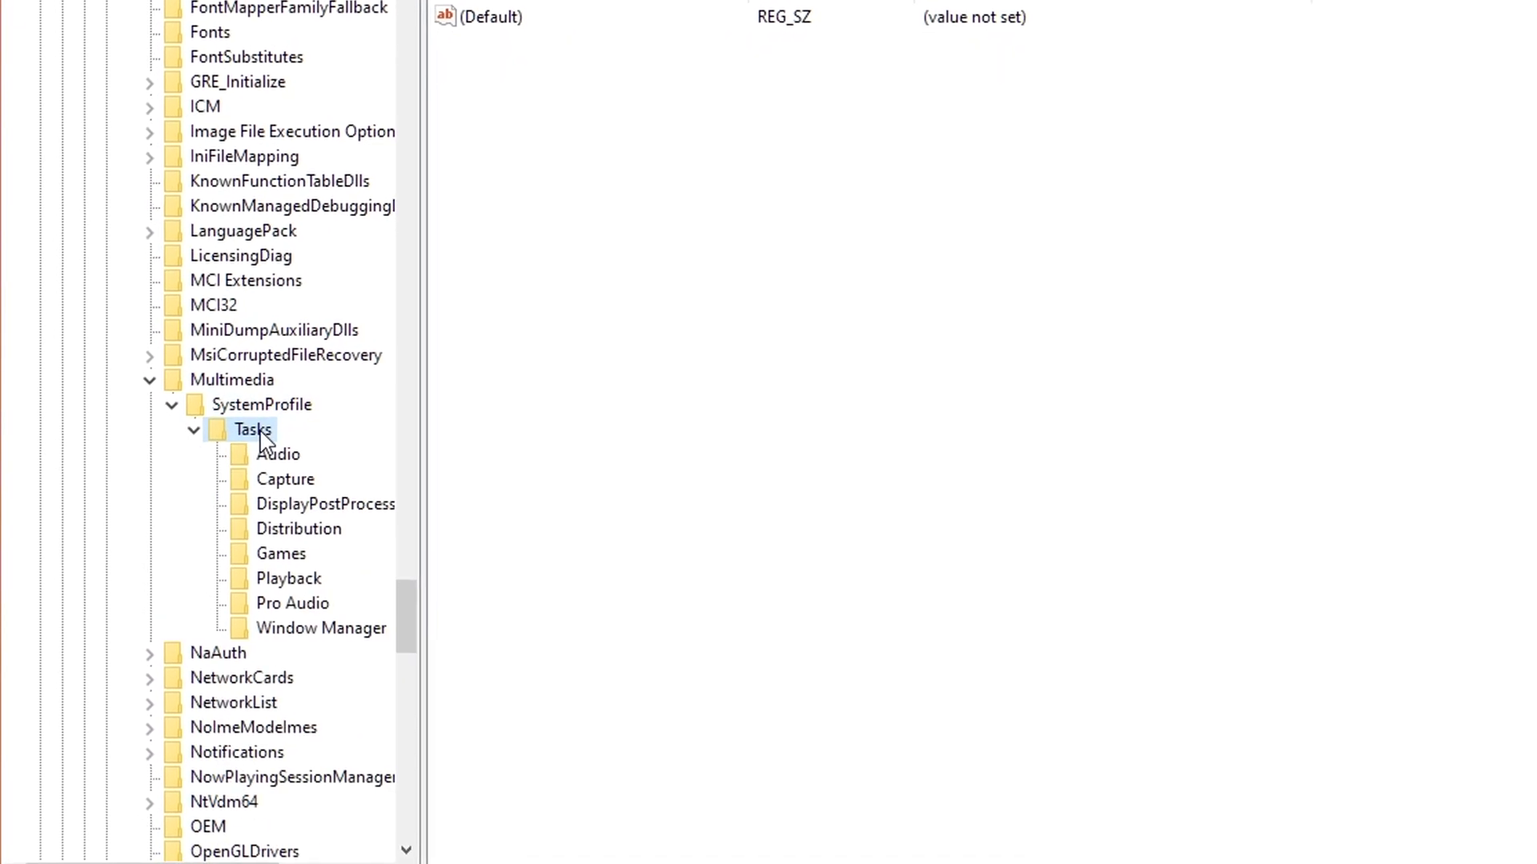
pyautogui.click(297, 547)
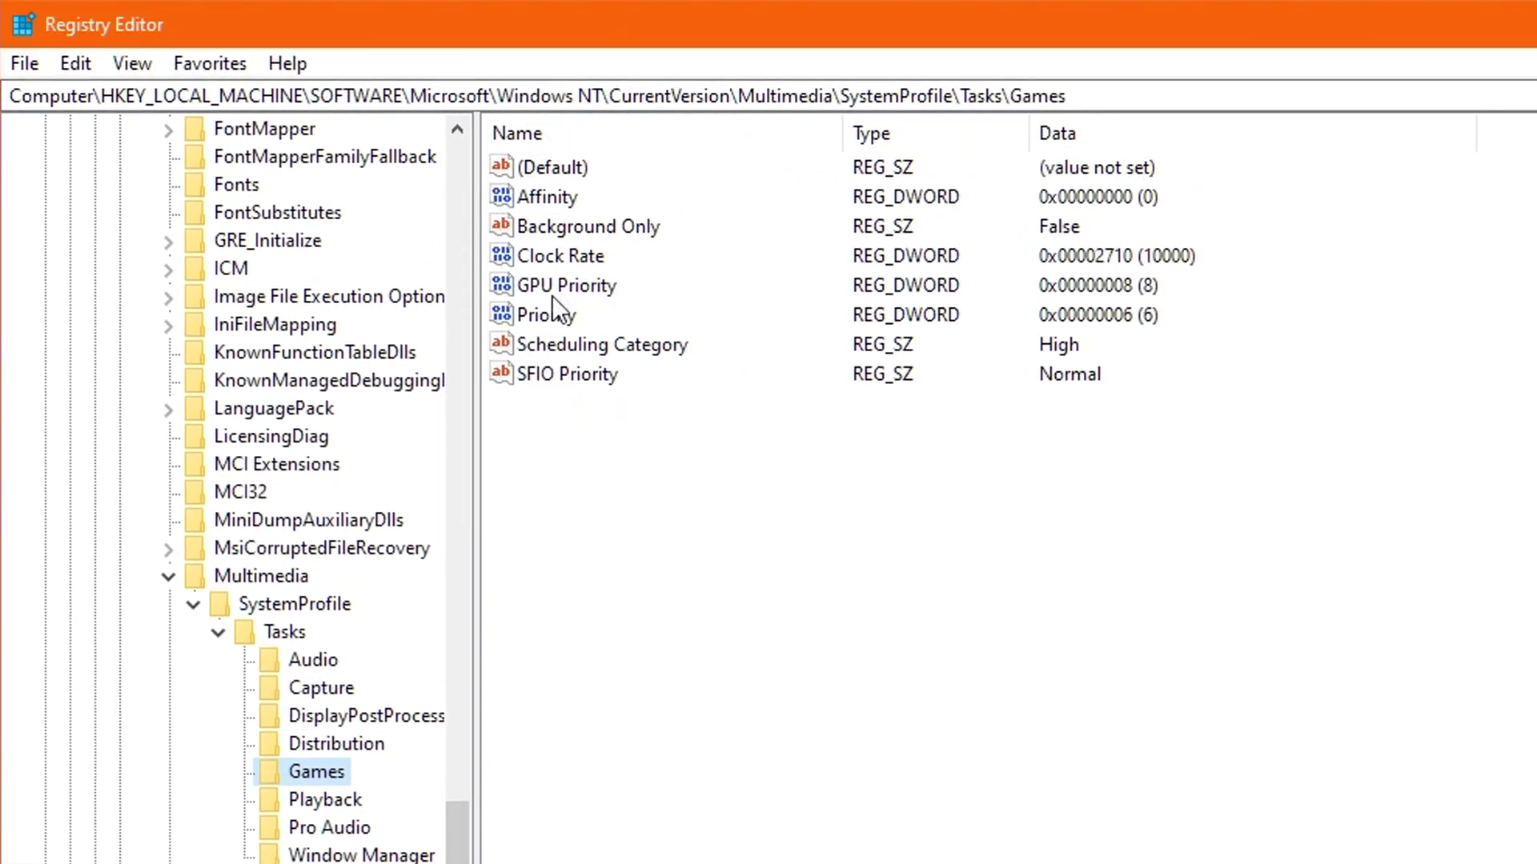
# - Set GPU Priority to 8, confirm Priority at 6 and Scheduling Category at High
pyautogui.doubleClick(551, 289)
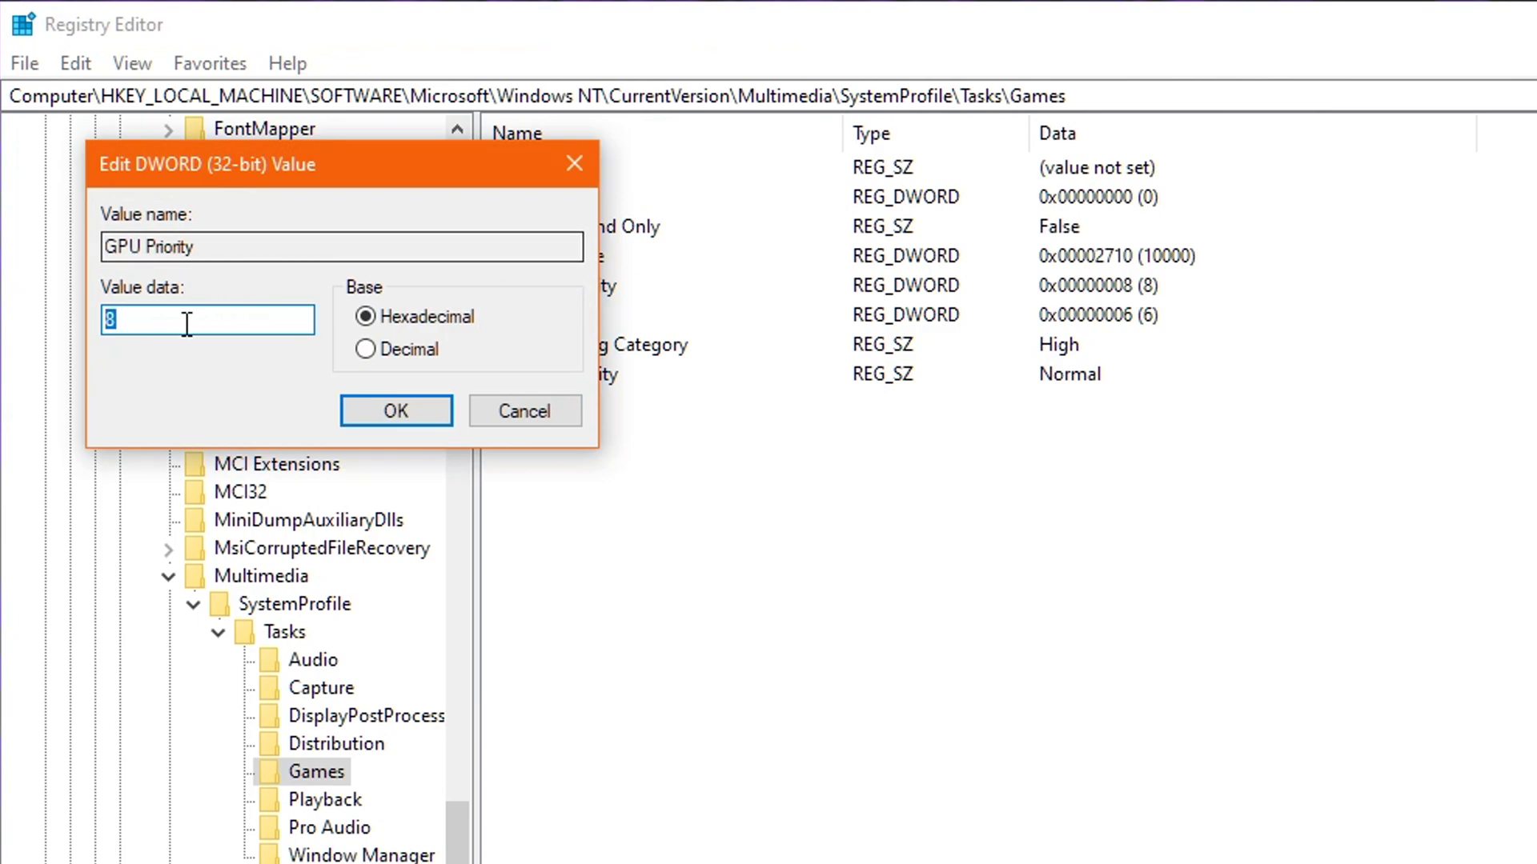
pyautogui.write('8')
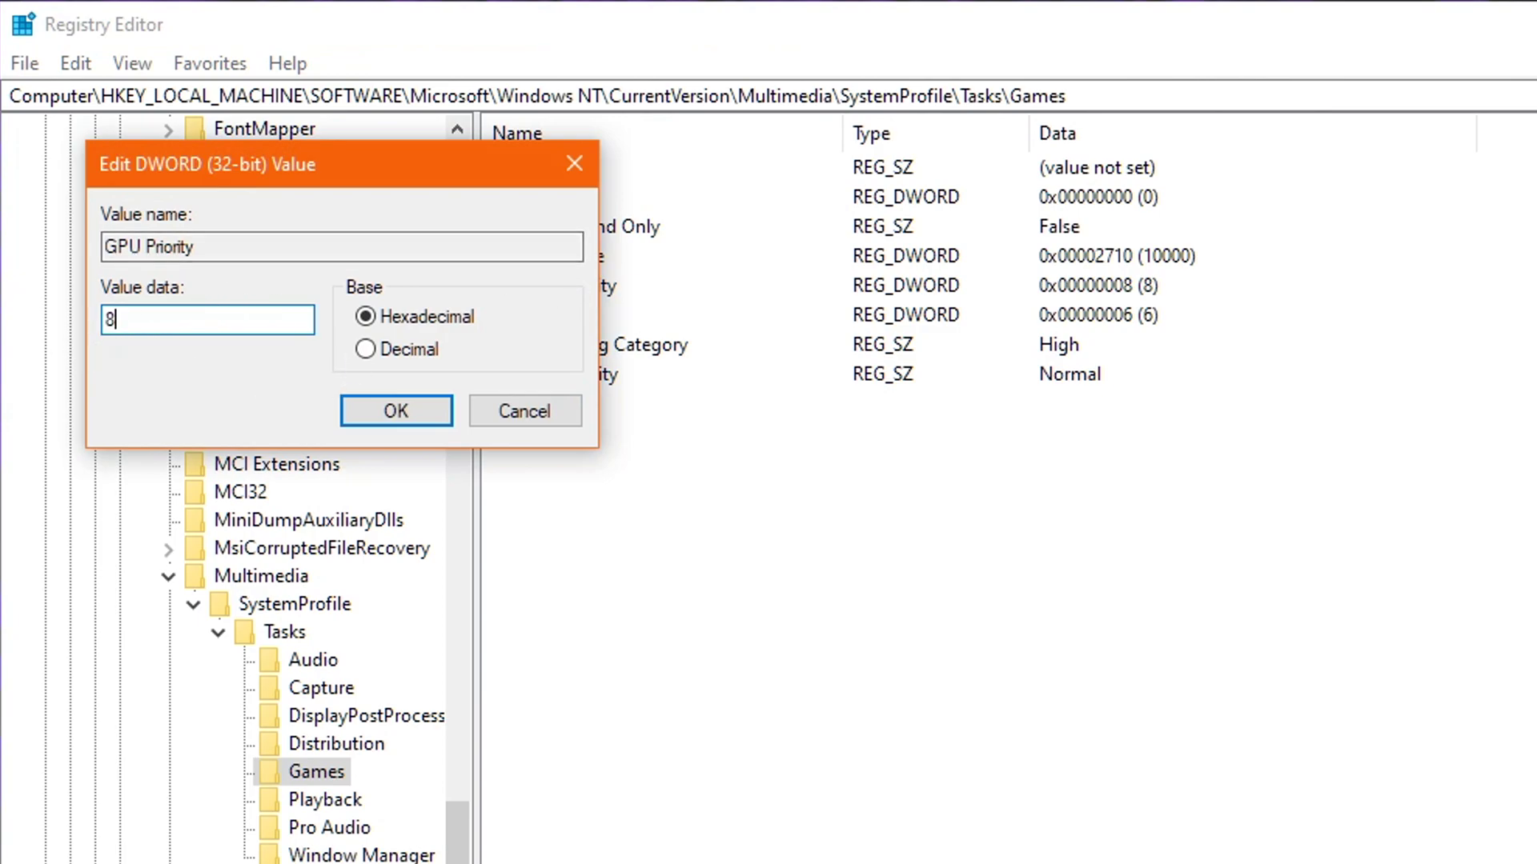
pyautogui.click(394, 407)
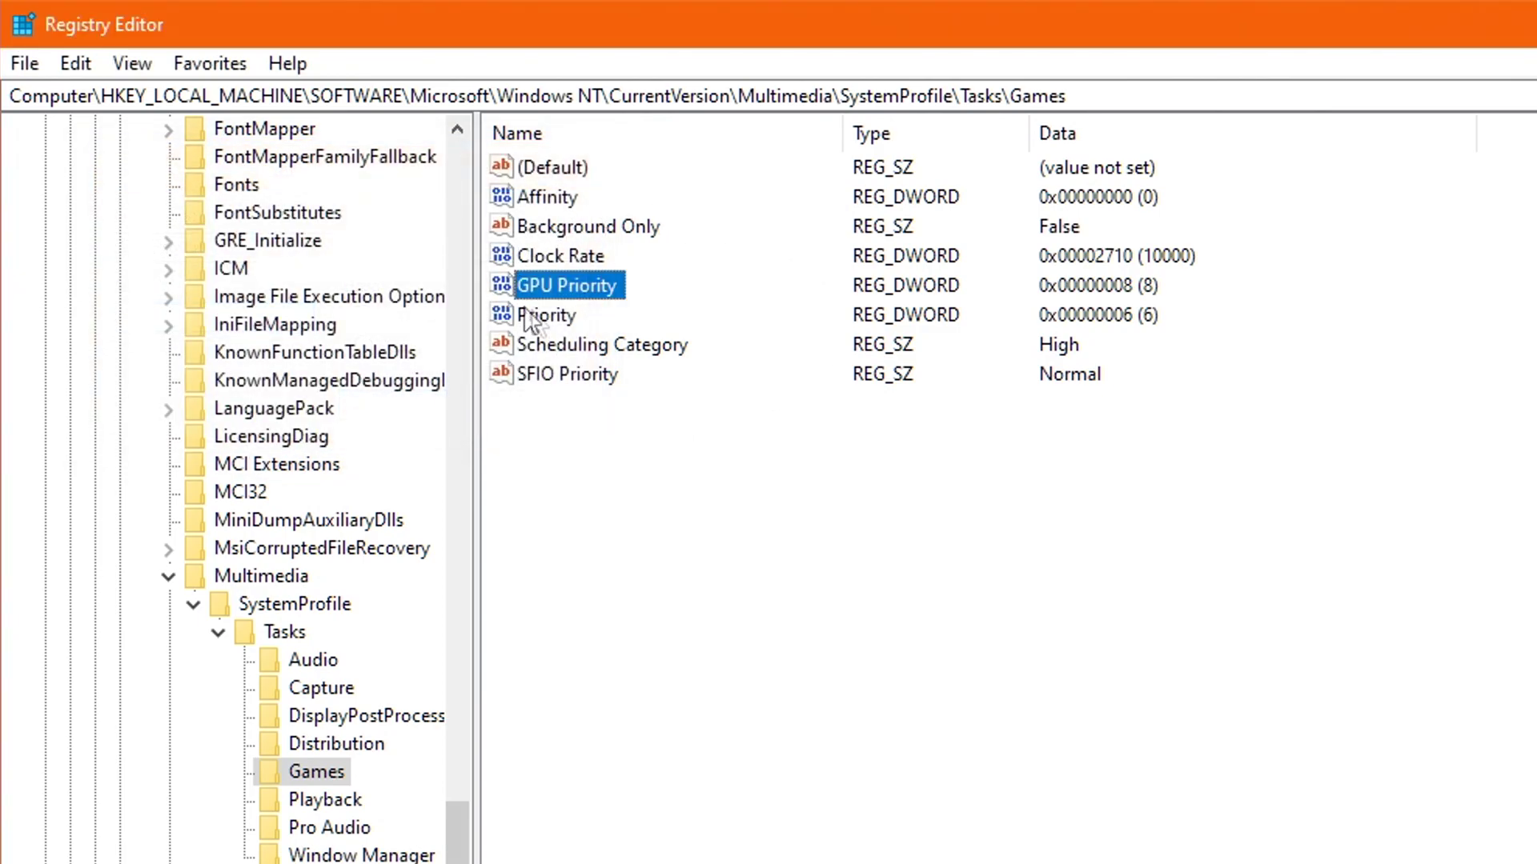
pyautogui.doubleClick(559, 314)
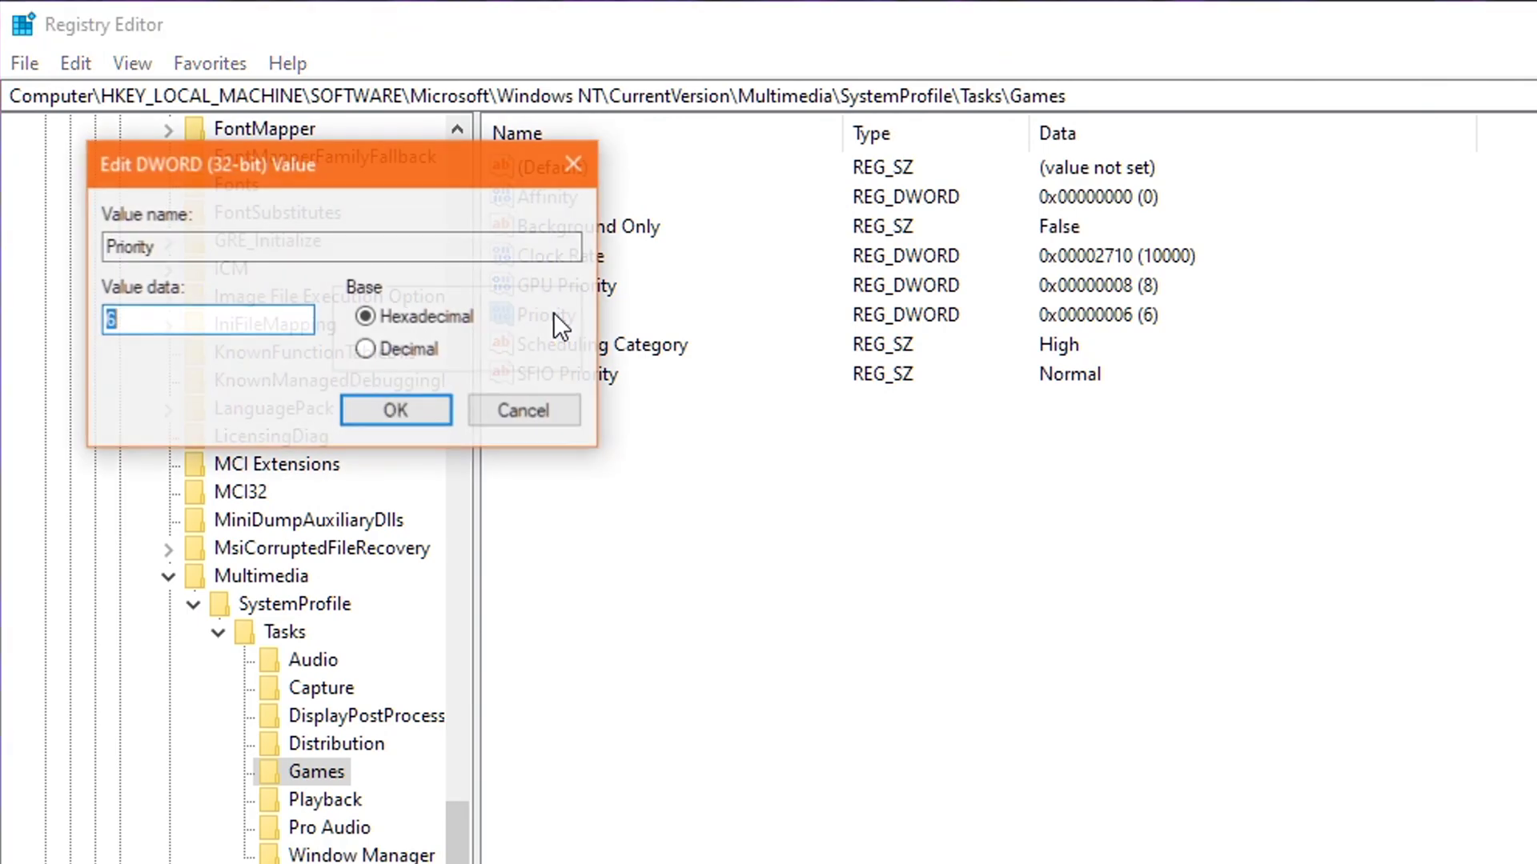
pyautogui.click(401, 408)
pyautogui.click(616, 343)
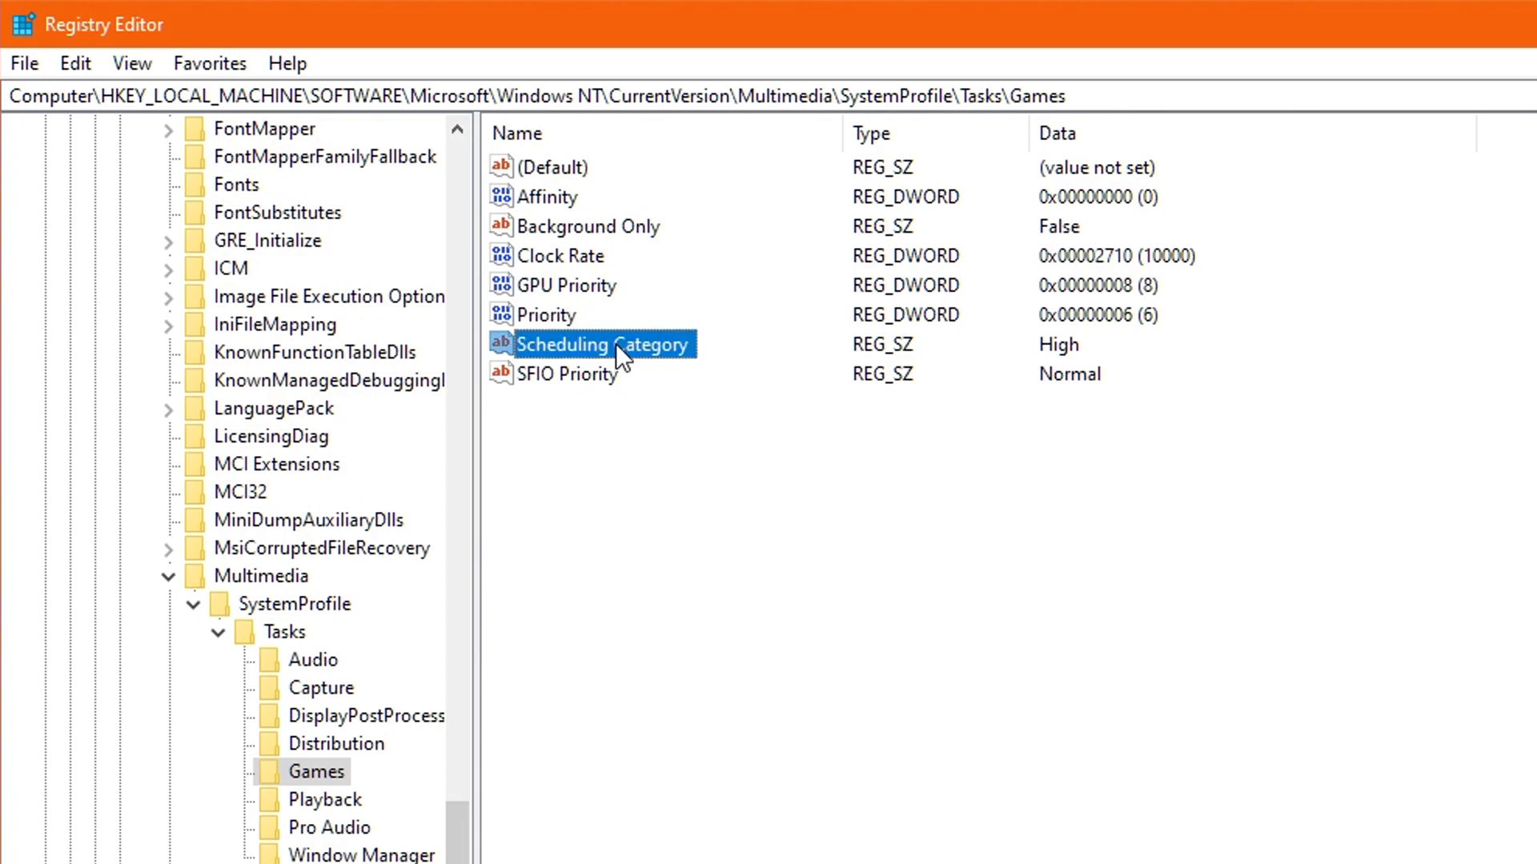
pyautogui.doubleClick(570, 334)
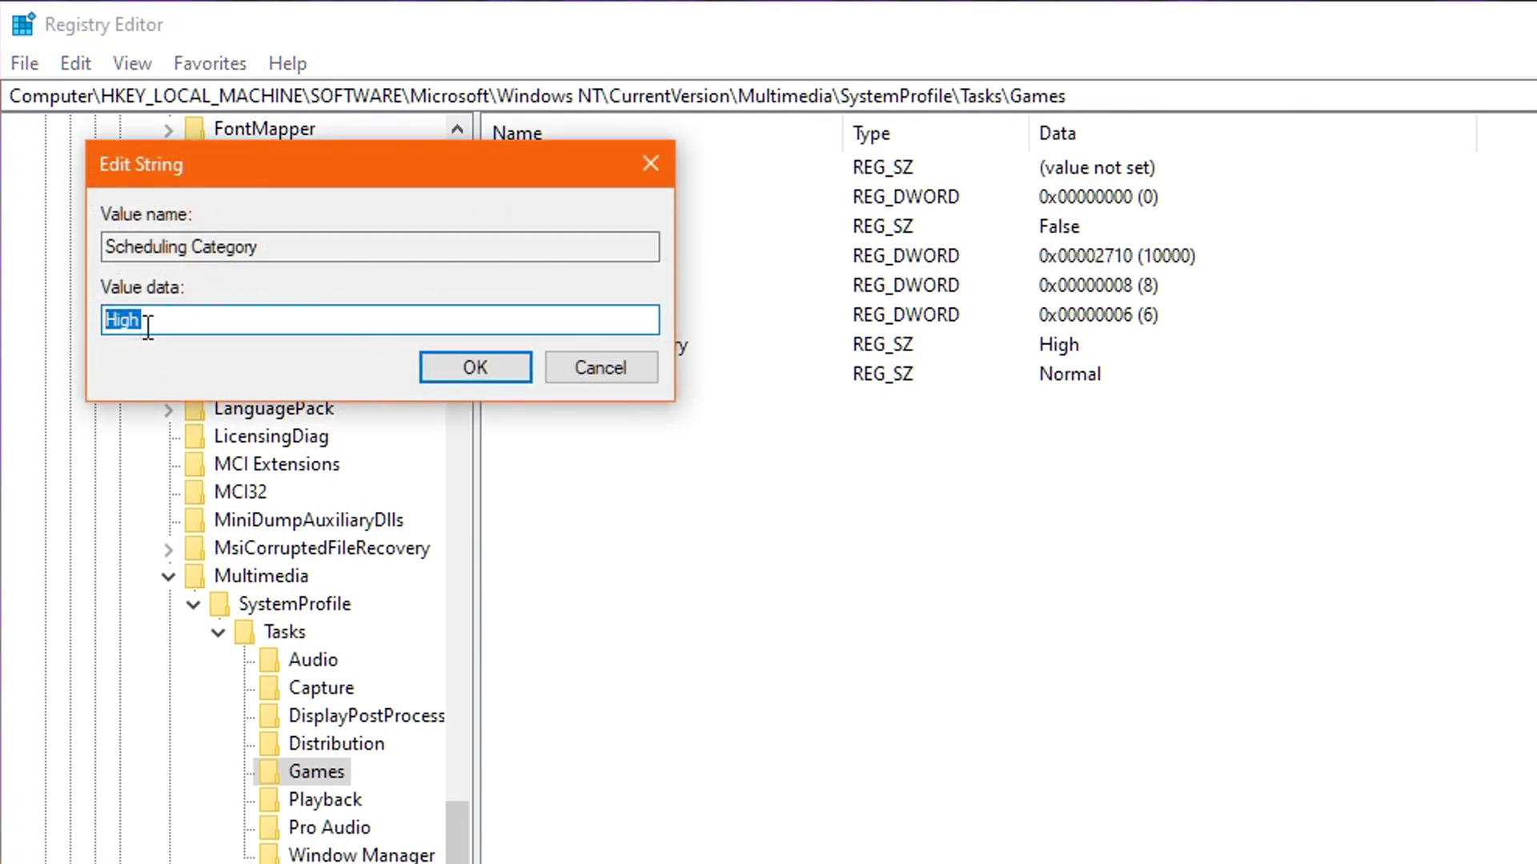
pyautogui.click(496, 365)
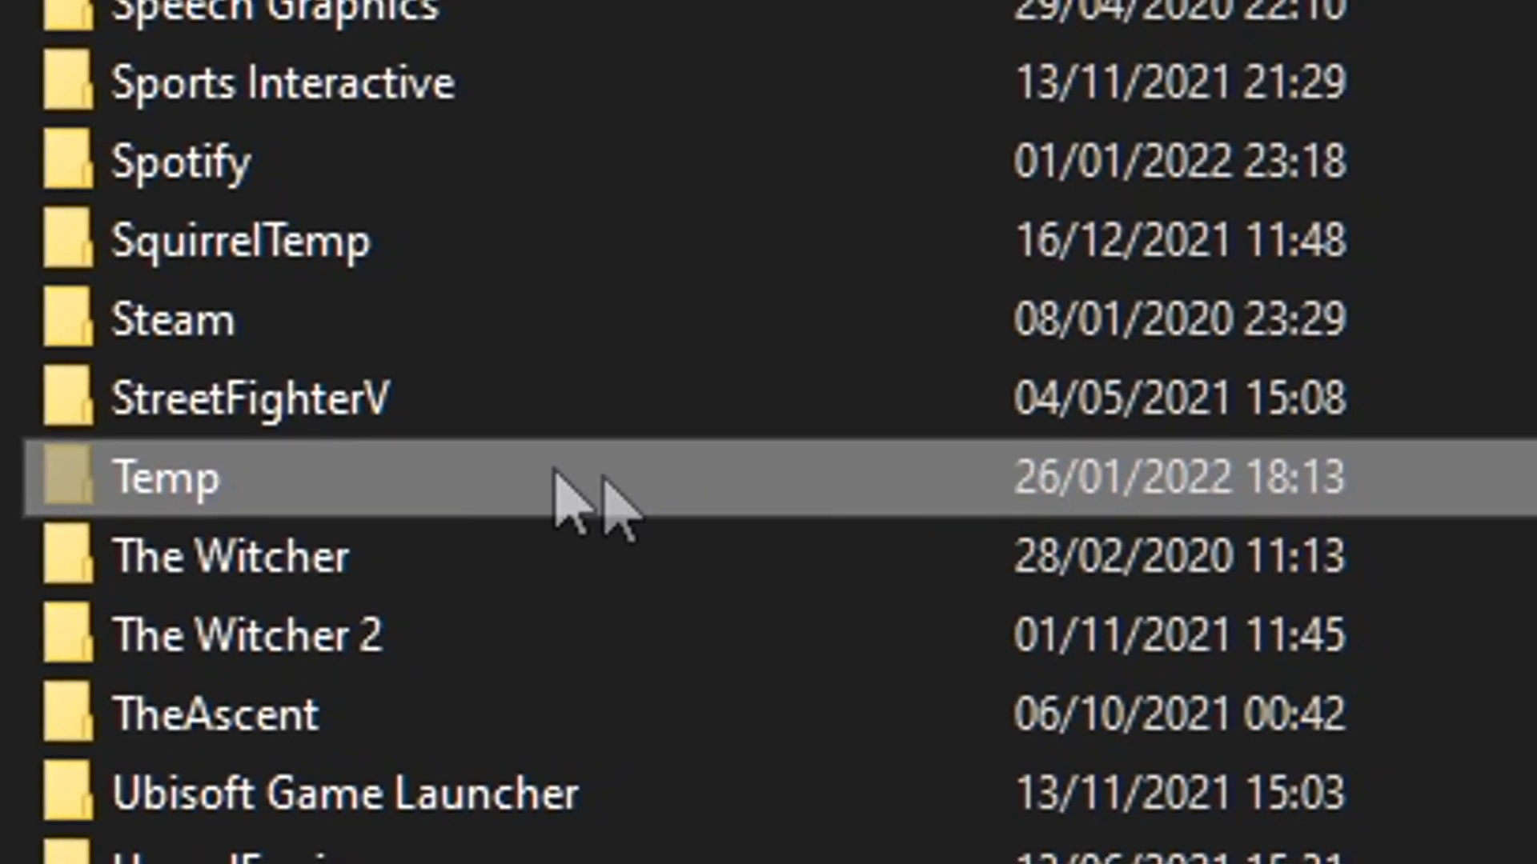
# - Search Windows for %appdata% to open the AppData\Roaming folder
pyautogui.moveTo(314, 485)
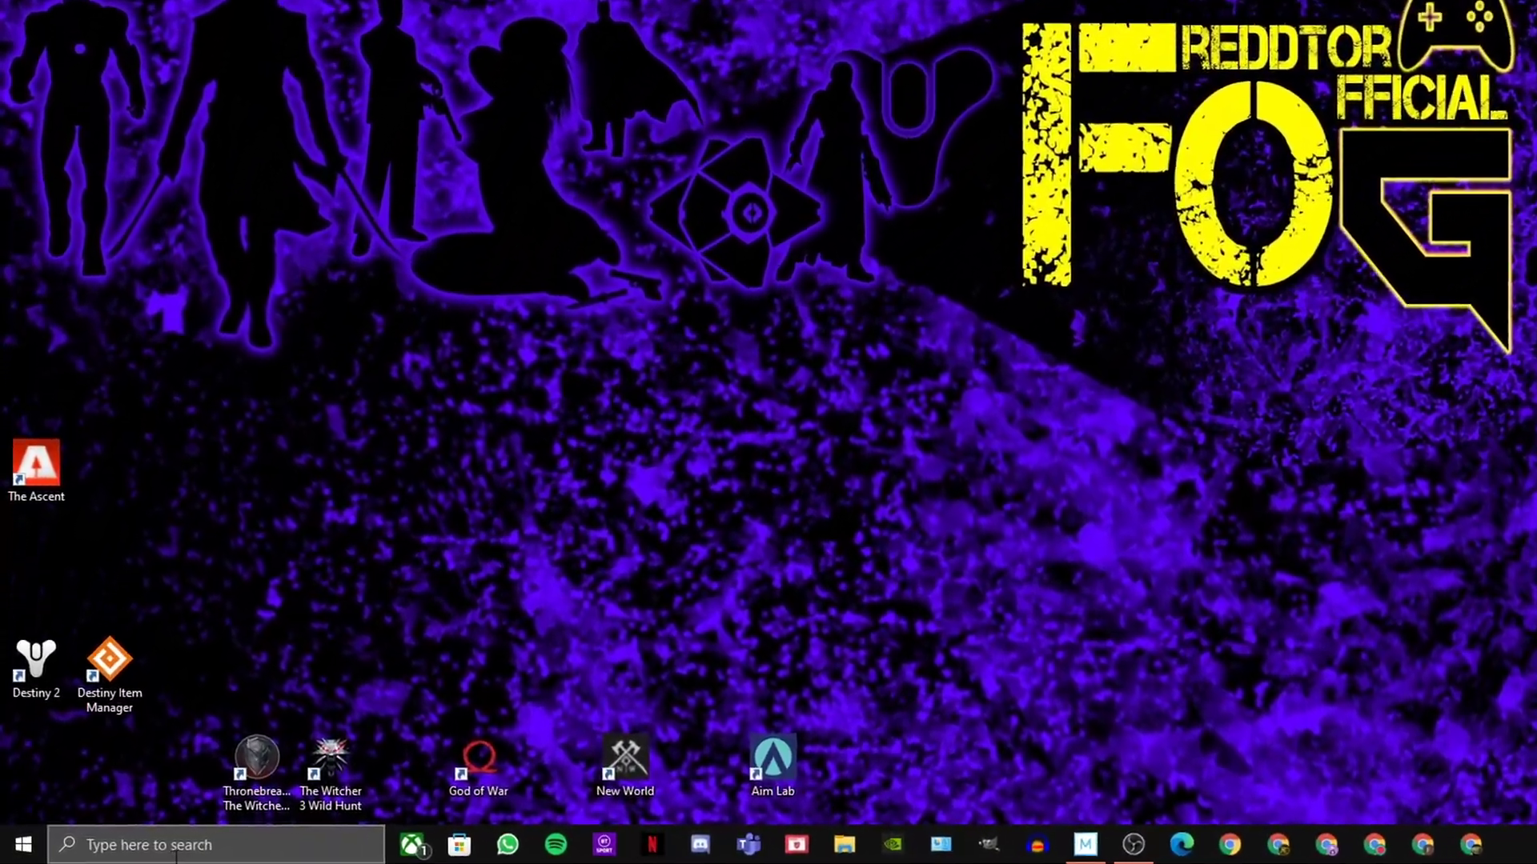
pyautogui.click(140, 847)
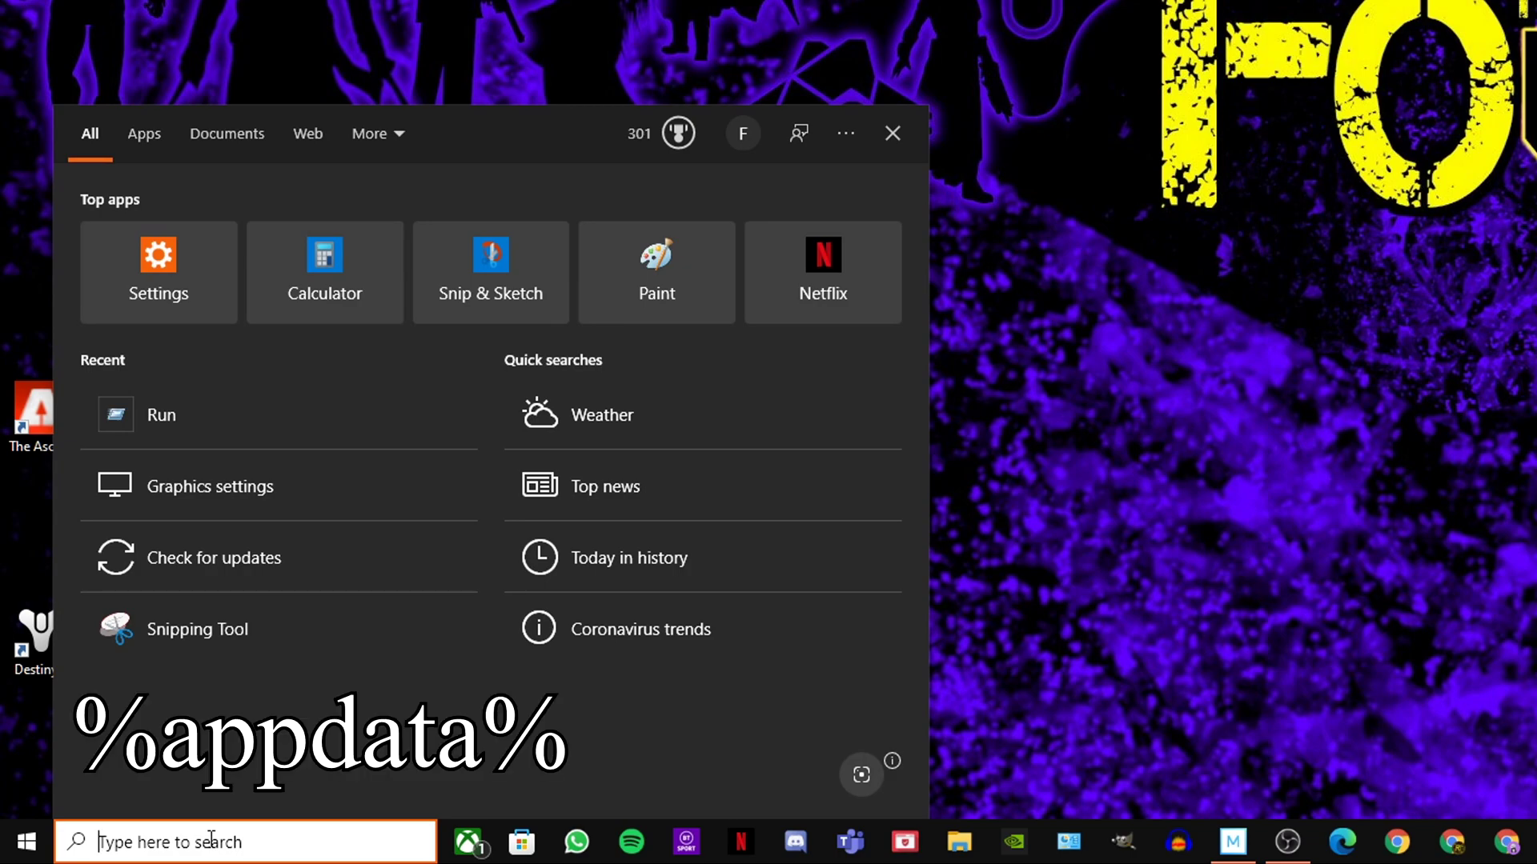
pyautogui.write('%appdata')
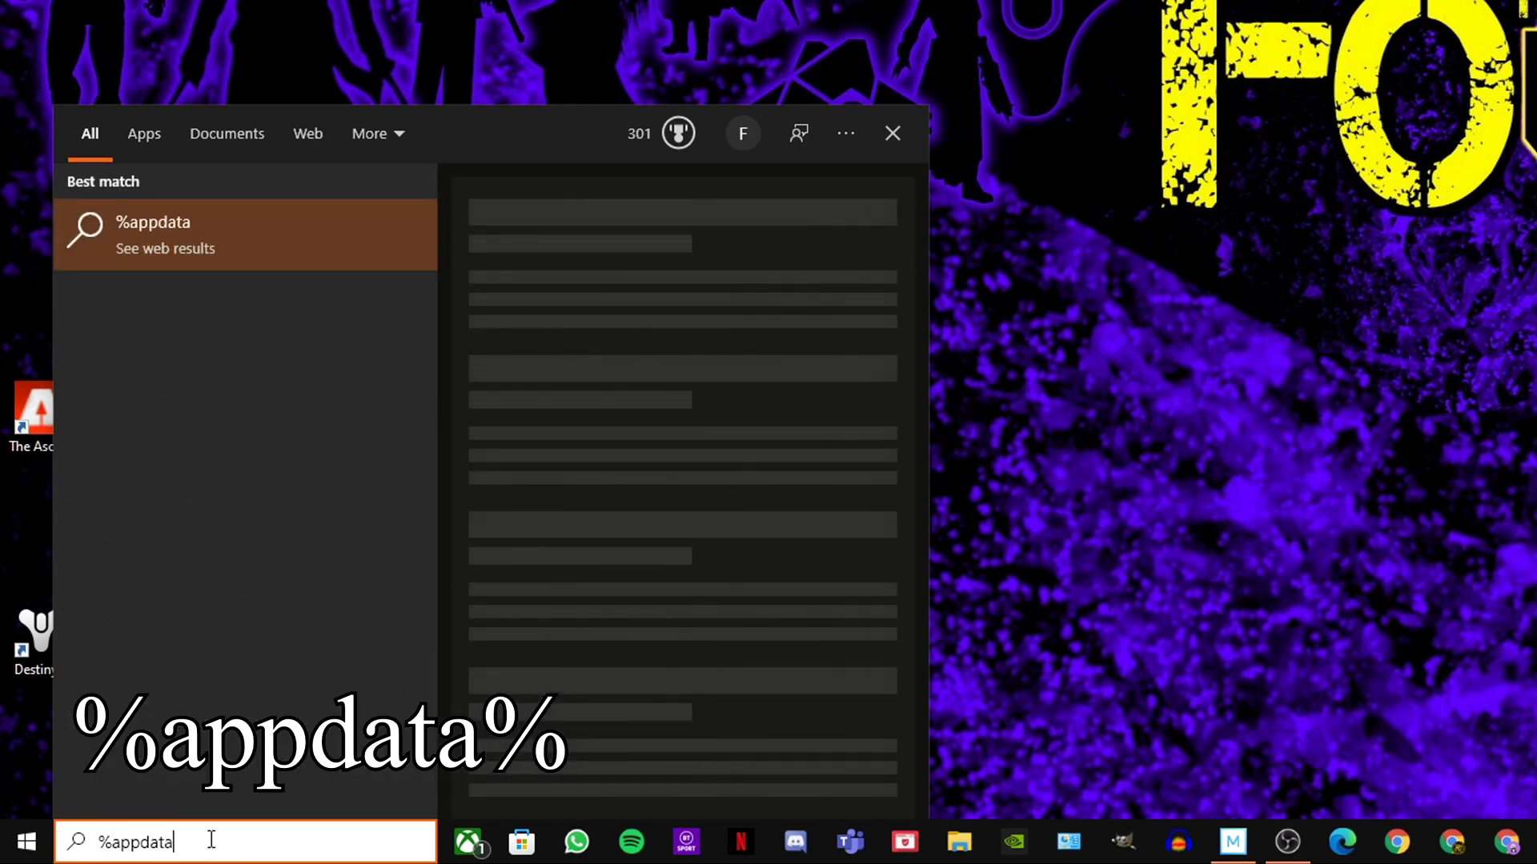
pyautogui.write('%')
pyautogui.press('Return')
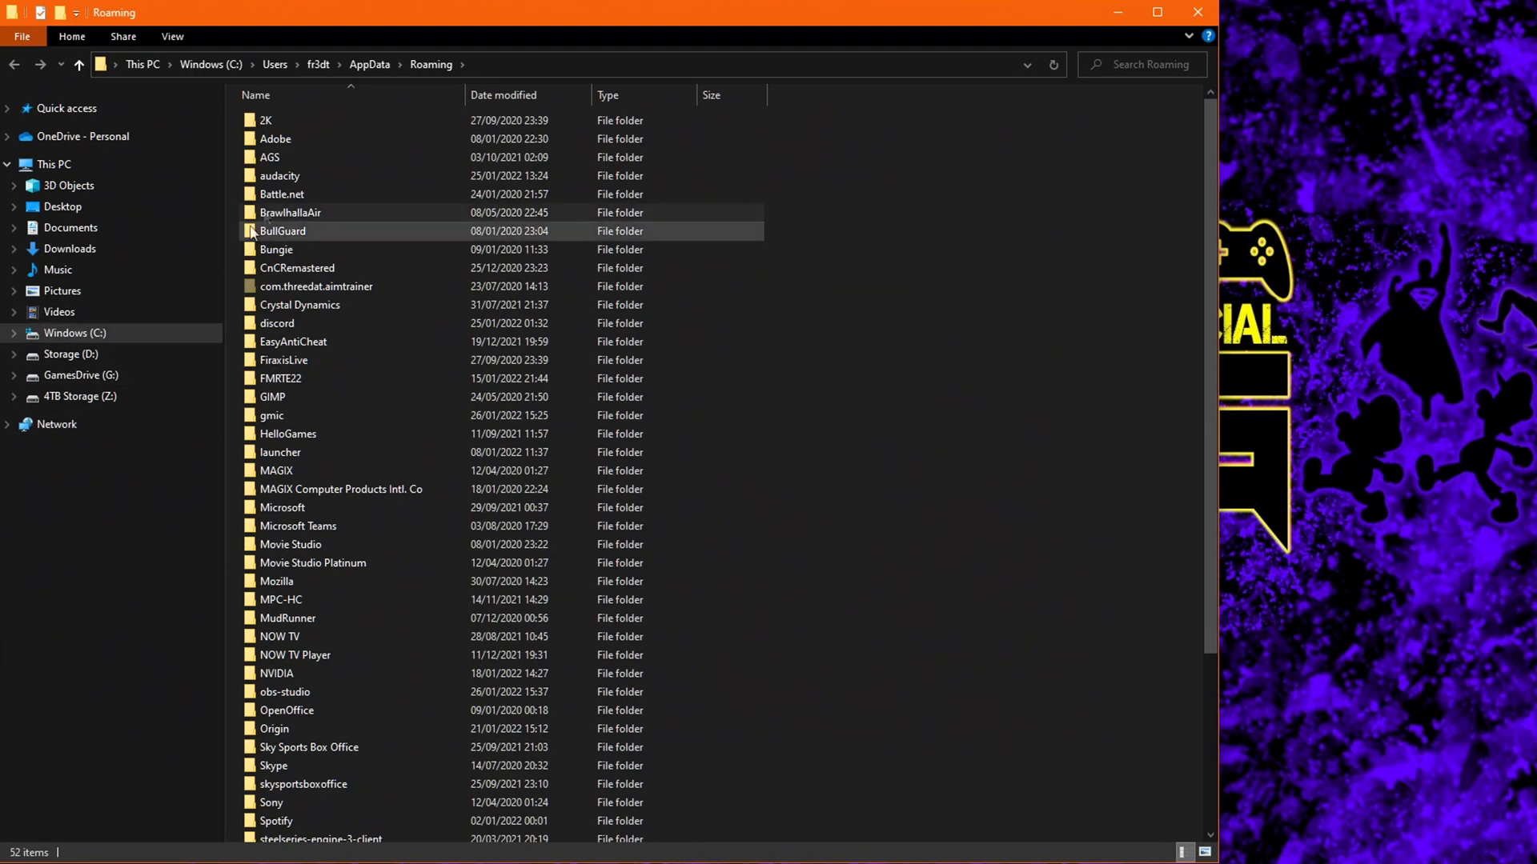
# - Turn on showing hidden files and folders in File Explorer
pyautogui.click(320, 287)
pyautogui.scroll(-4, 307, 454)
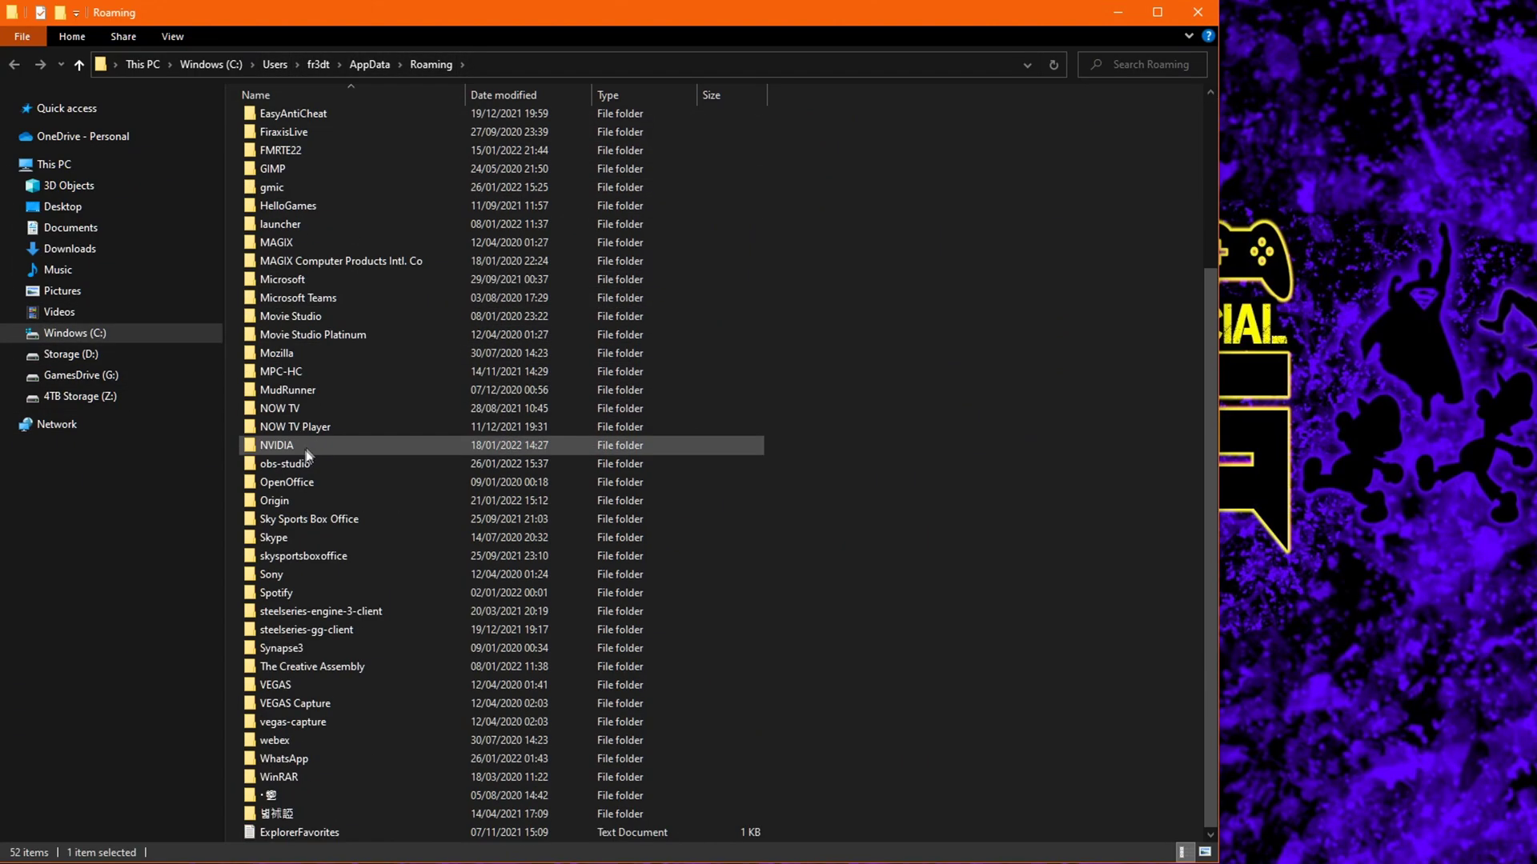
pyautogui.scroll(4, 307, 455)
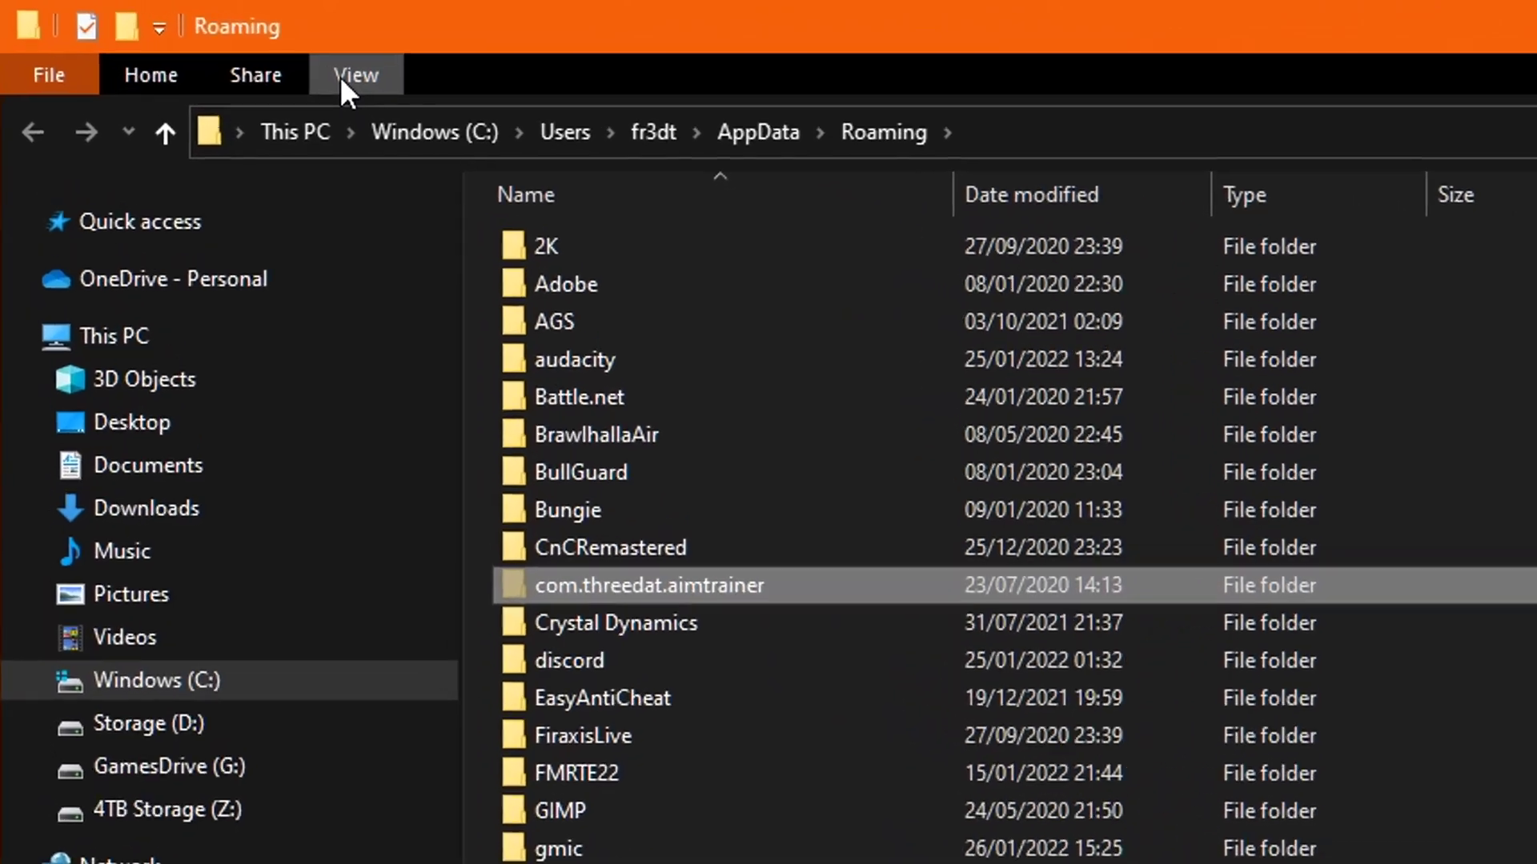
pyautogui.click(166, 37)
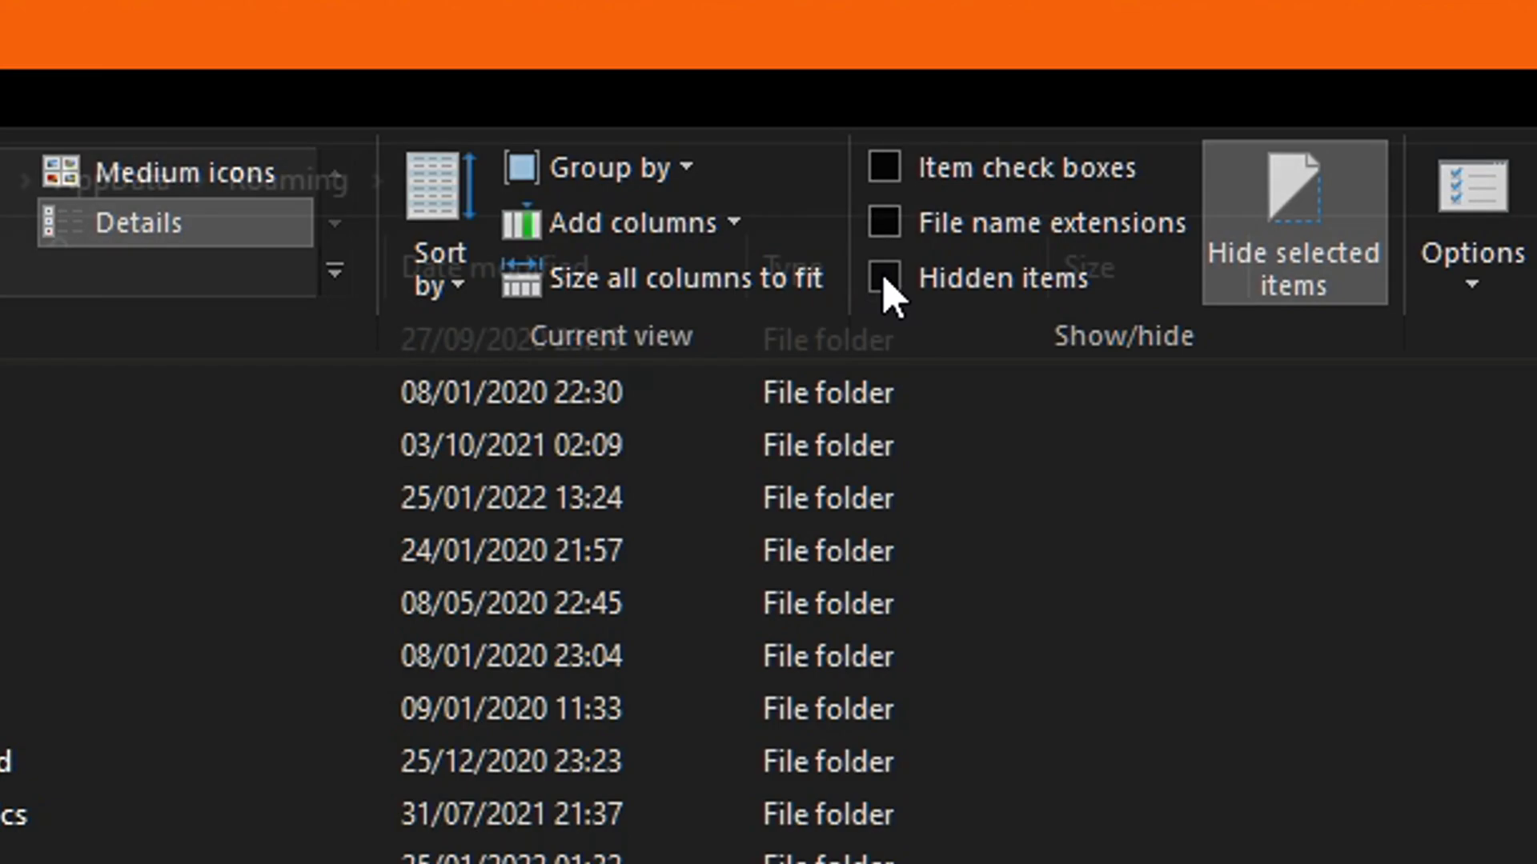
pyautogui.click(883, 278)
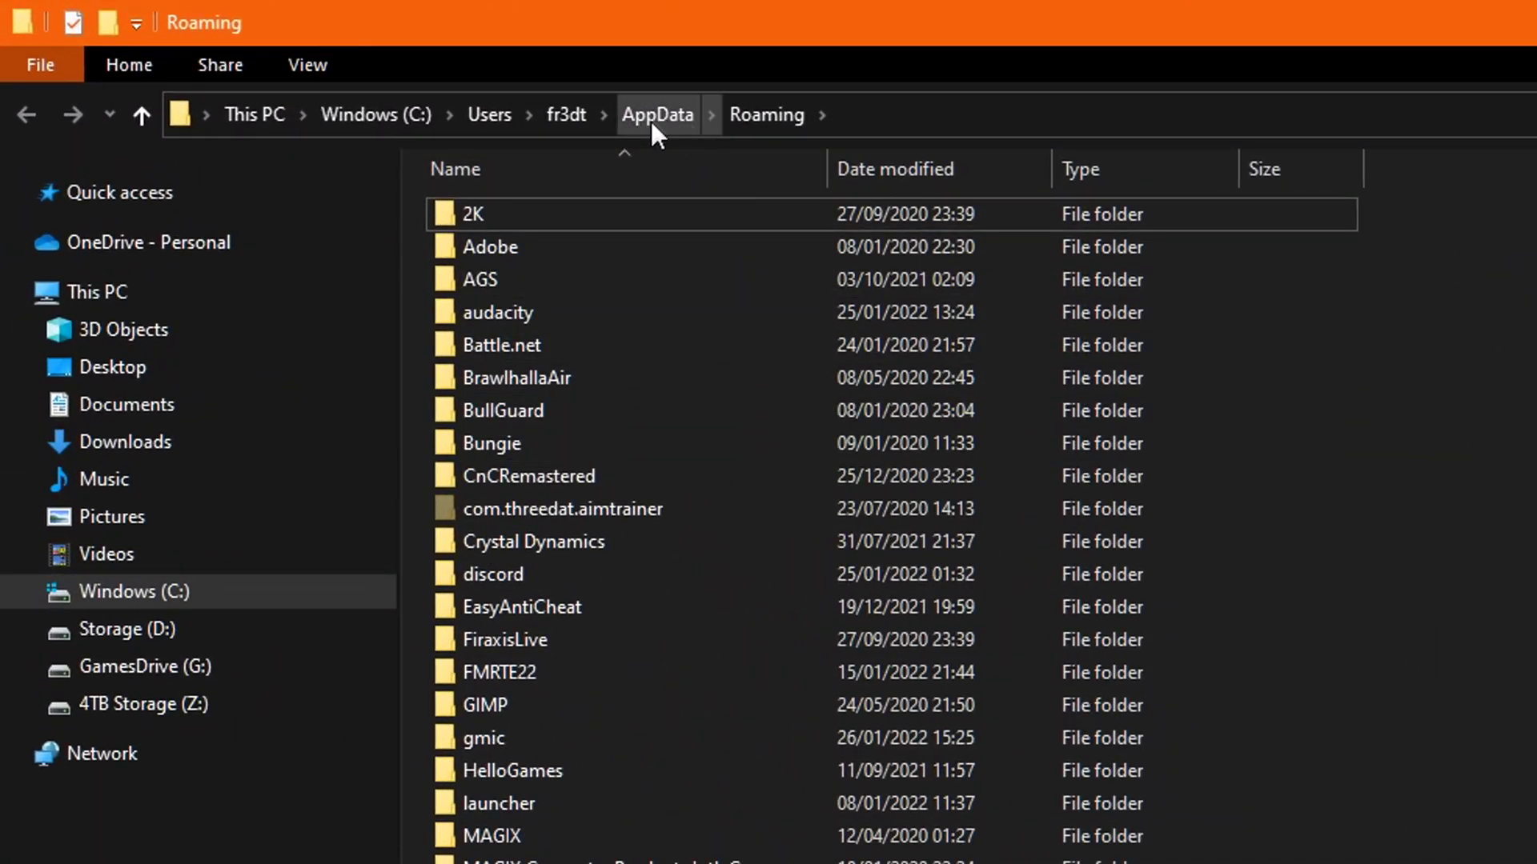
# - Go up to AppData, open Local, and open the Temp folder further down the list
pyautogui.click(329, 83)
pyautogui.click(574, 210)
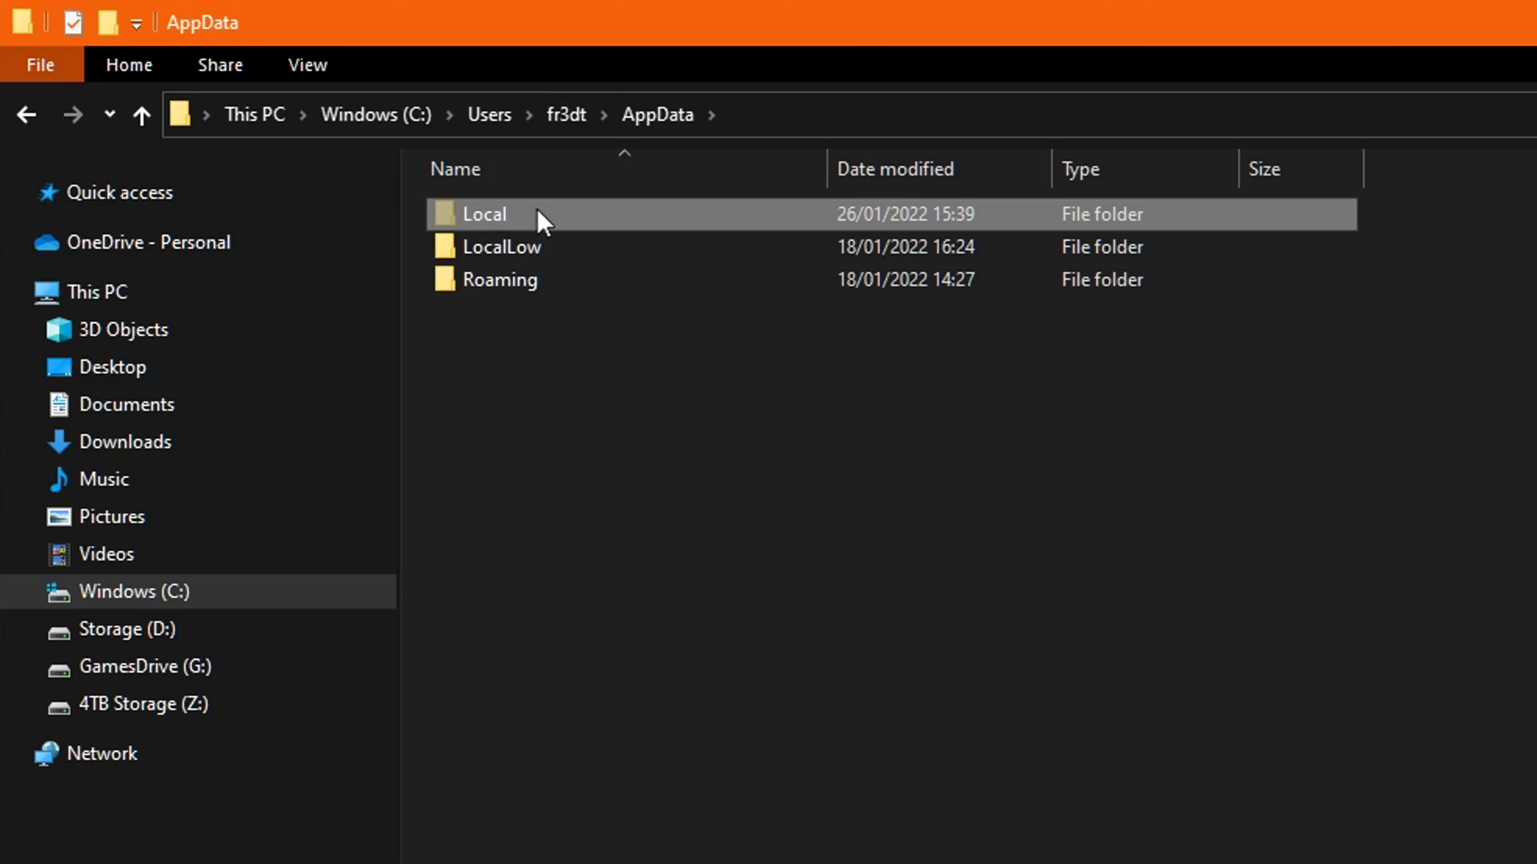
pyautogui.doubleClick(536, 209)
pyautogui.scroll(-5, 499, 280)
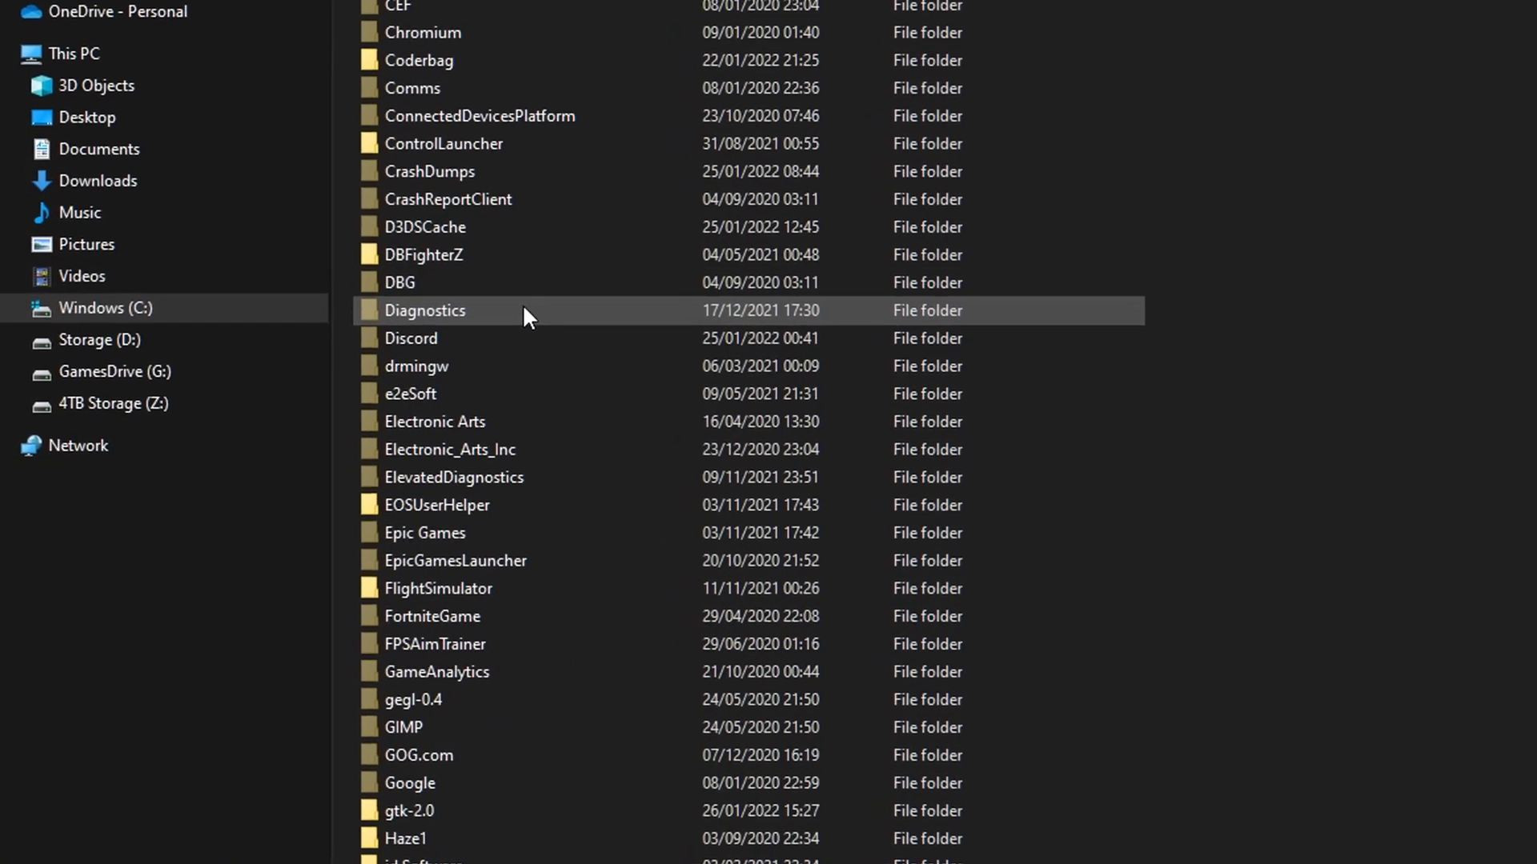
pyautogui.scroll(-20, 519, 352)
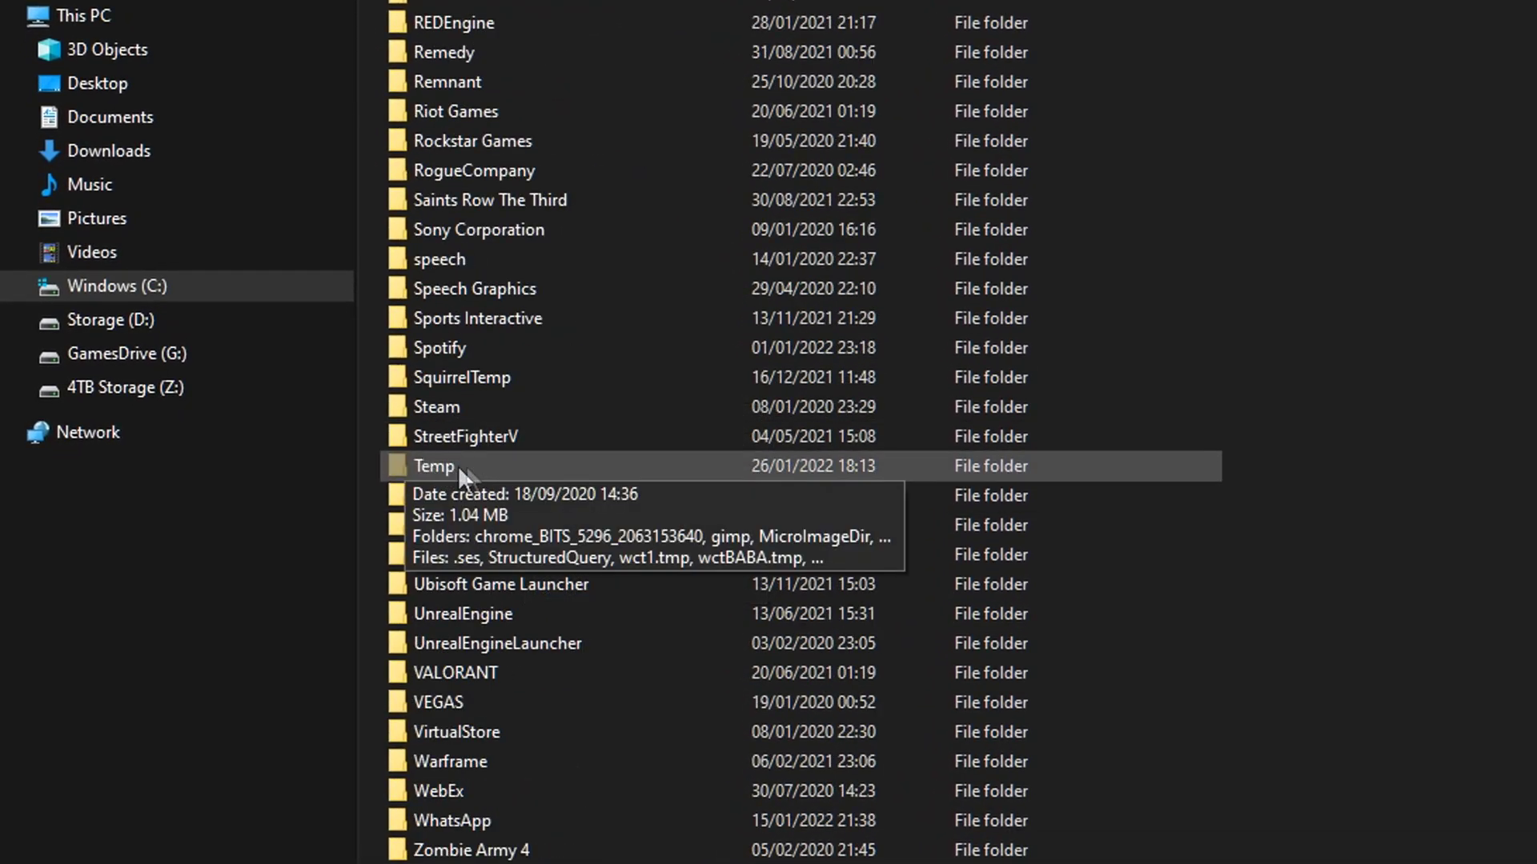
pyautogui.doubleClick(448, 463)
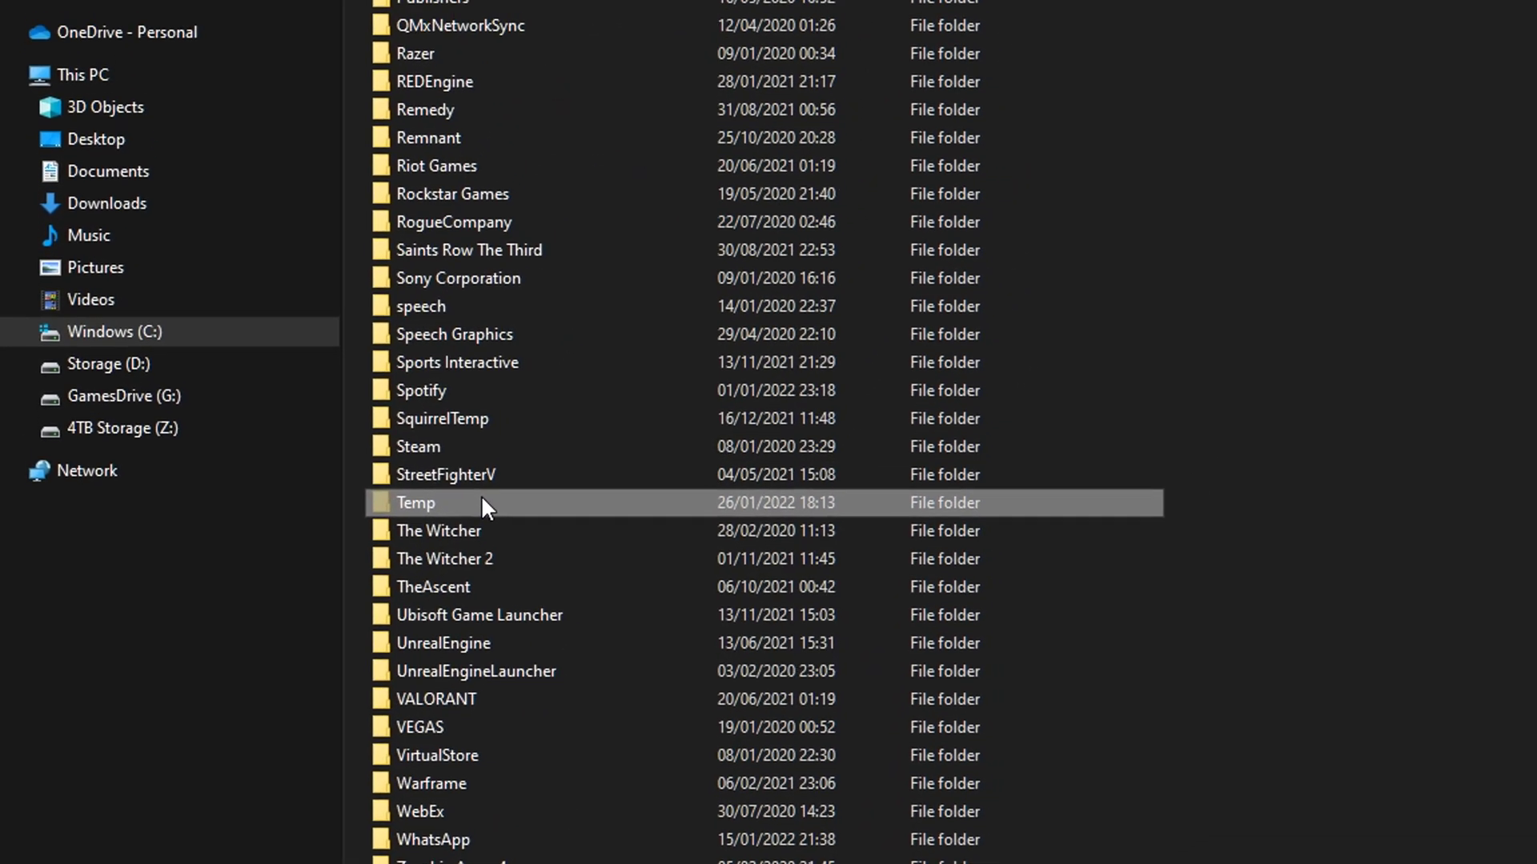
# - Delete all nine items in Temp, skipping every file still in use
pyautogui.moveTo(1406, 826); pyautogui.dragTo(319, 56)
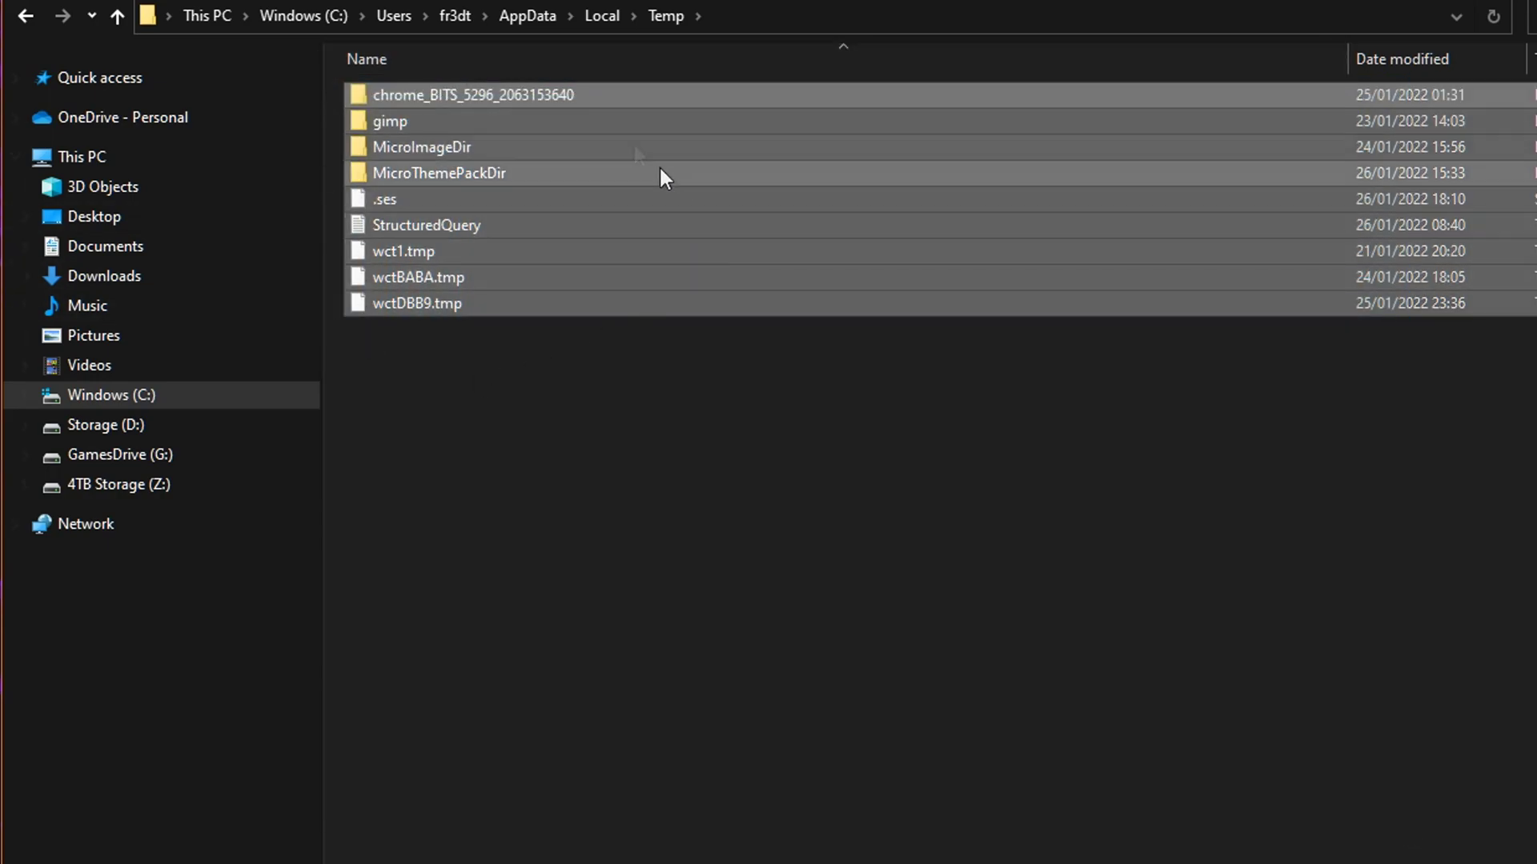
pyautogui.rightClick(547, 408)
pyautogui.click(448, 439)
pyautogui.moveTo(993, 486); pyautogui.dragTo(296, 24)
pyautogui.rightClick(410, 95)
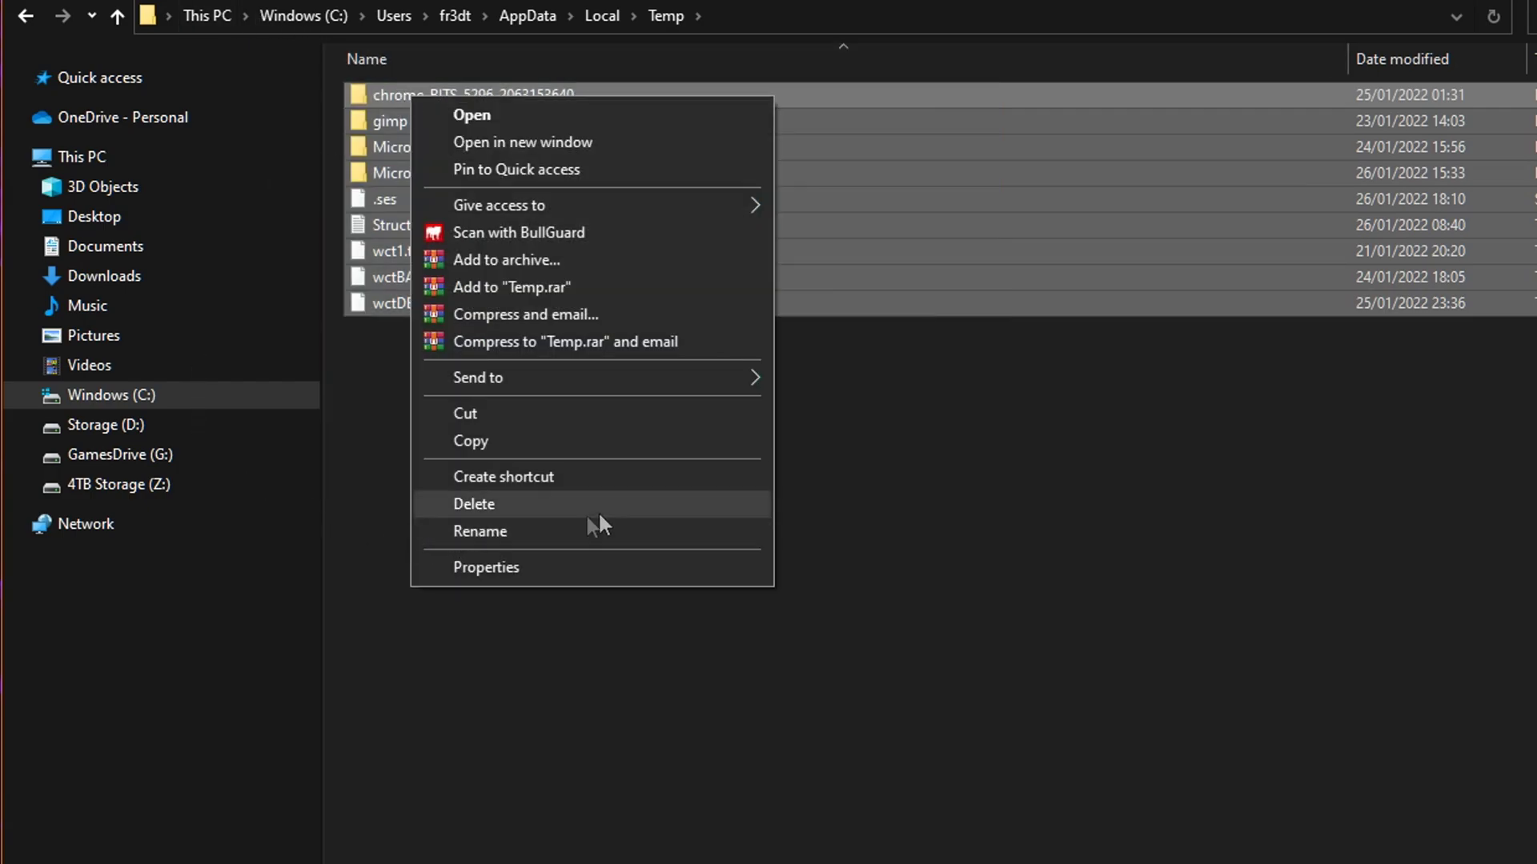
pyautogui.click(545, 502)
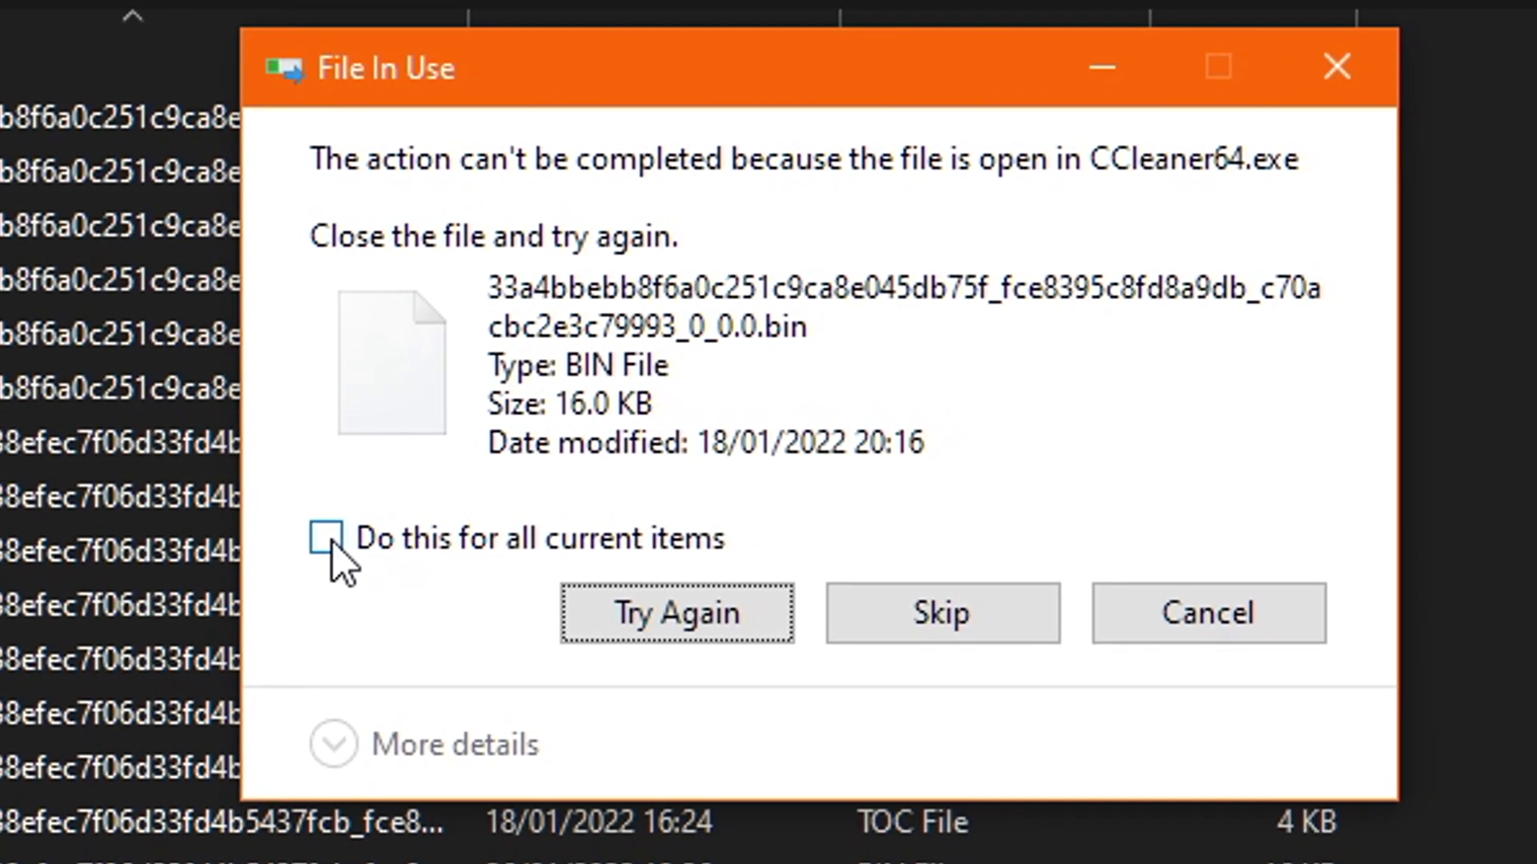
pyautogui.click(346, 538)
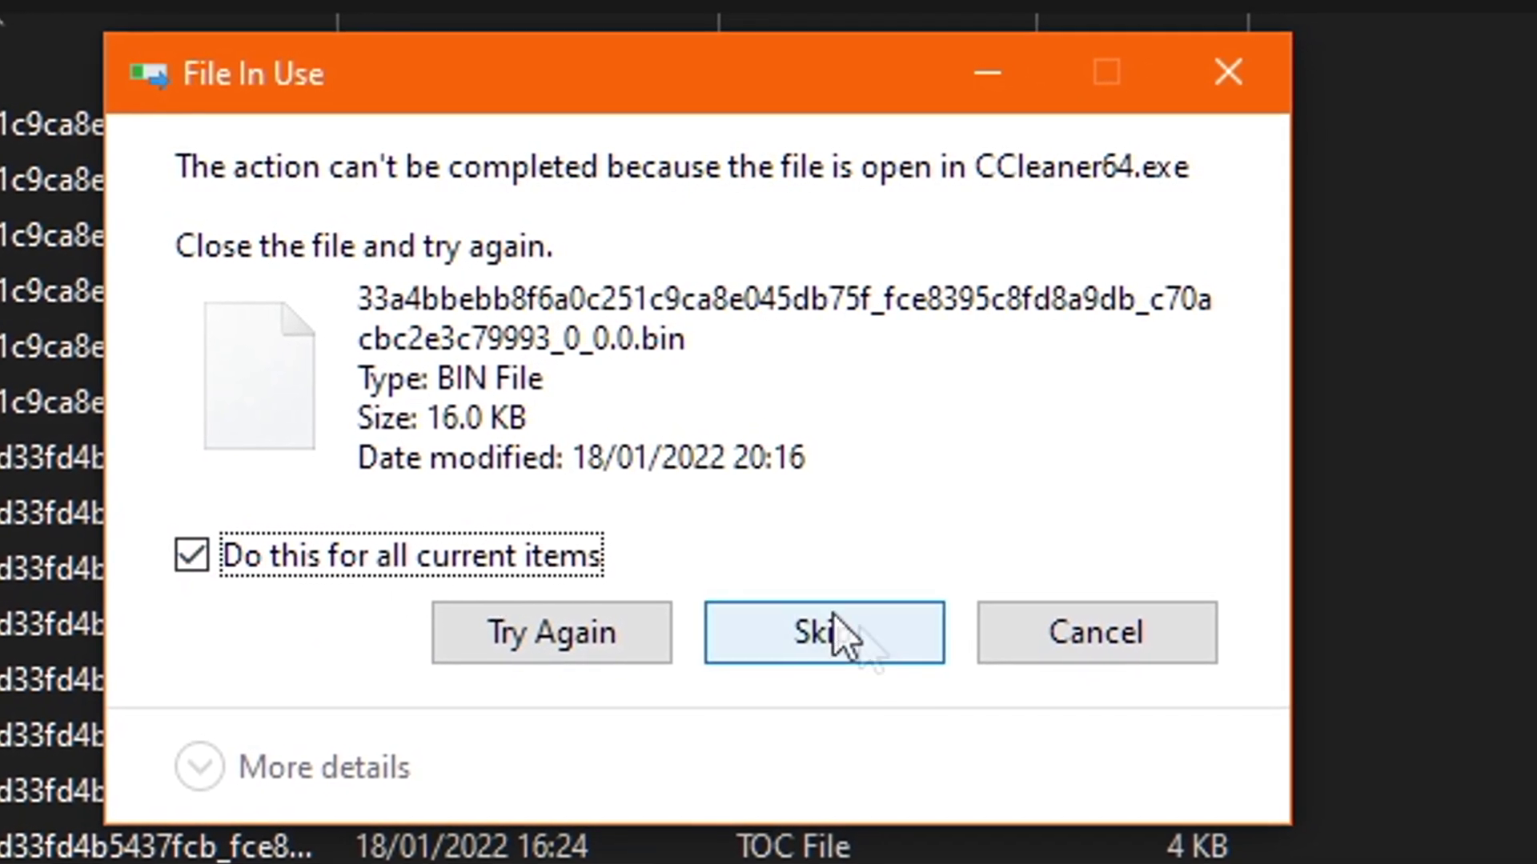
pyautogui.click(857, 637)
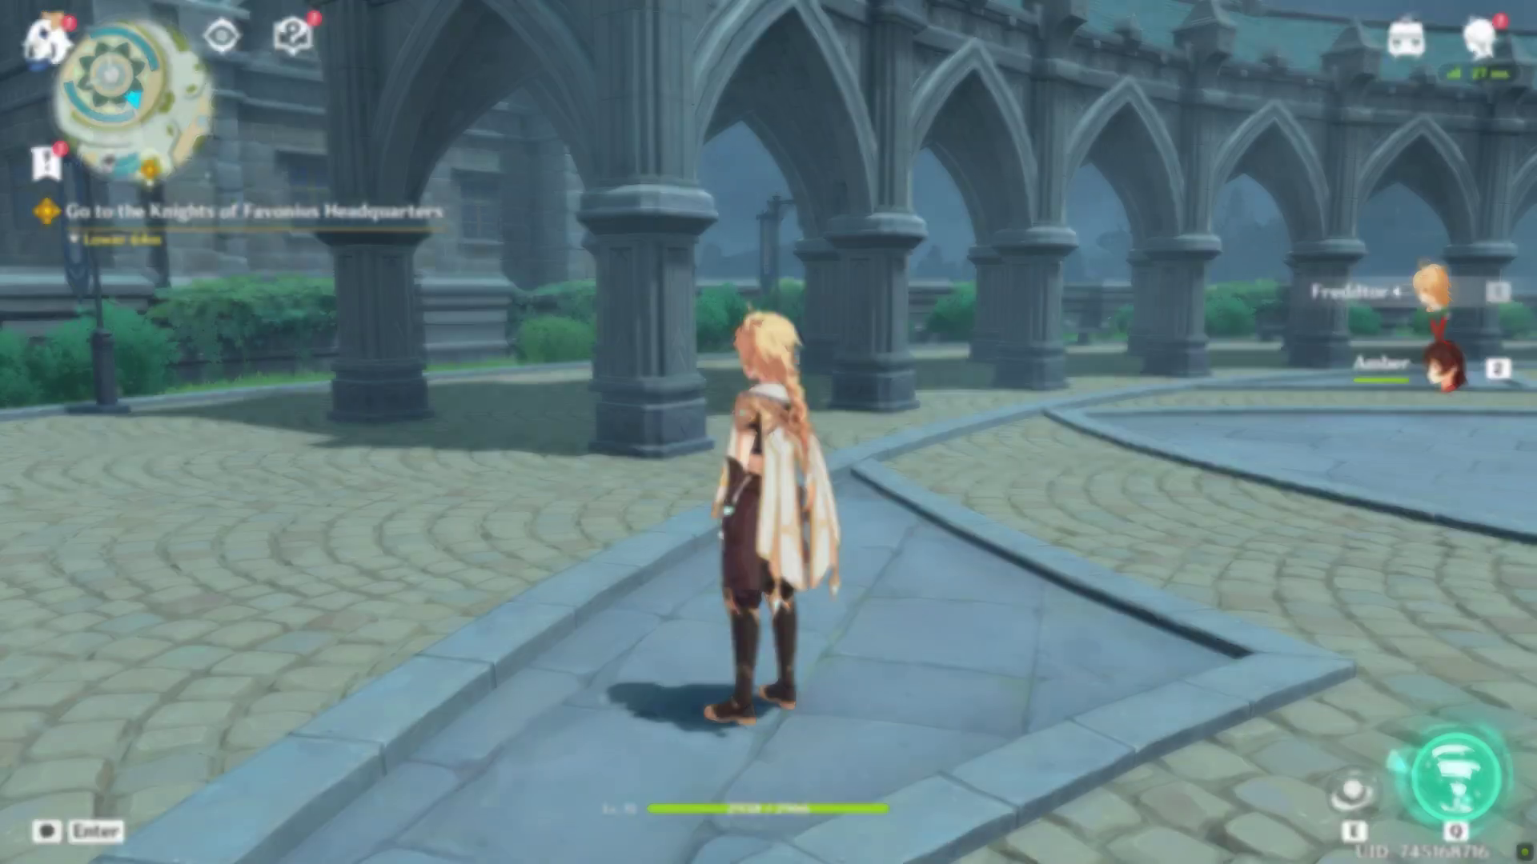
# - Change Display Mode from 3840x2160 Fullscreen to 2560x1440 Windowed in Graphics settings
pyautogui.press('Escape')
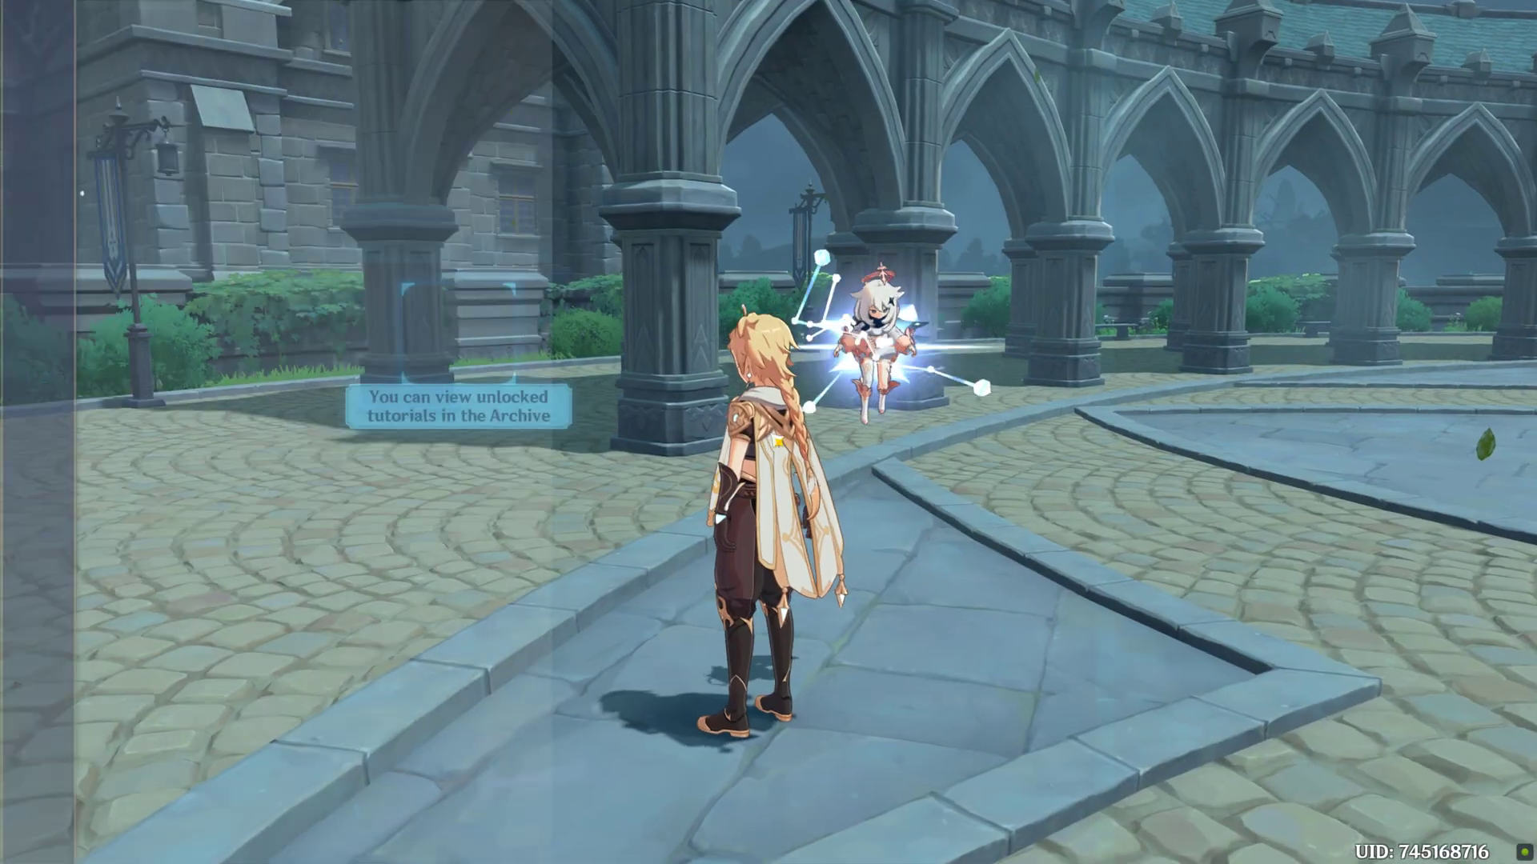
pyautogui.click(38, 659)
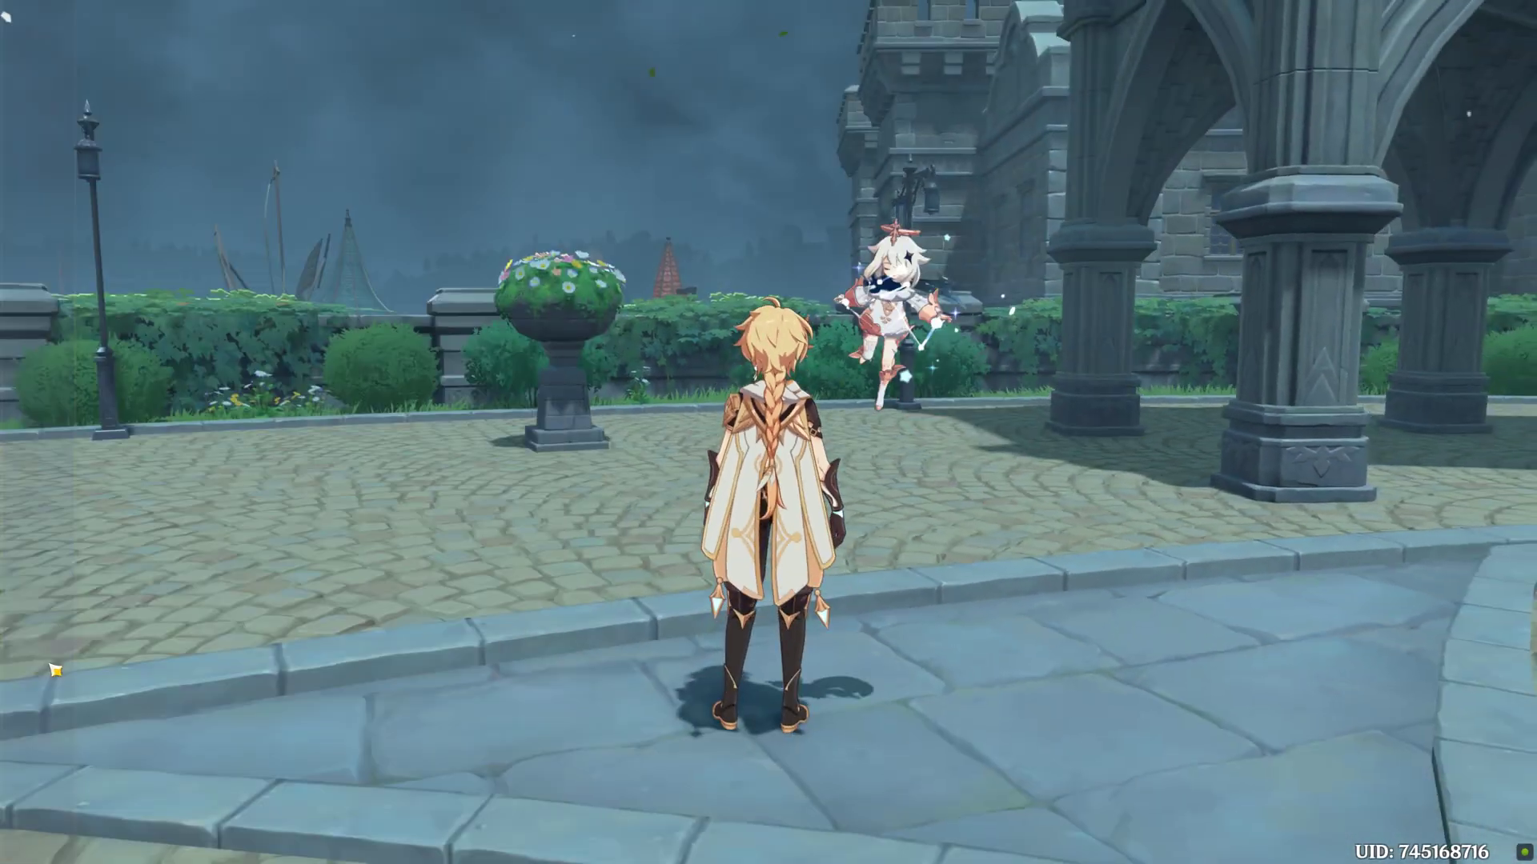
pyautogui.click(160, 241)
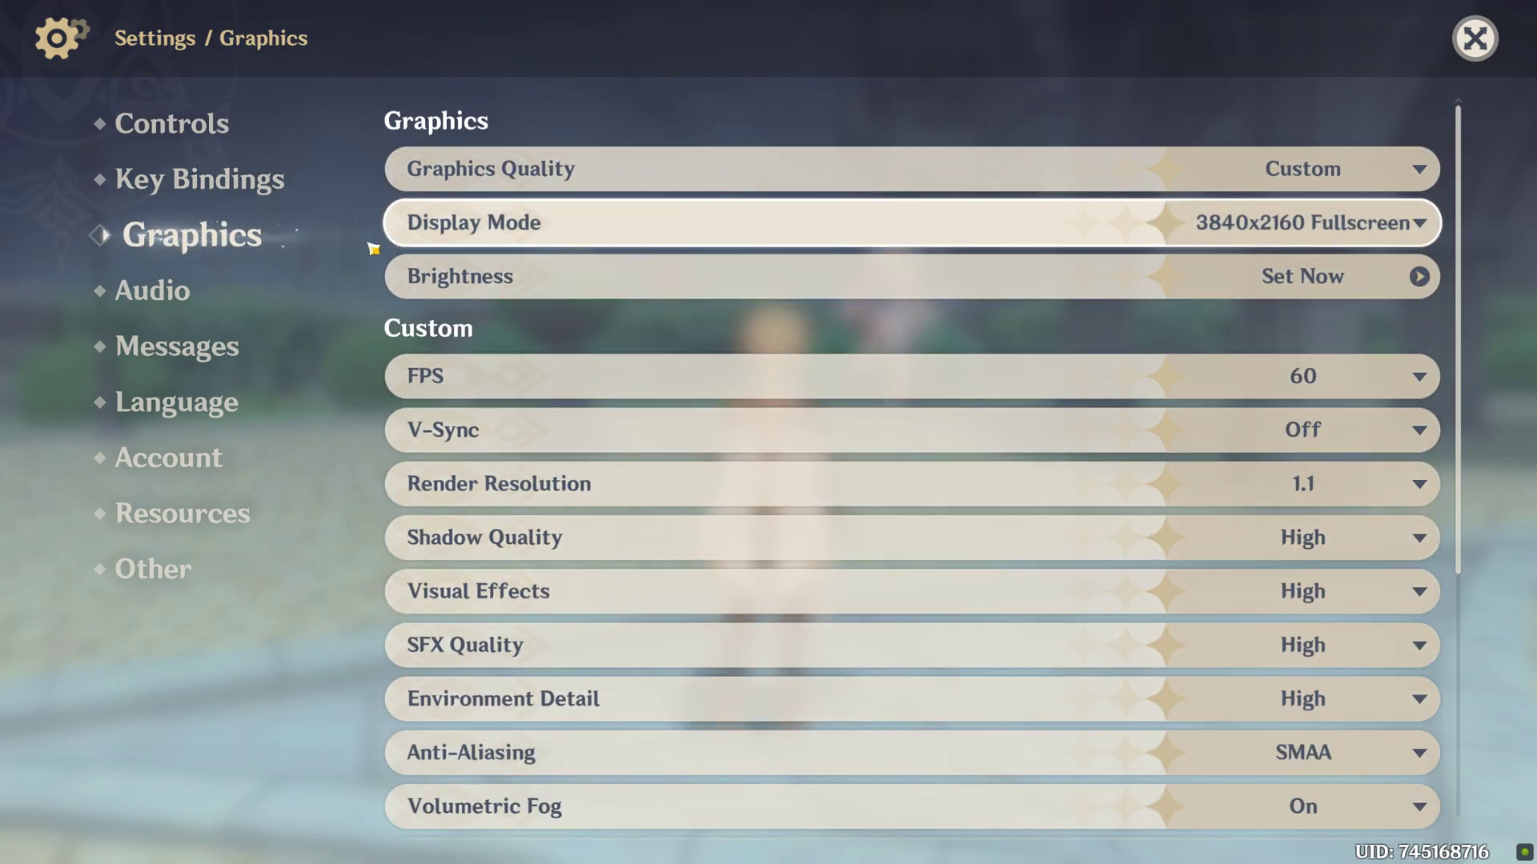
pyautogui.click(1361, 228)
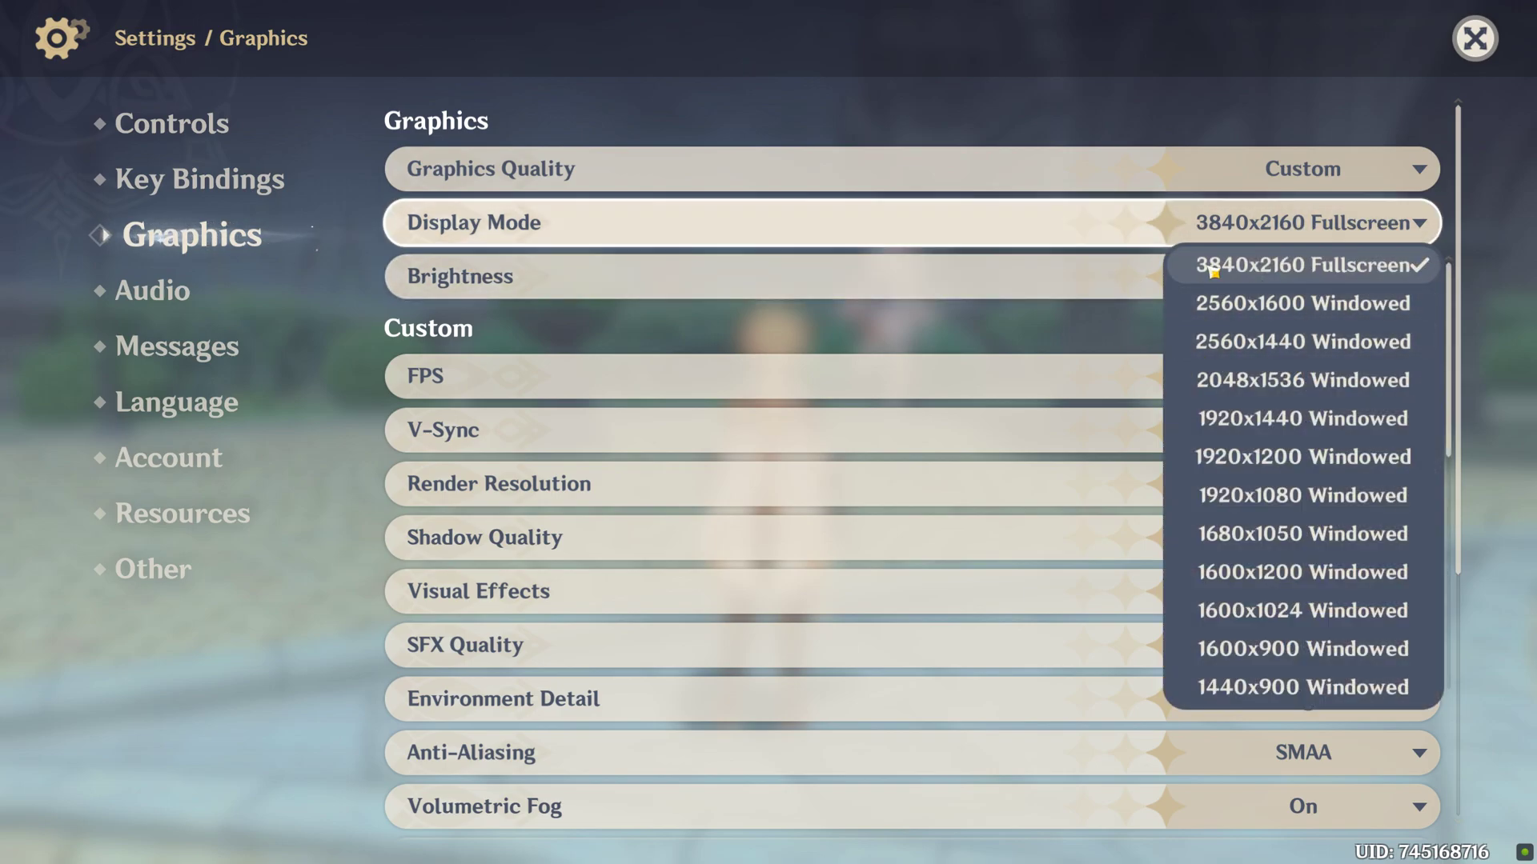
pyautogui.click(1279, 344)
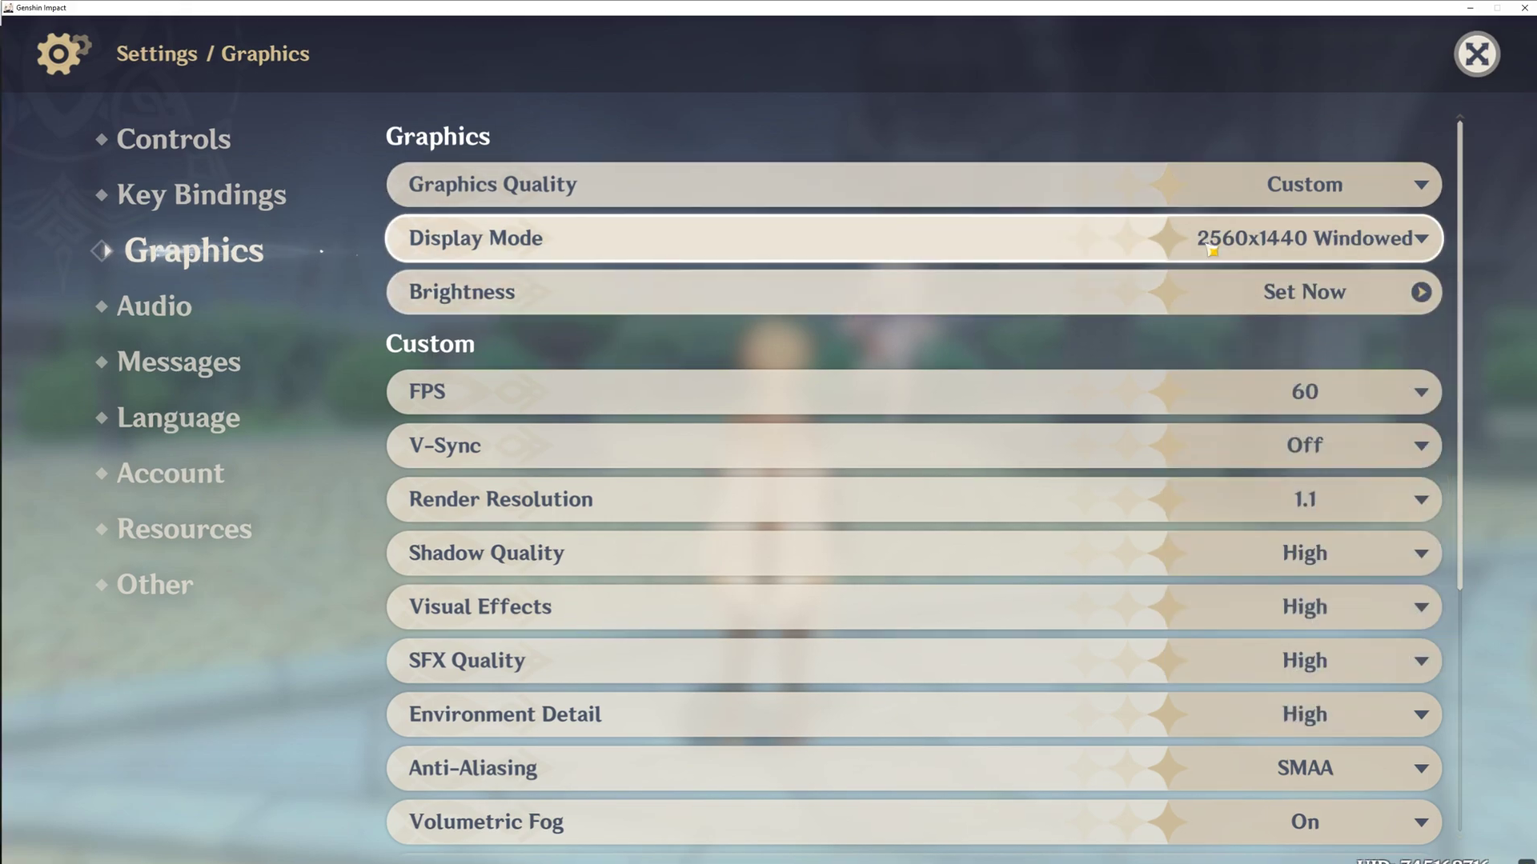
# - Reopen the Graphics settings and confirm Display Mode remains 2560x1440 Windowed
pyautogui.click(1477, 55)
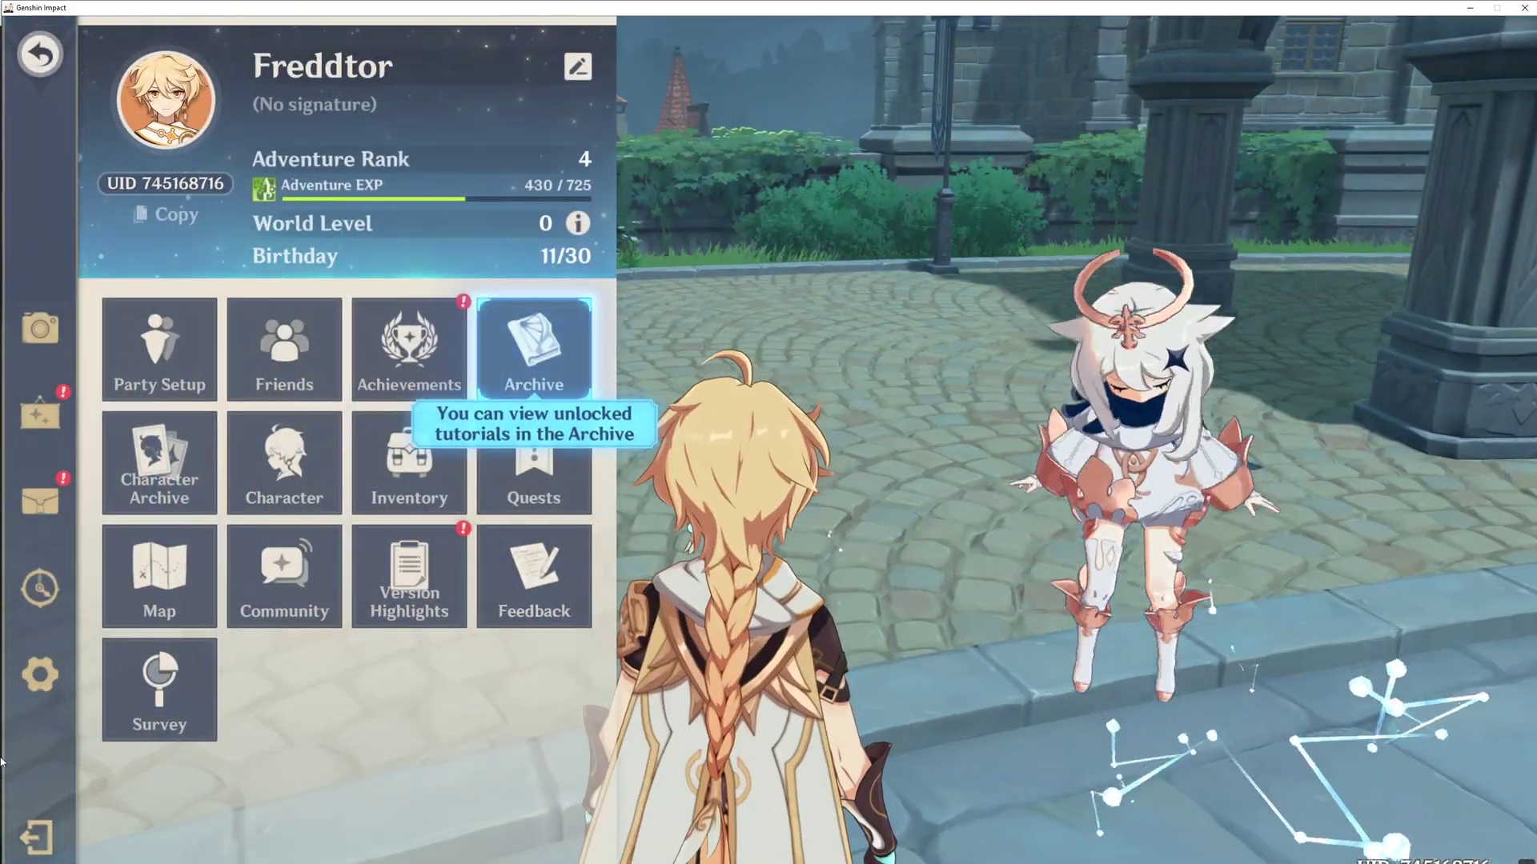
pyautogui.click(40, 675)
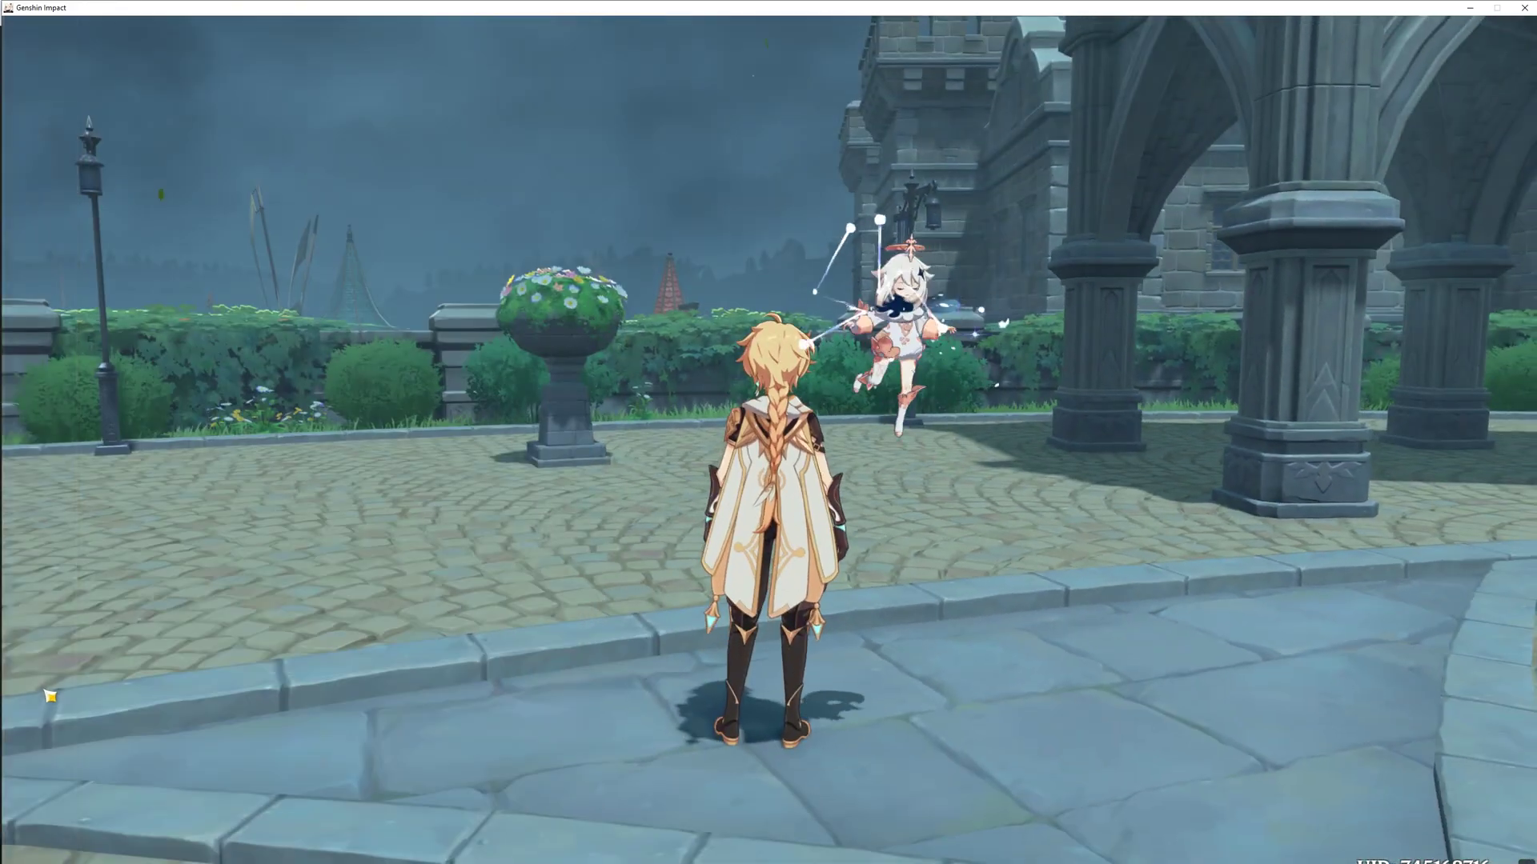
pyautogui.click(140, 253)
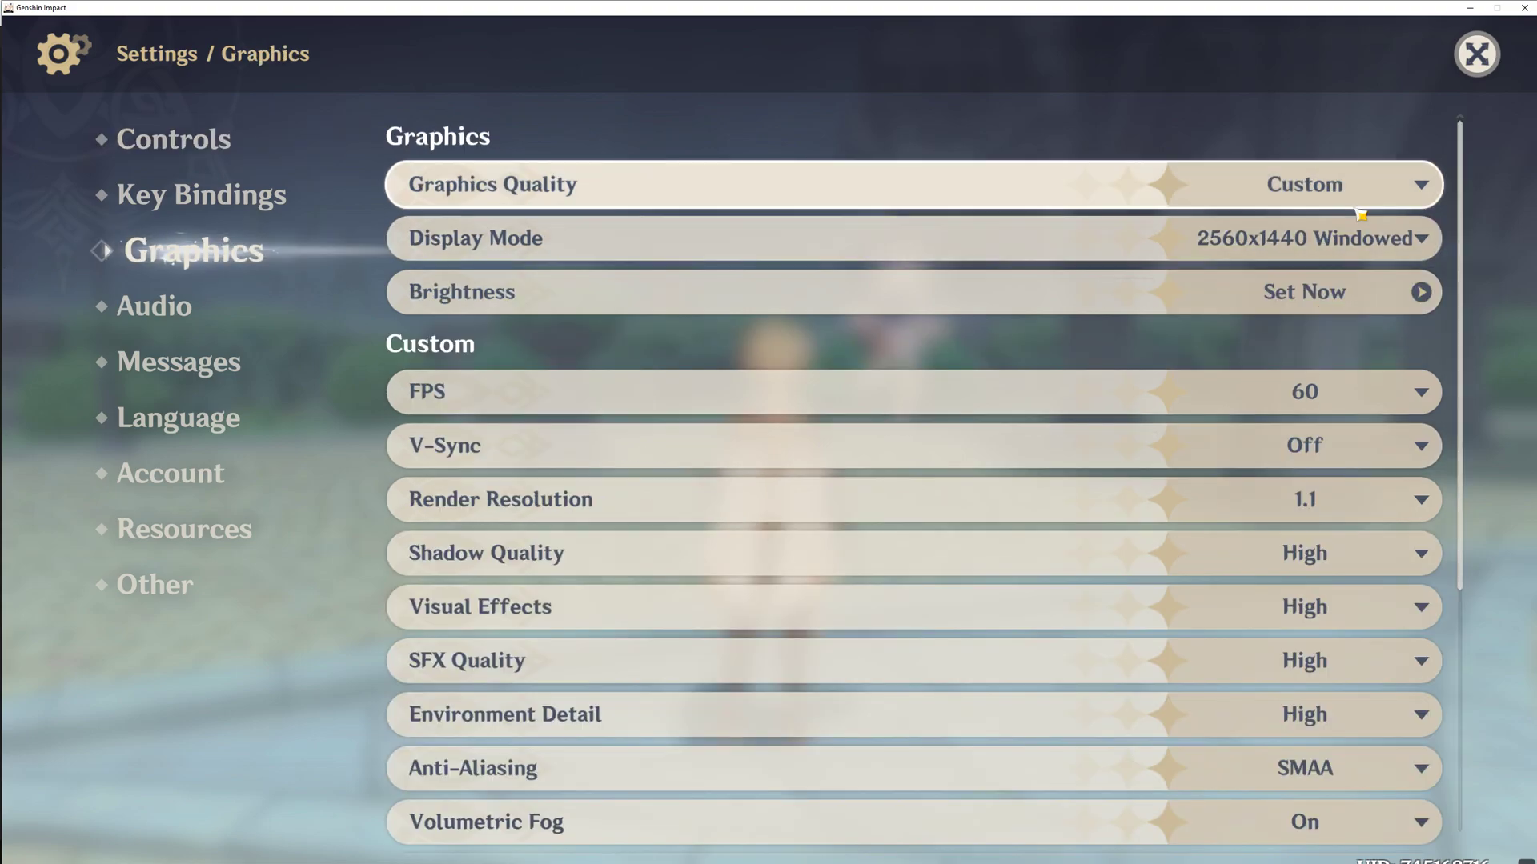
pyautogui.click(1361, 238)
pyautogui.scroll(1, 1350, 276)
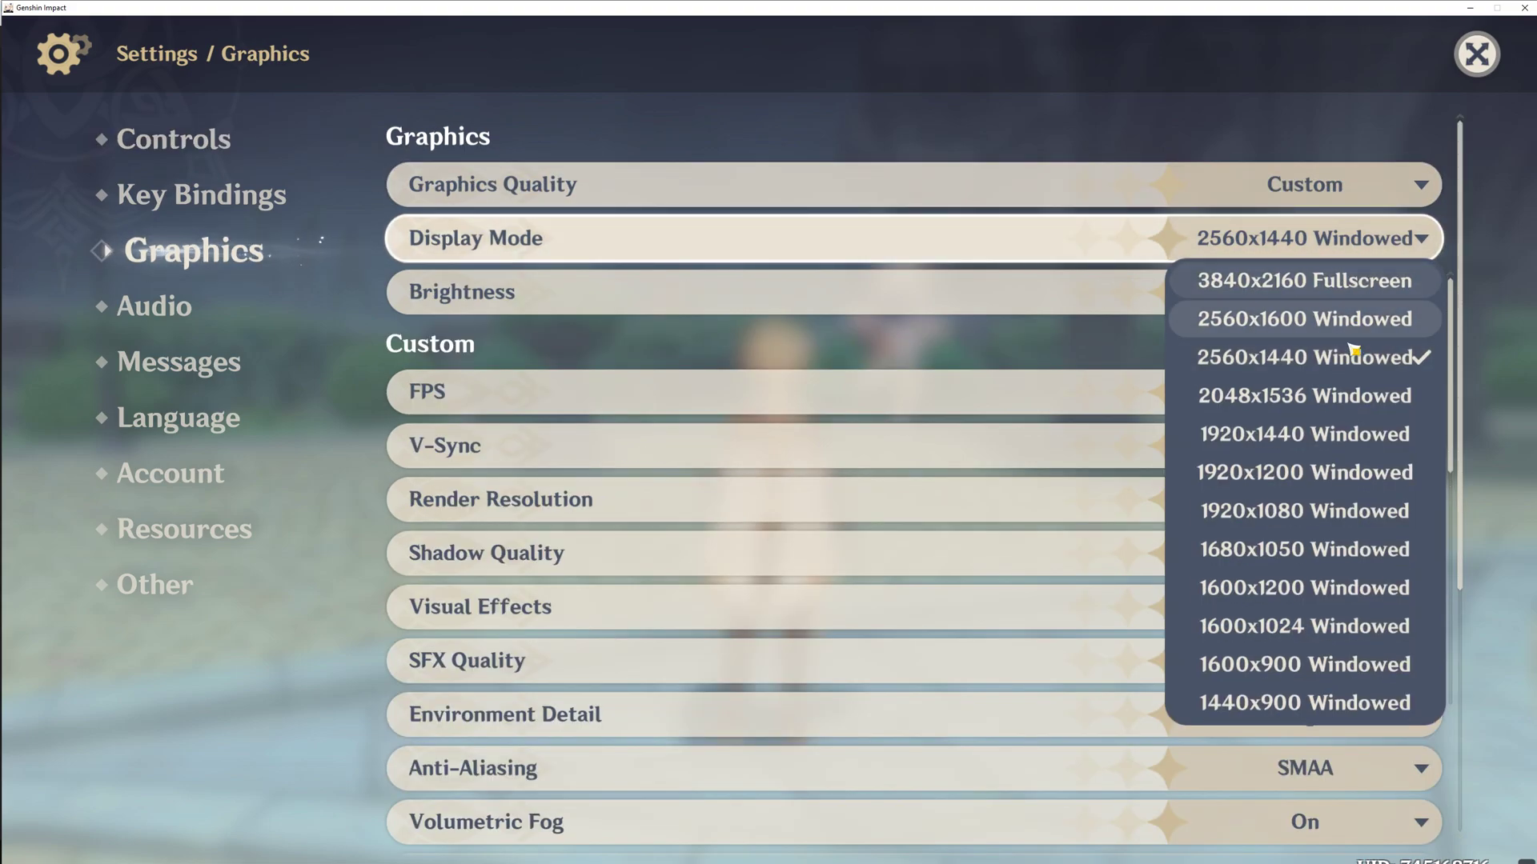
pyautogui.click(1354, 352)
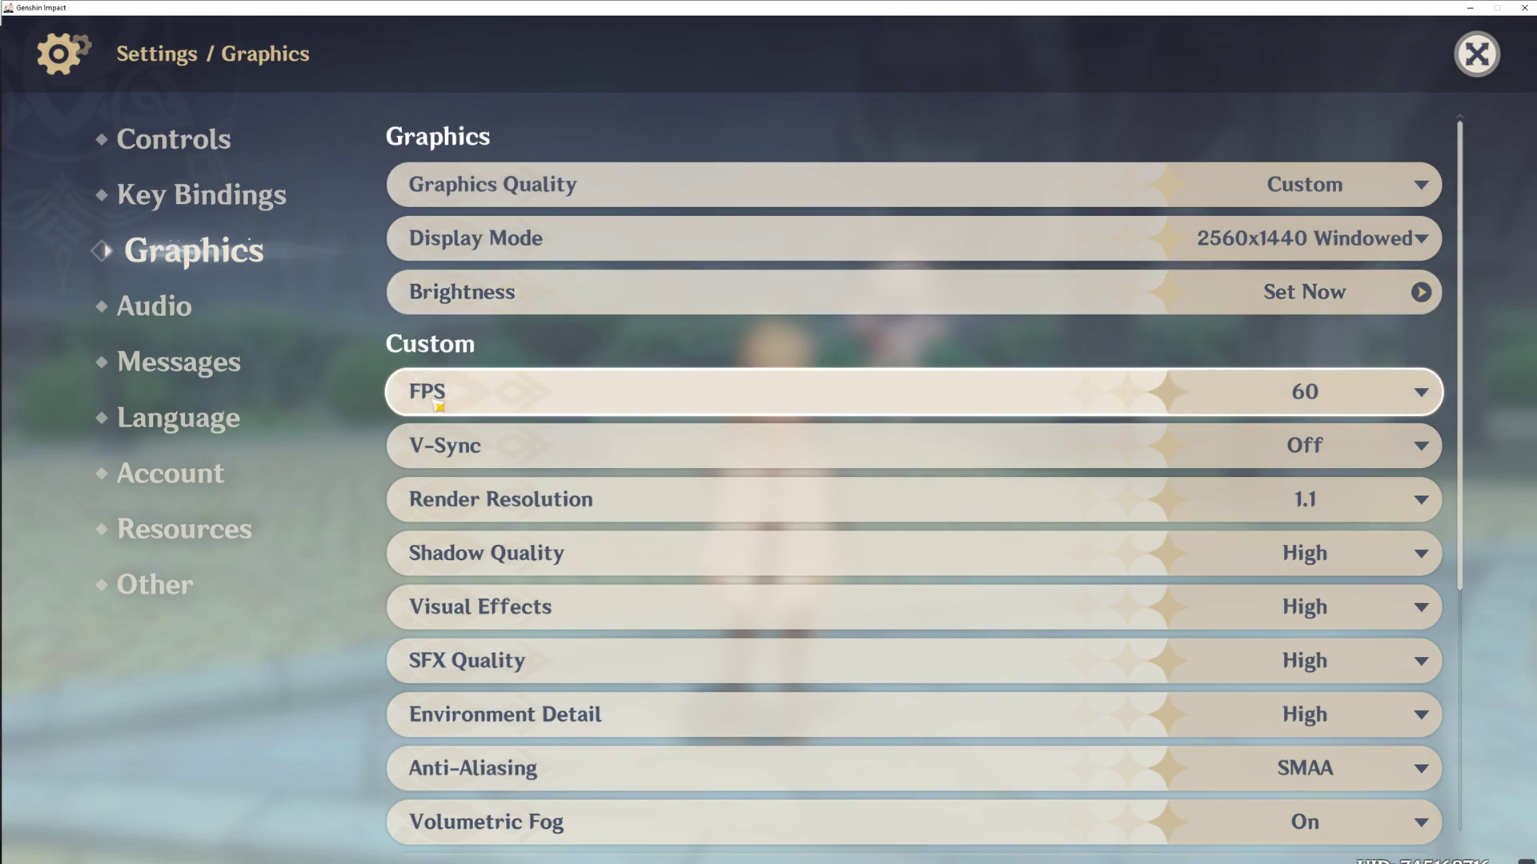
pyautogui.click(1376, 403)
pyautogui.click(1374, 402)
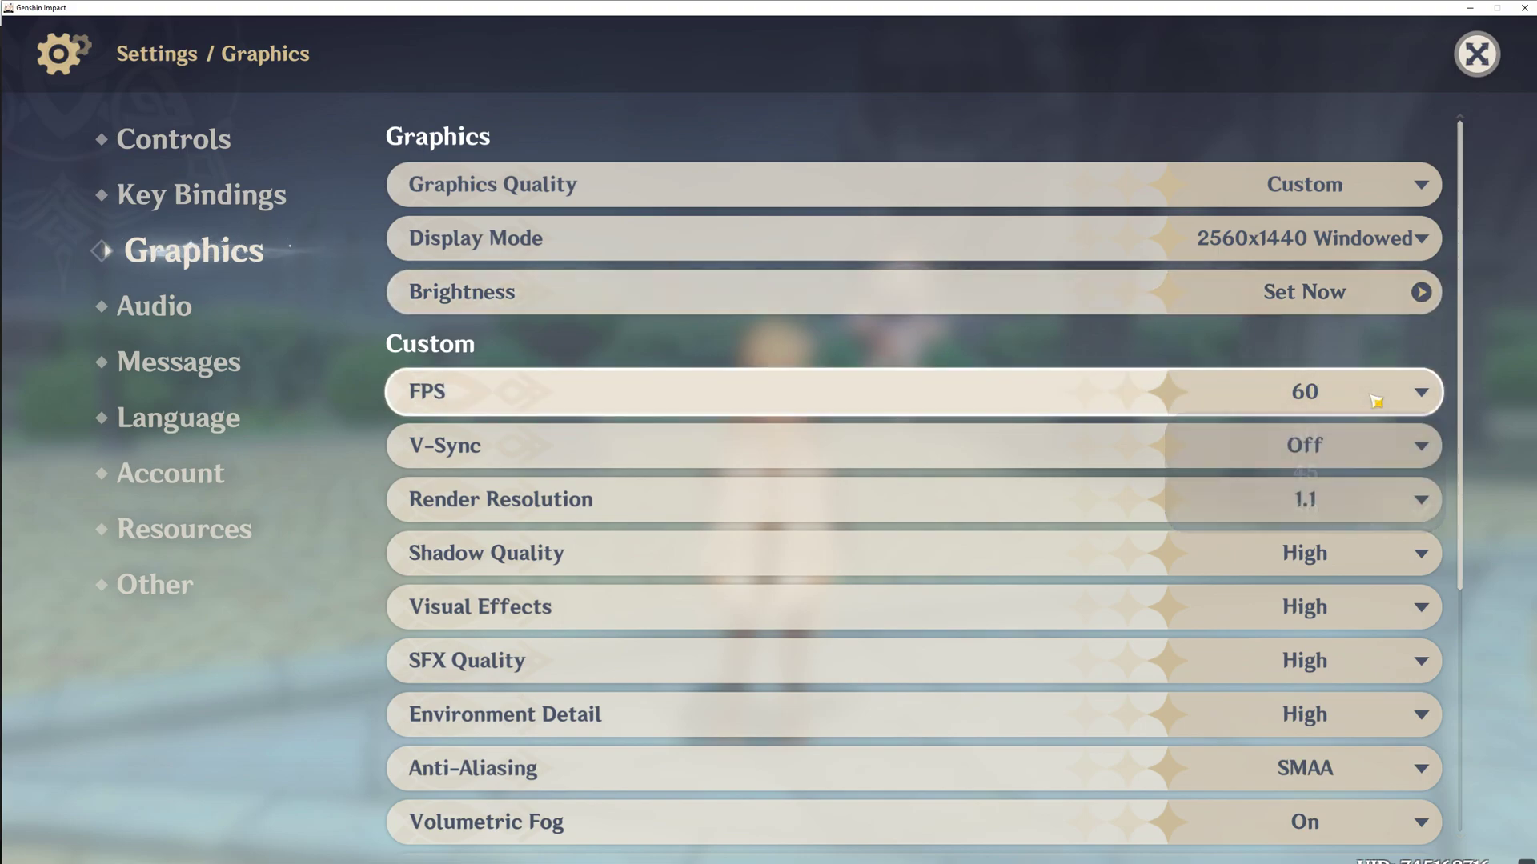
pyautogui.click(1401, 448)
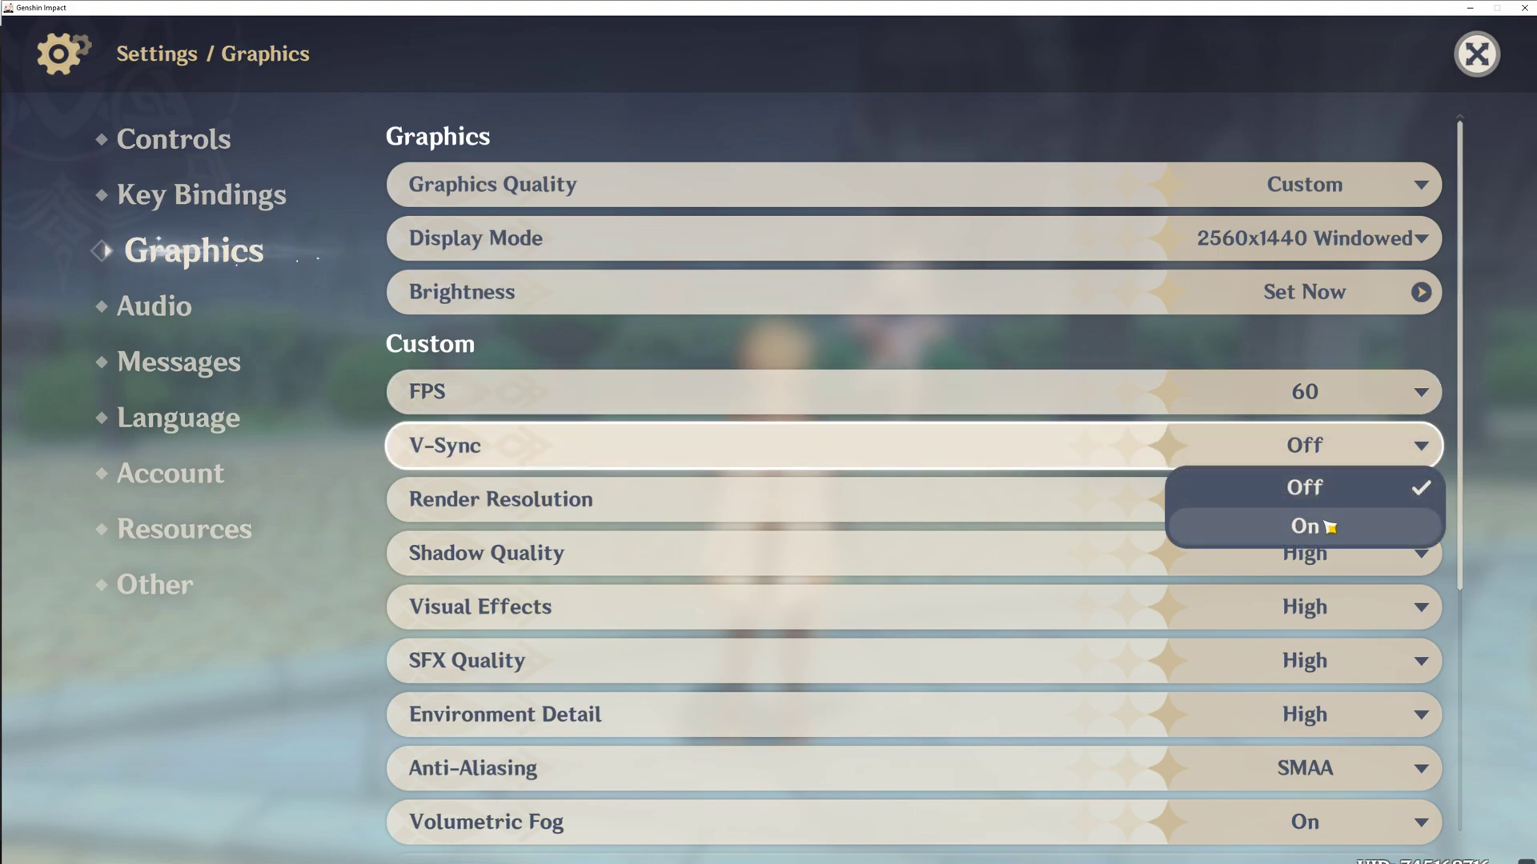
pyautogui.click(1328, 532)
pyautogui.click(1338, 448)
pyautogui.click(1331, 487)
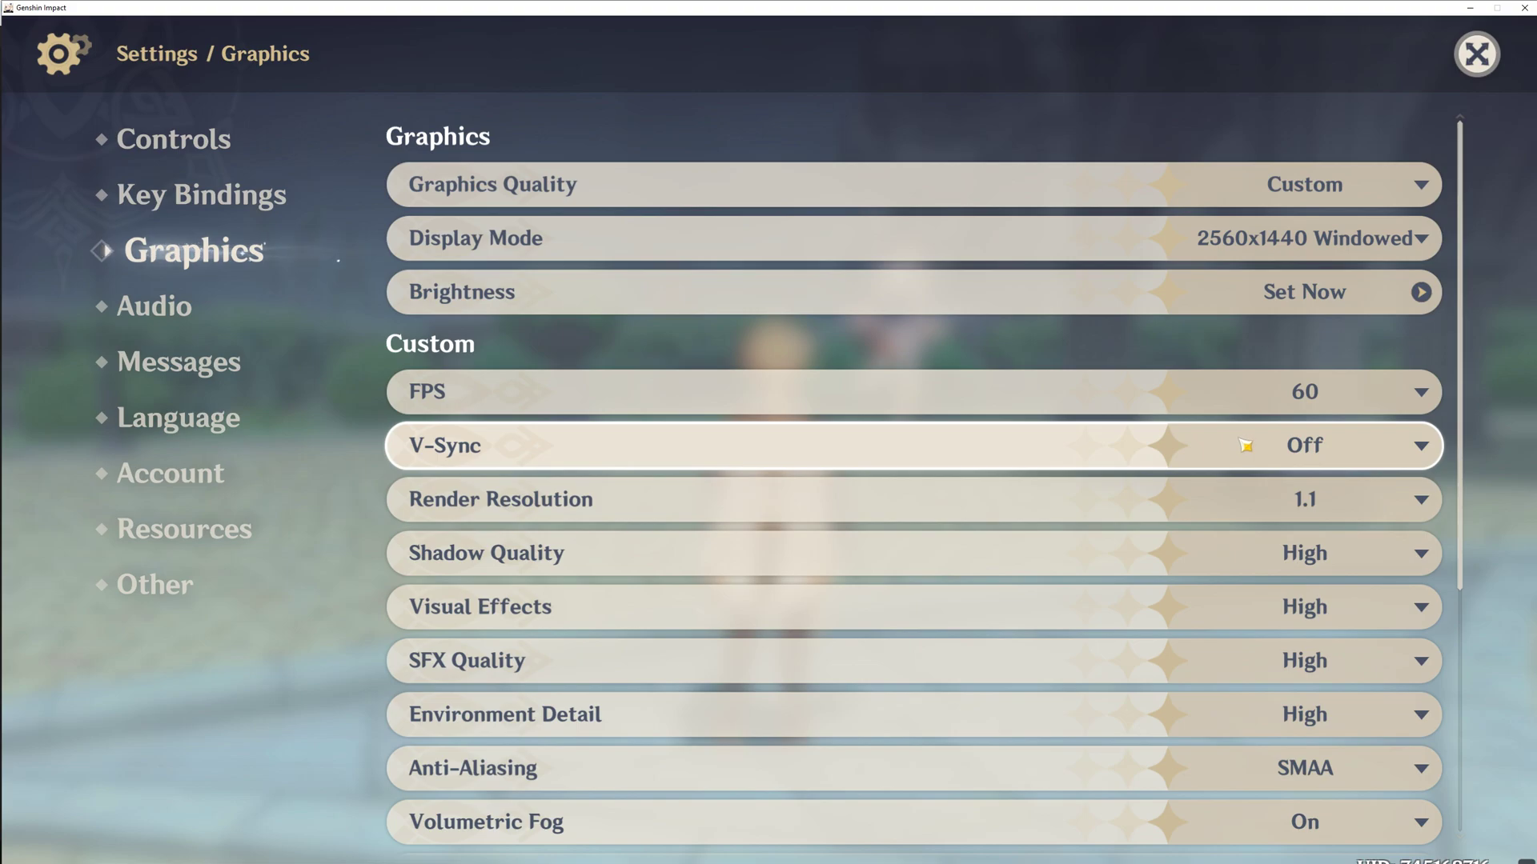
pyautogui.click(1352, 450)
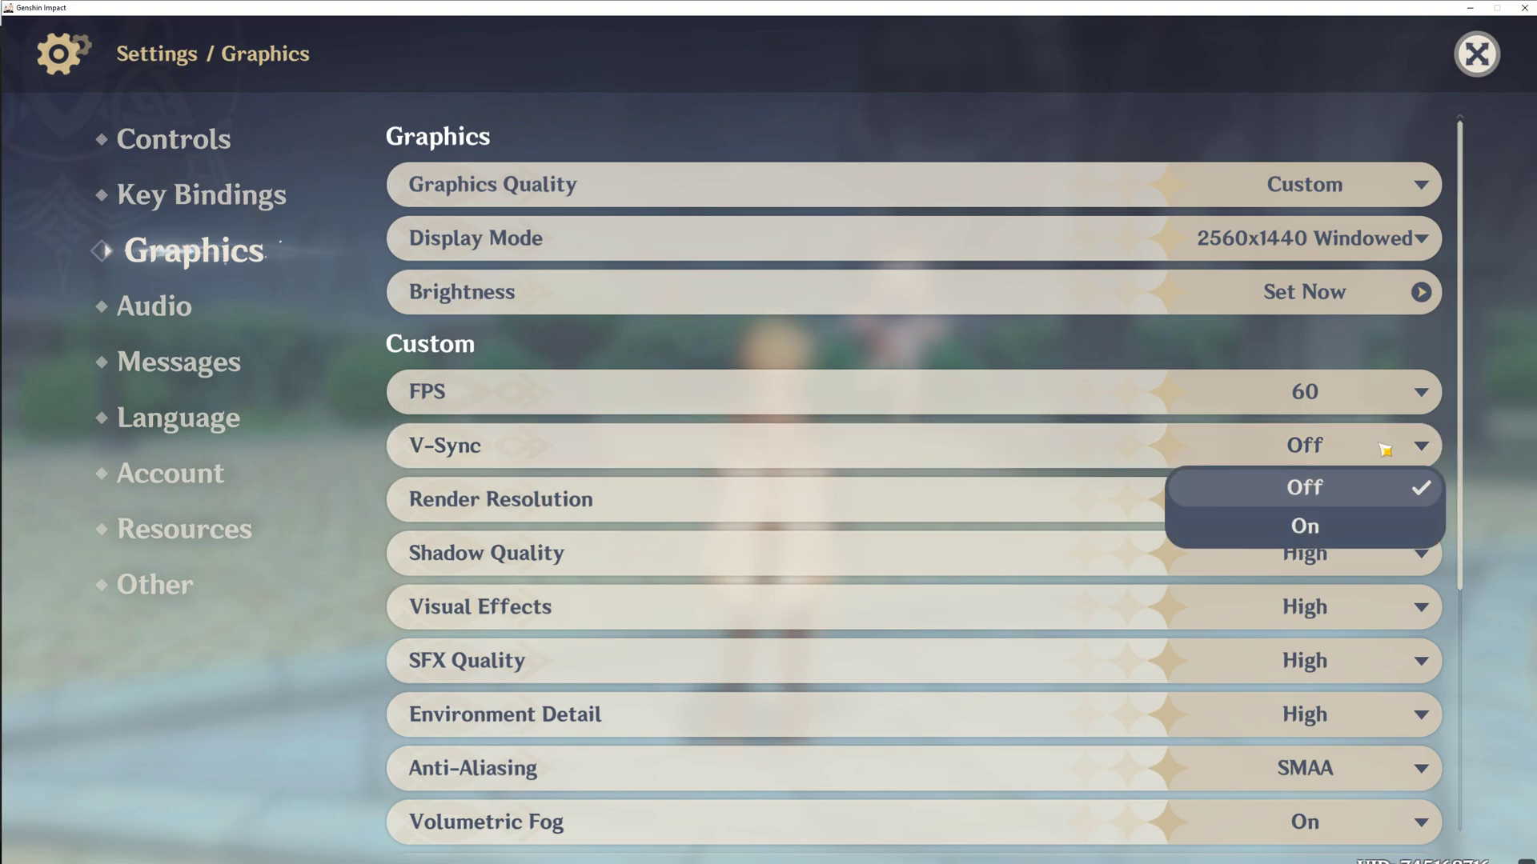
pyautogui.click(1380, 450)
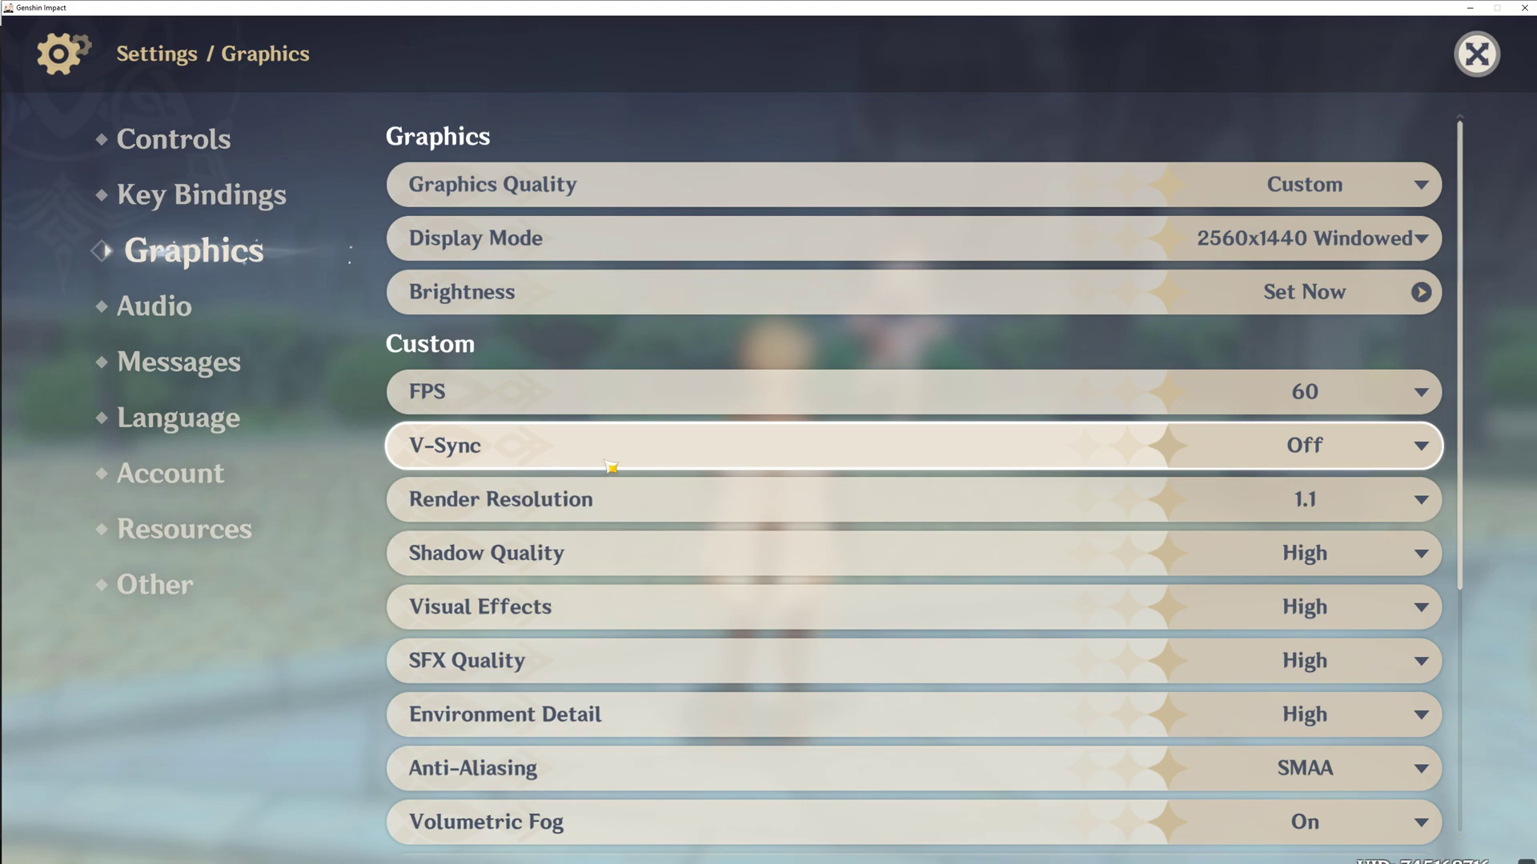
pyautogui.click(1247, 449)
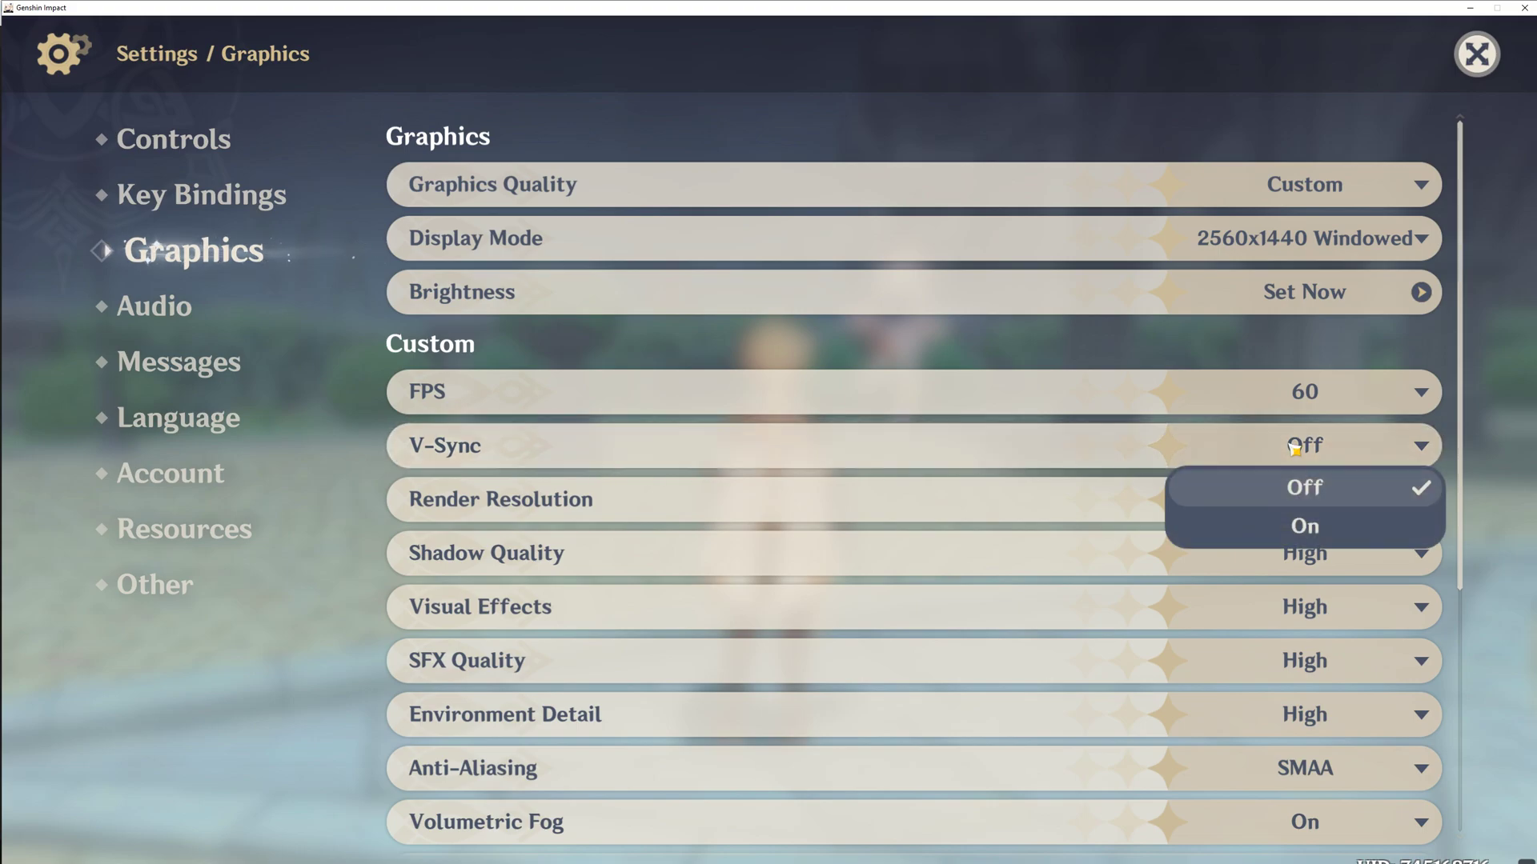
pyautogui.click(1307, 487)
pyautogui.click(1343, 397)
pyautogui.click(1305, 508)
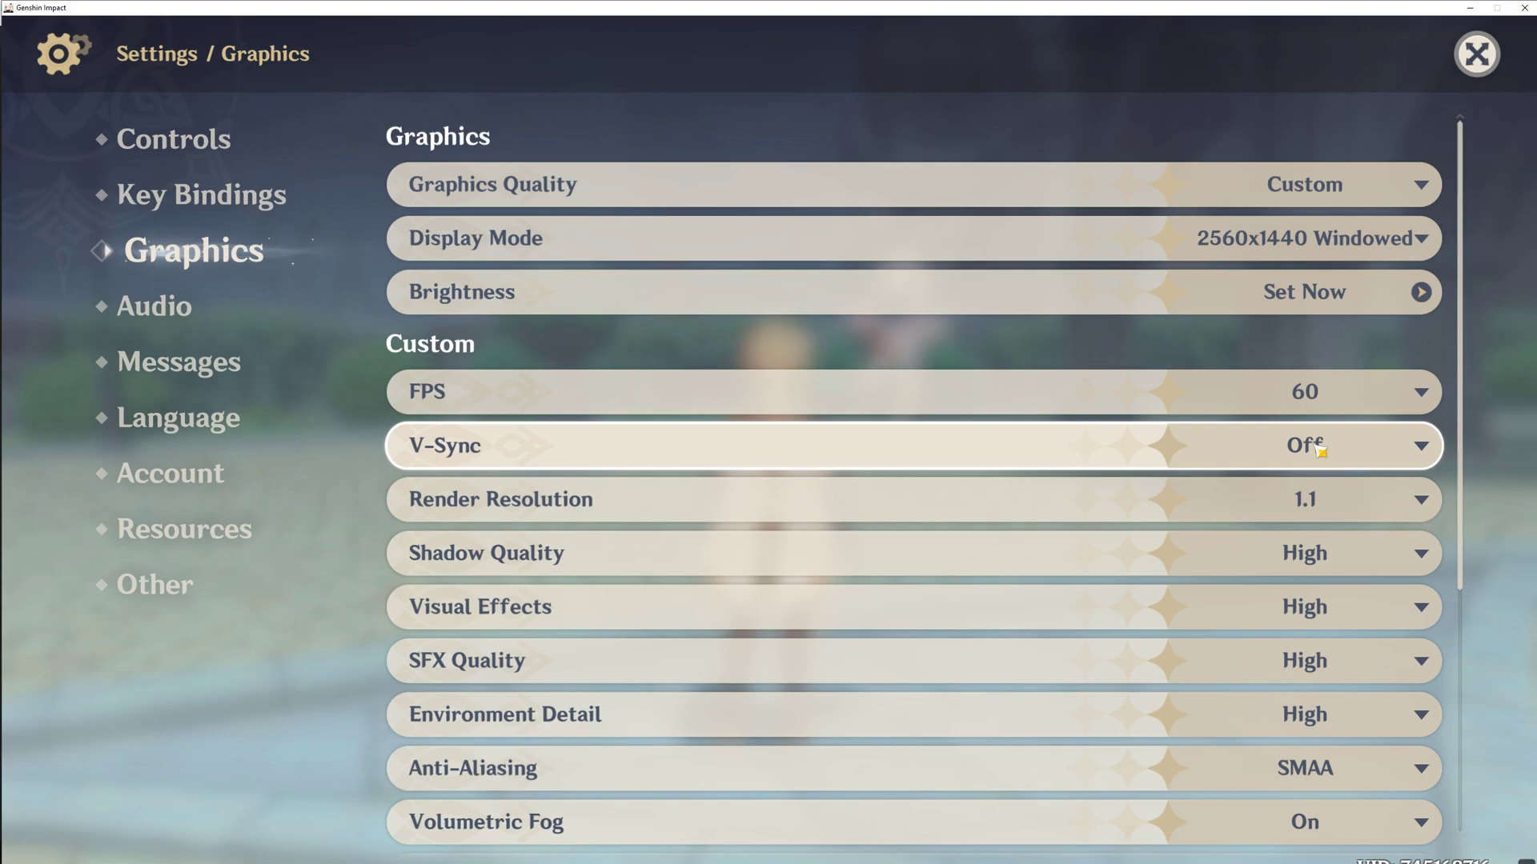
# - Try Render Resolution at 0.8, 1.0 and 1.1, settling on 1.1
pyautogui.click(1381, 502)
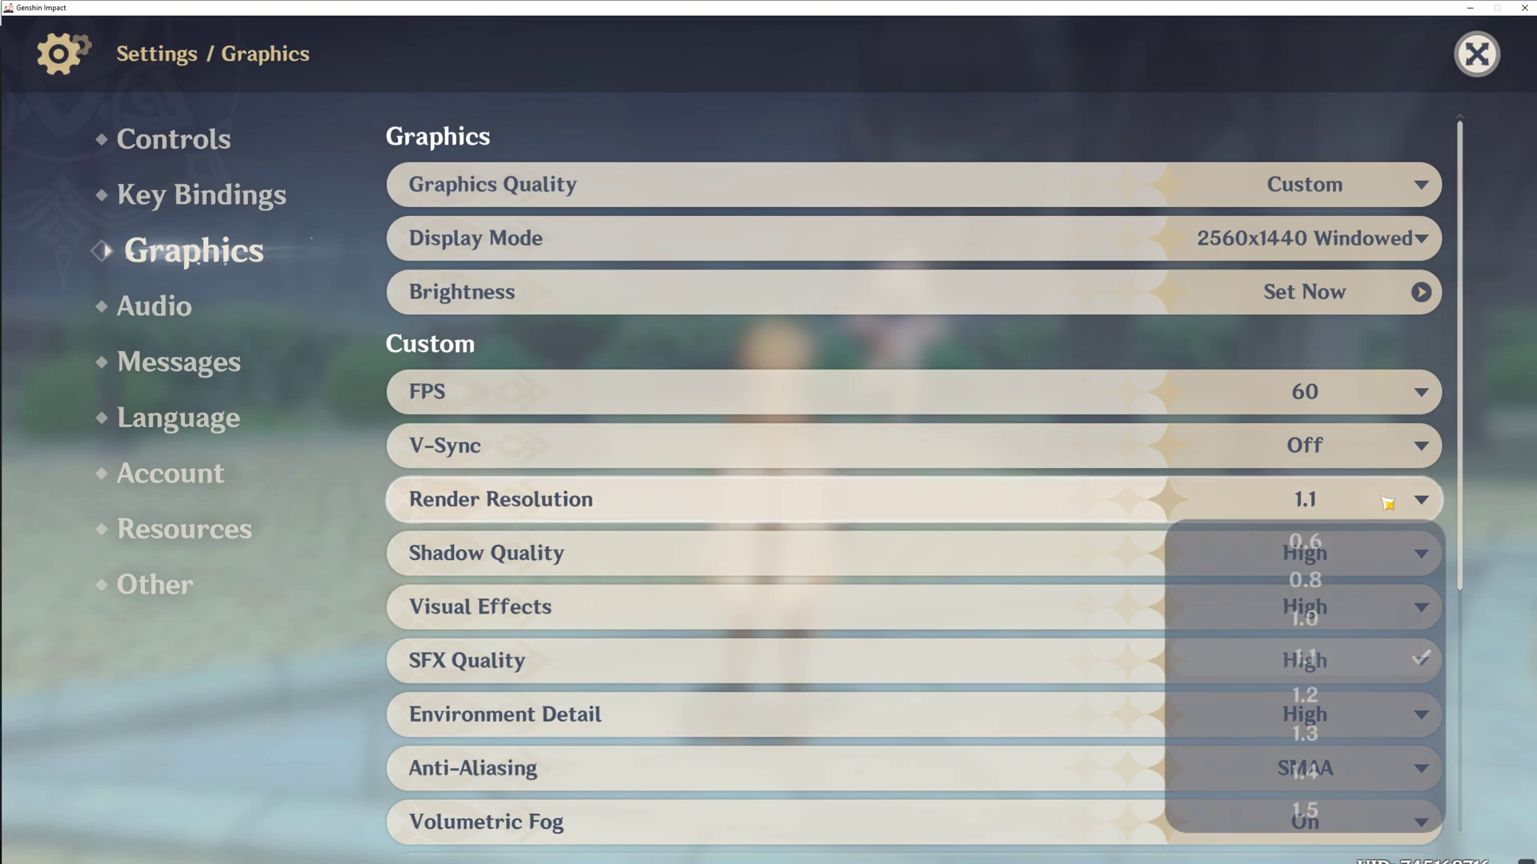
pyautogui.click(1304, 578)
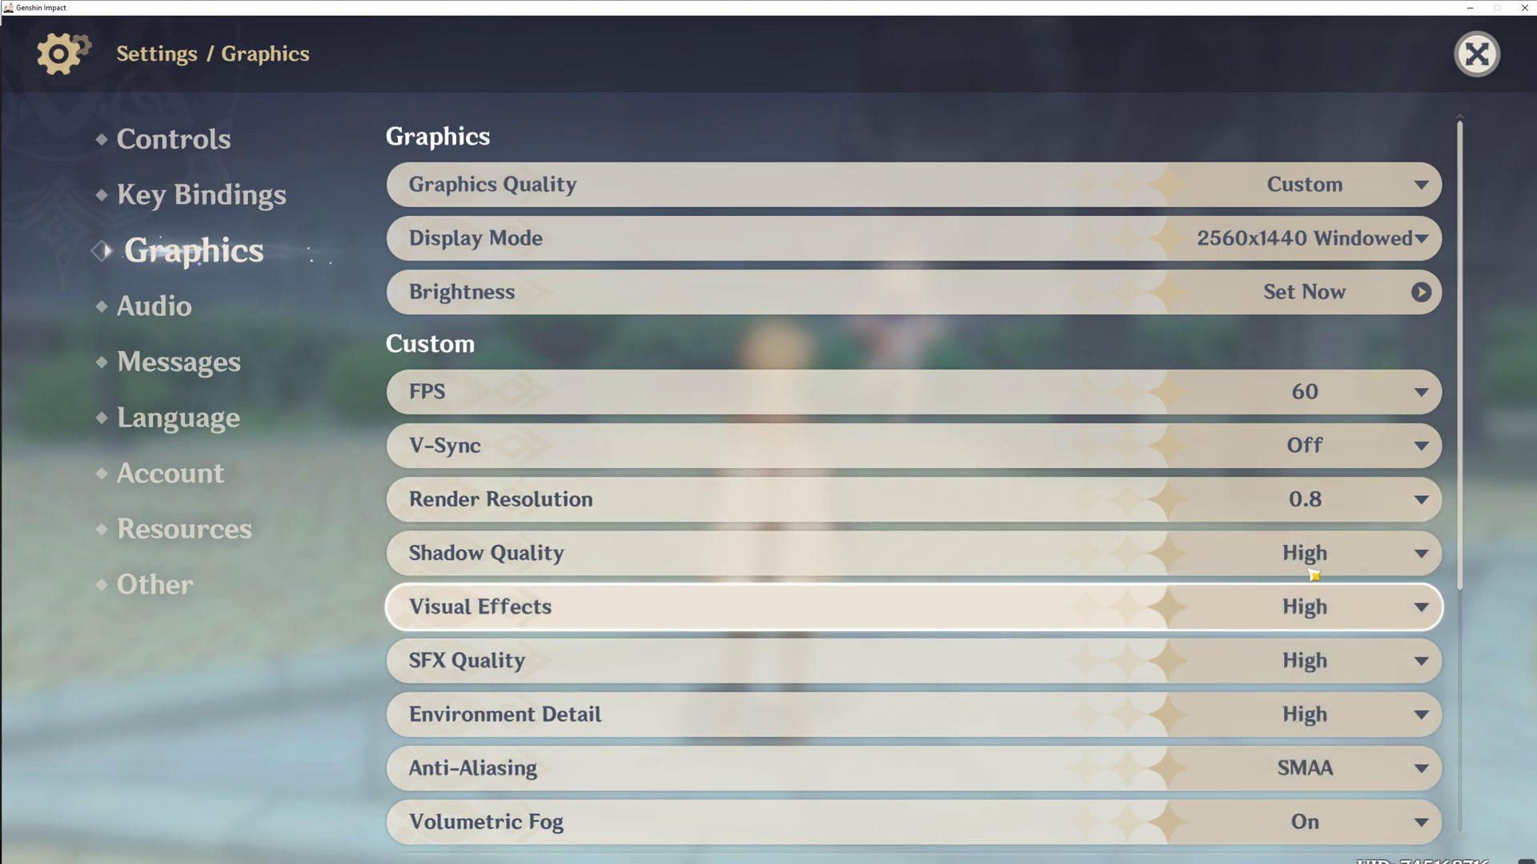
pyautogui.click(1319, 511)
pyautogui.click(1303, 618)
pyautogui.click(1345, 502)
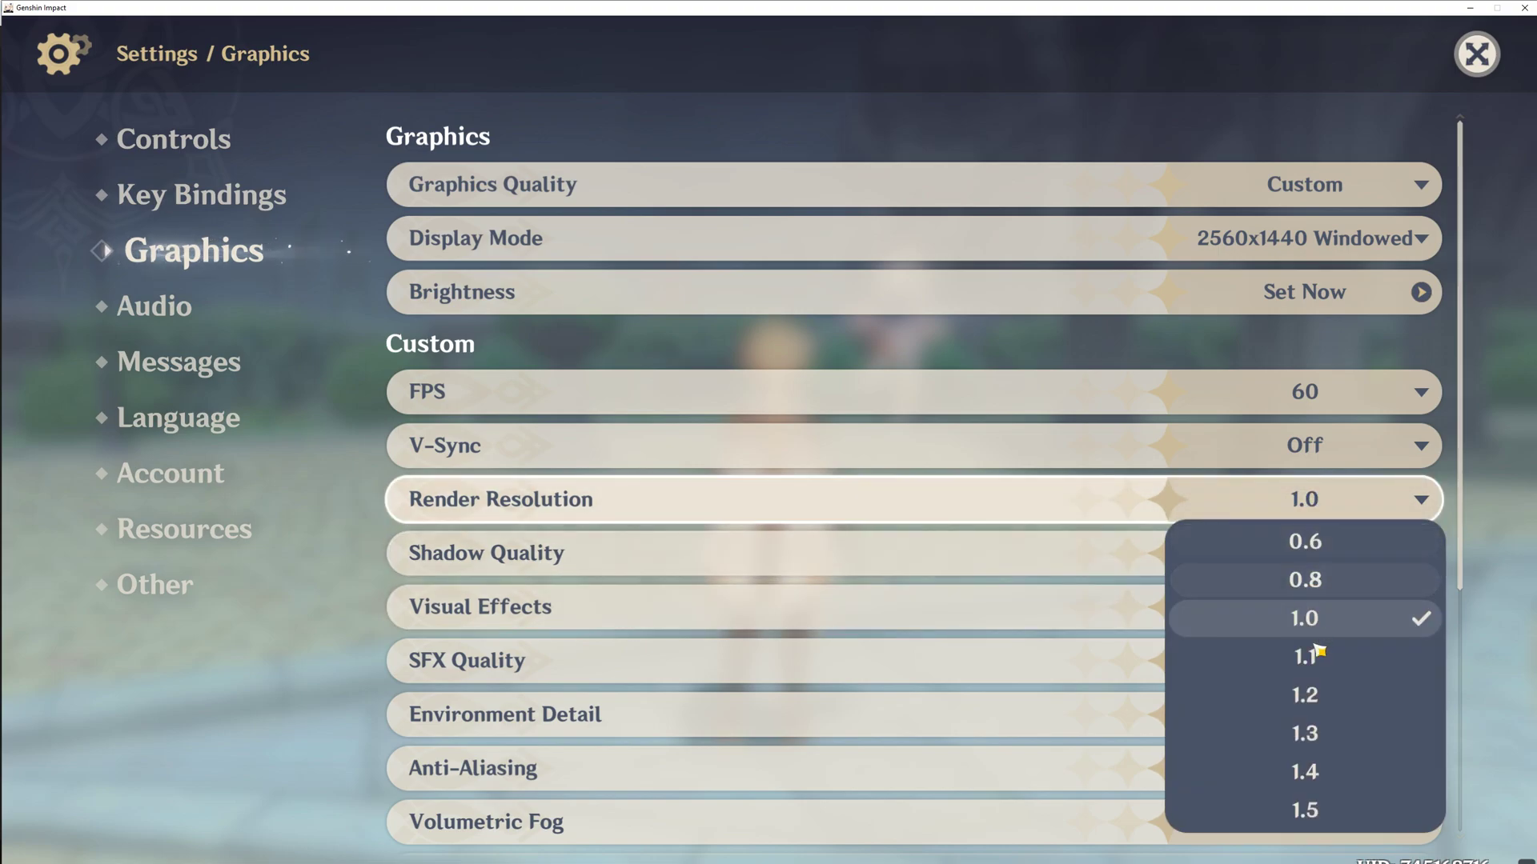
pyautogui.click(1303, 655)
pyautogui.click(1353, 502)
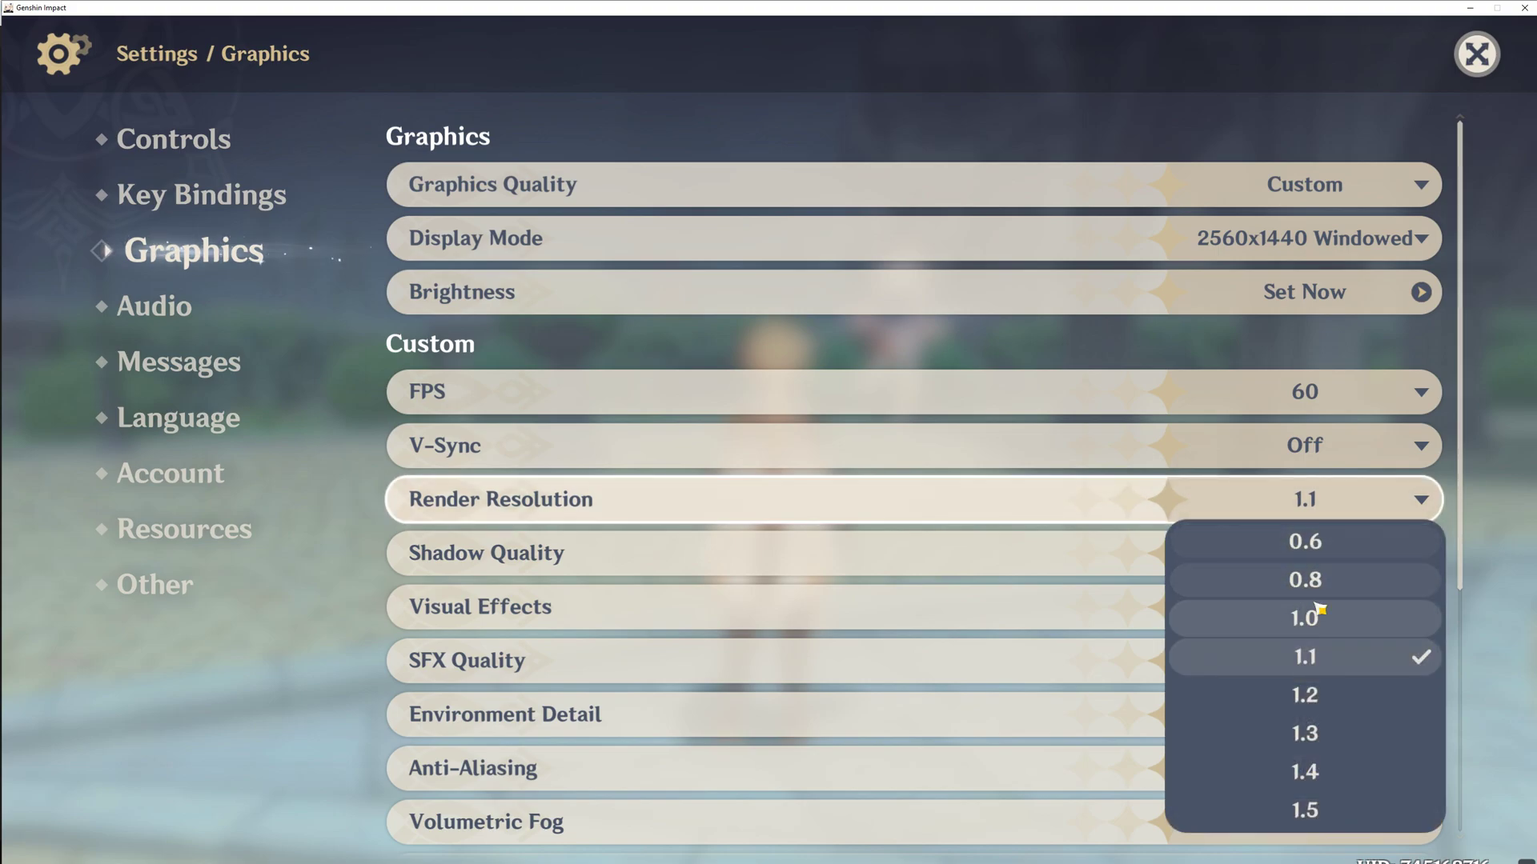
pyautogui.click(1351, 666)
# - Return Render Resolution to 1.1 after retrying 0.8, and set Shadow Quality to Low
pyautogui.click(1348, 503)
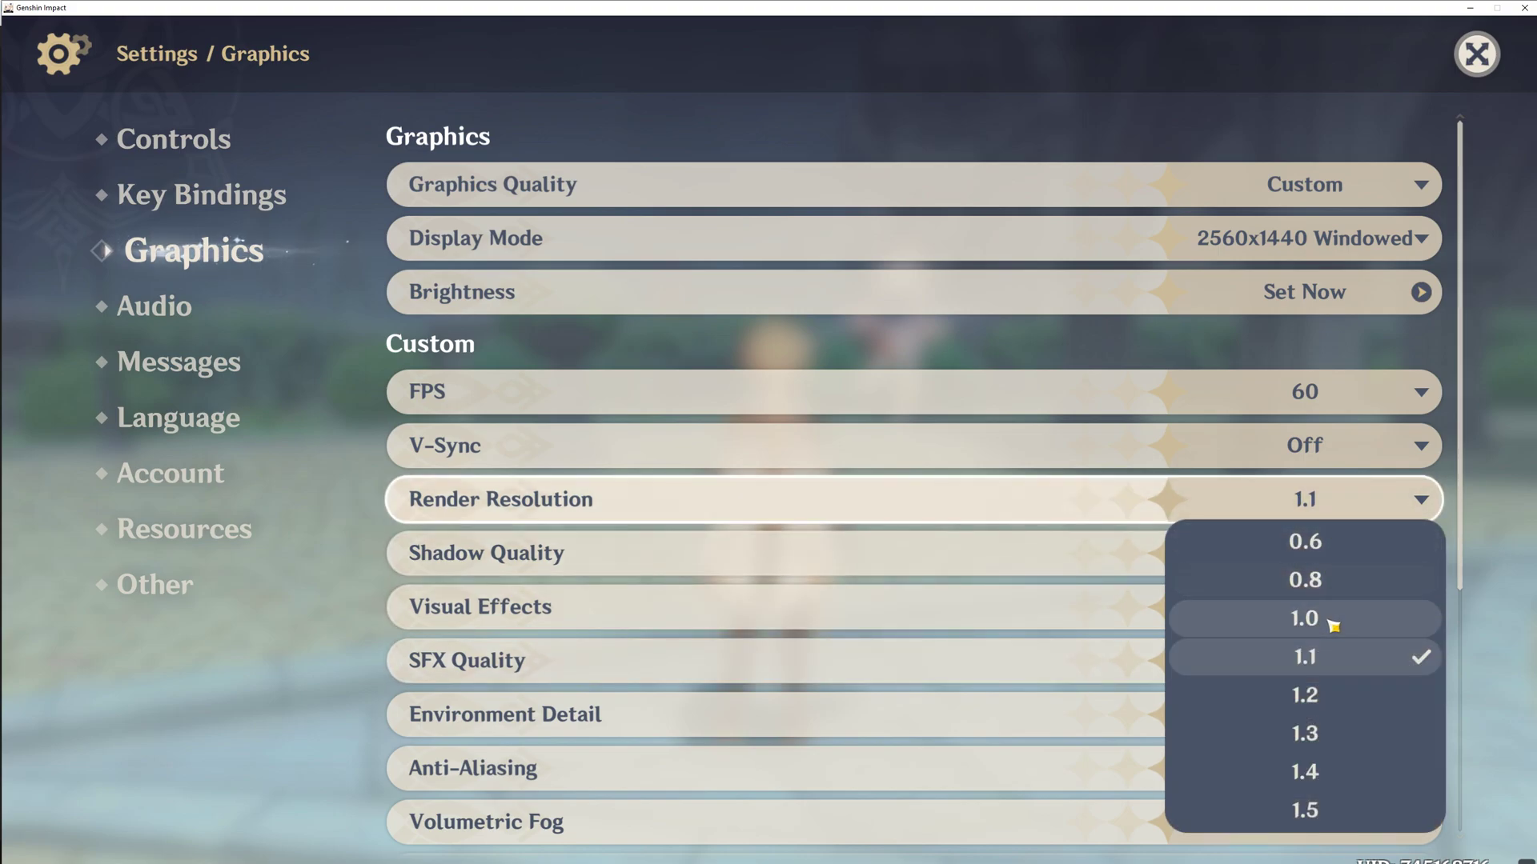
pyautogui.click(1345, 581)
pyautogui.click(1342, 501)
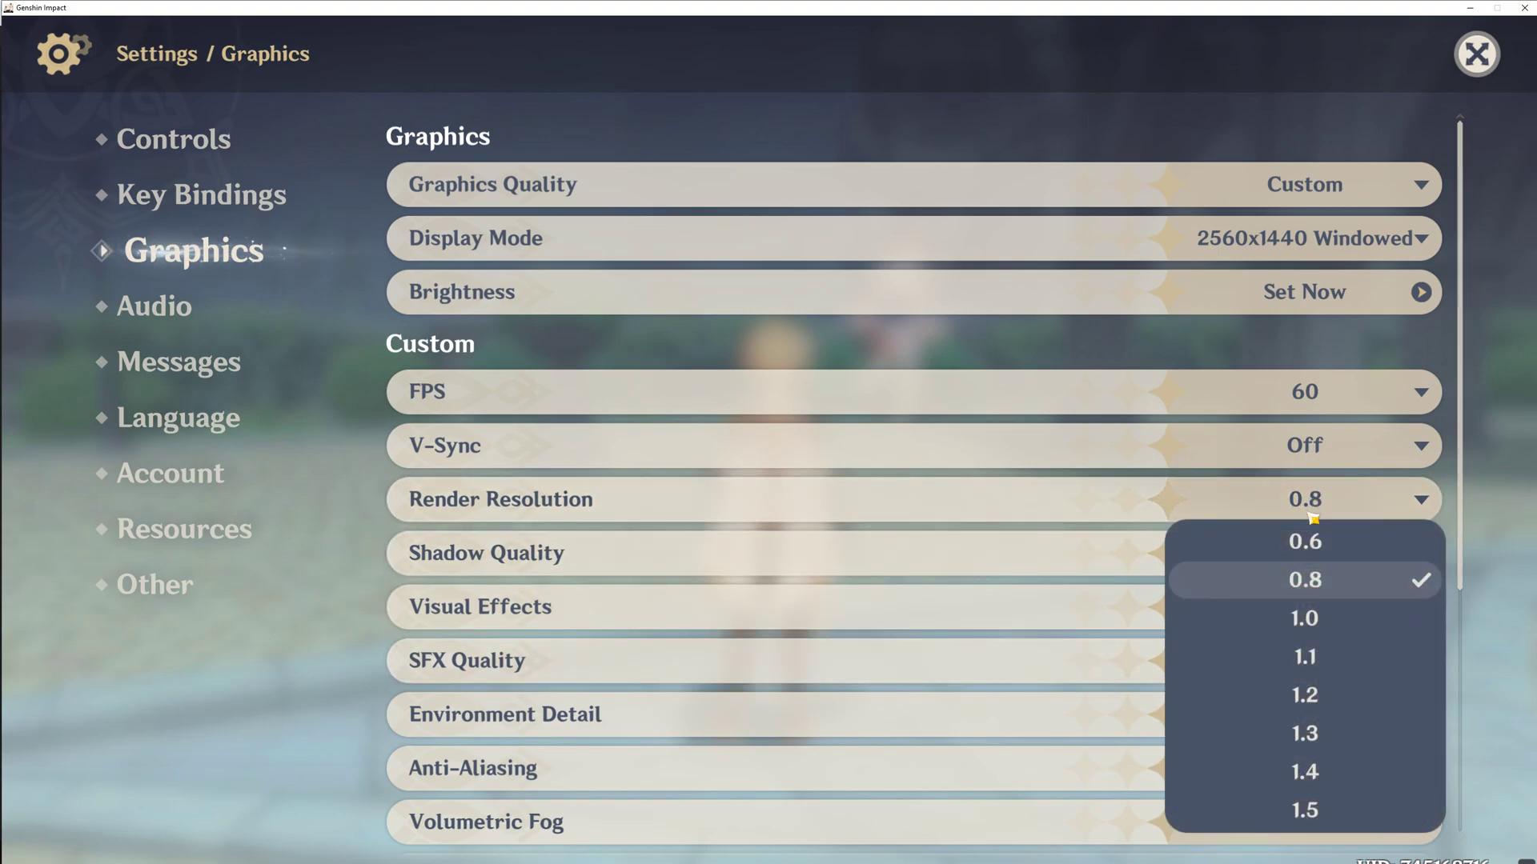
pyautogui.click(1322, 655)
pyautogui.click(1330, 558)
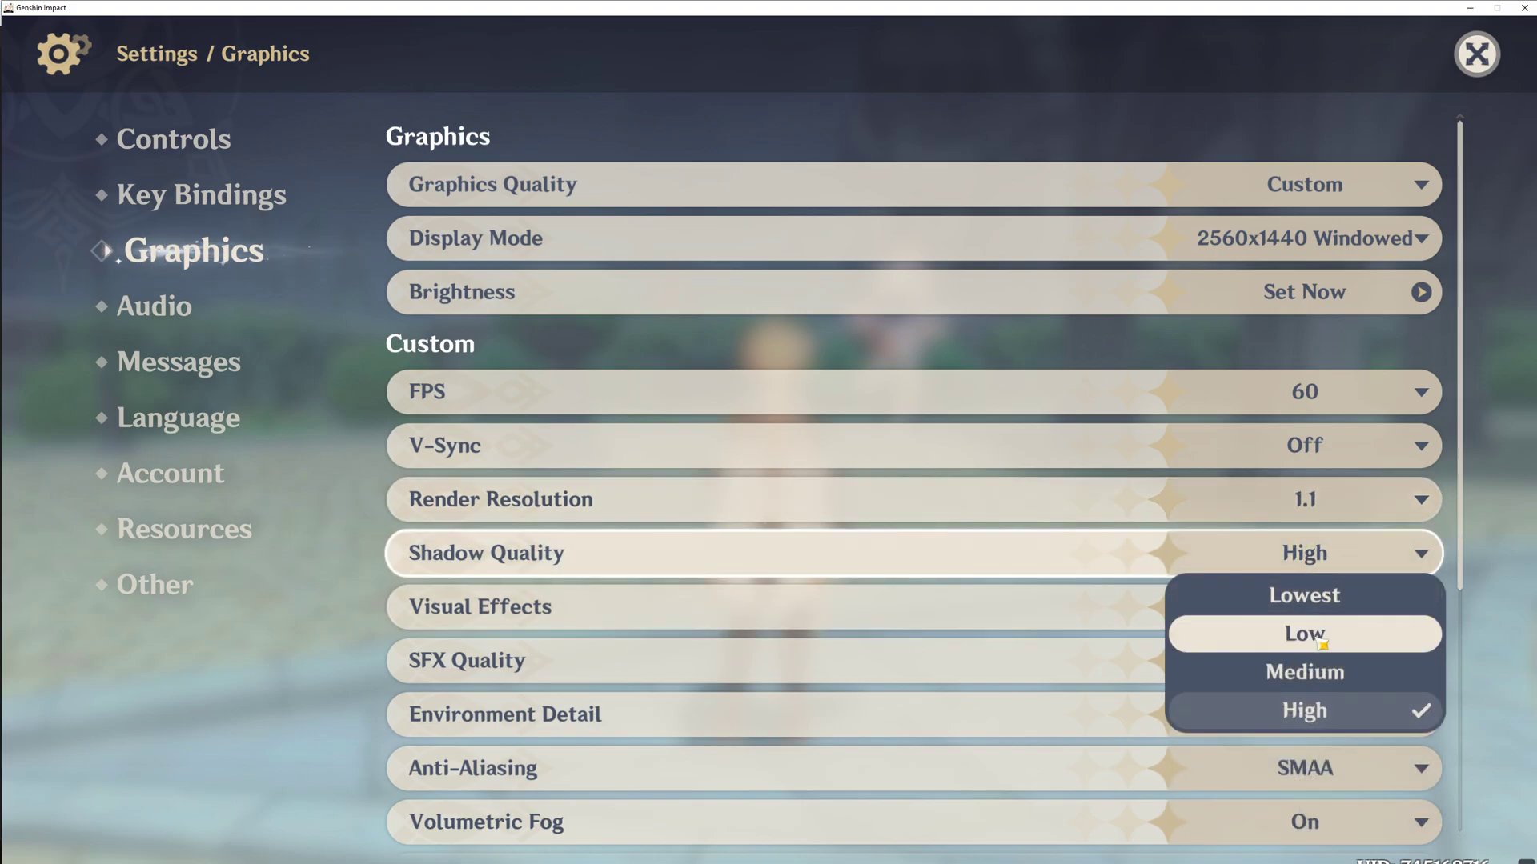
pyautogui.click(1305, 635)
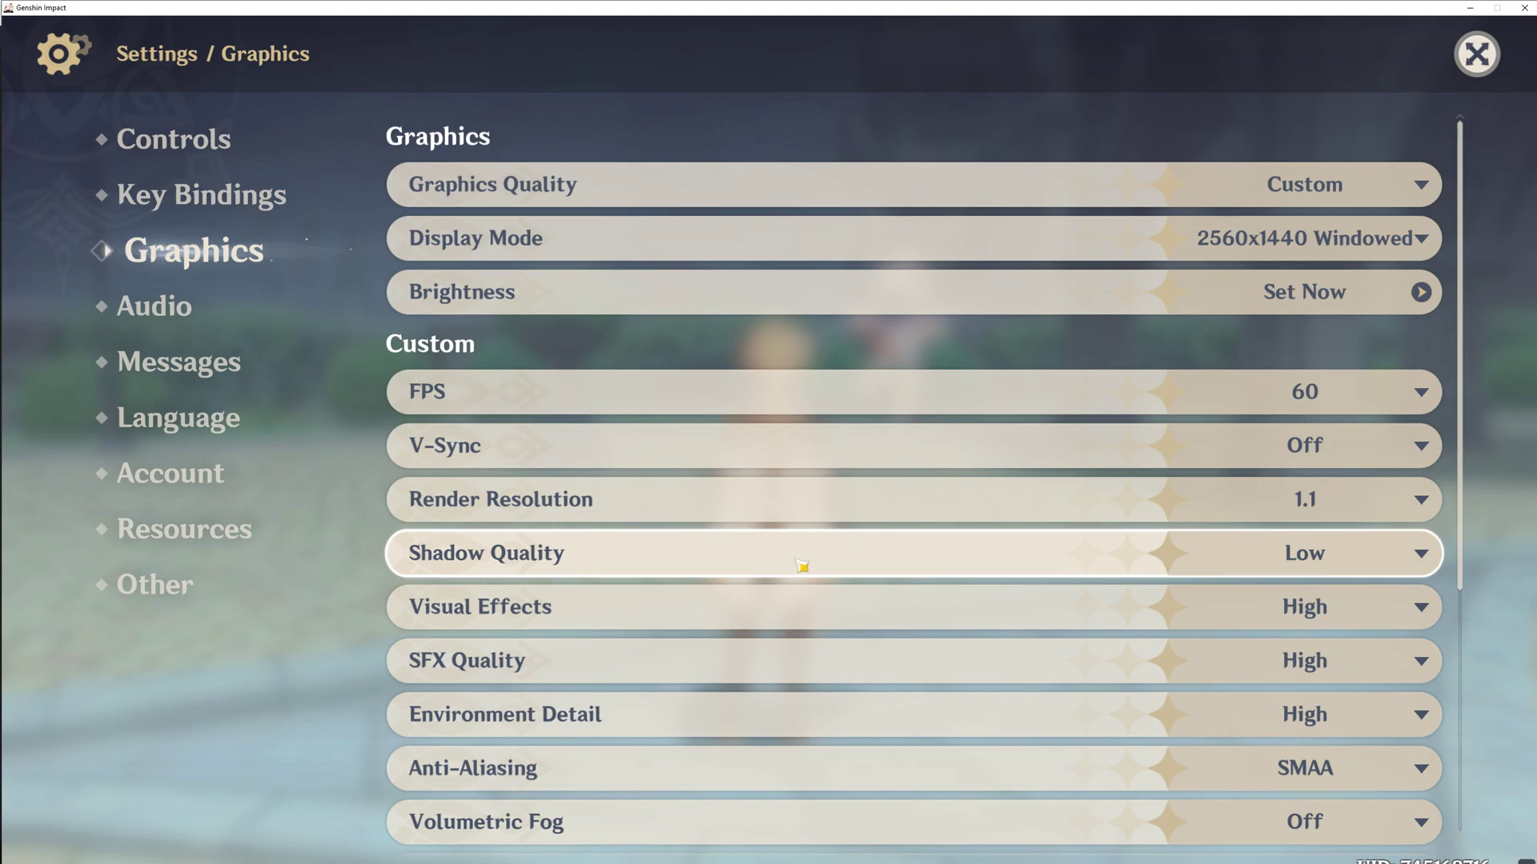
# - Set Visual Effects to Medium after briefly trying Low
pyautogui.scroll(-2, 1273, 554)
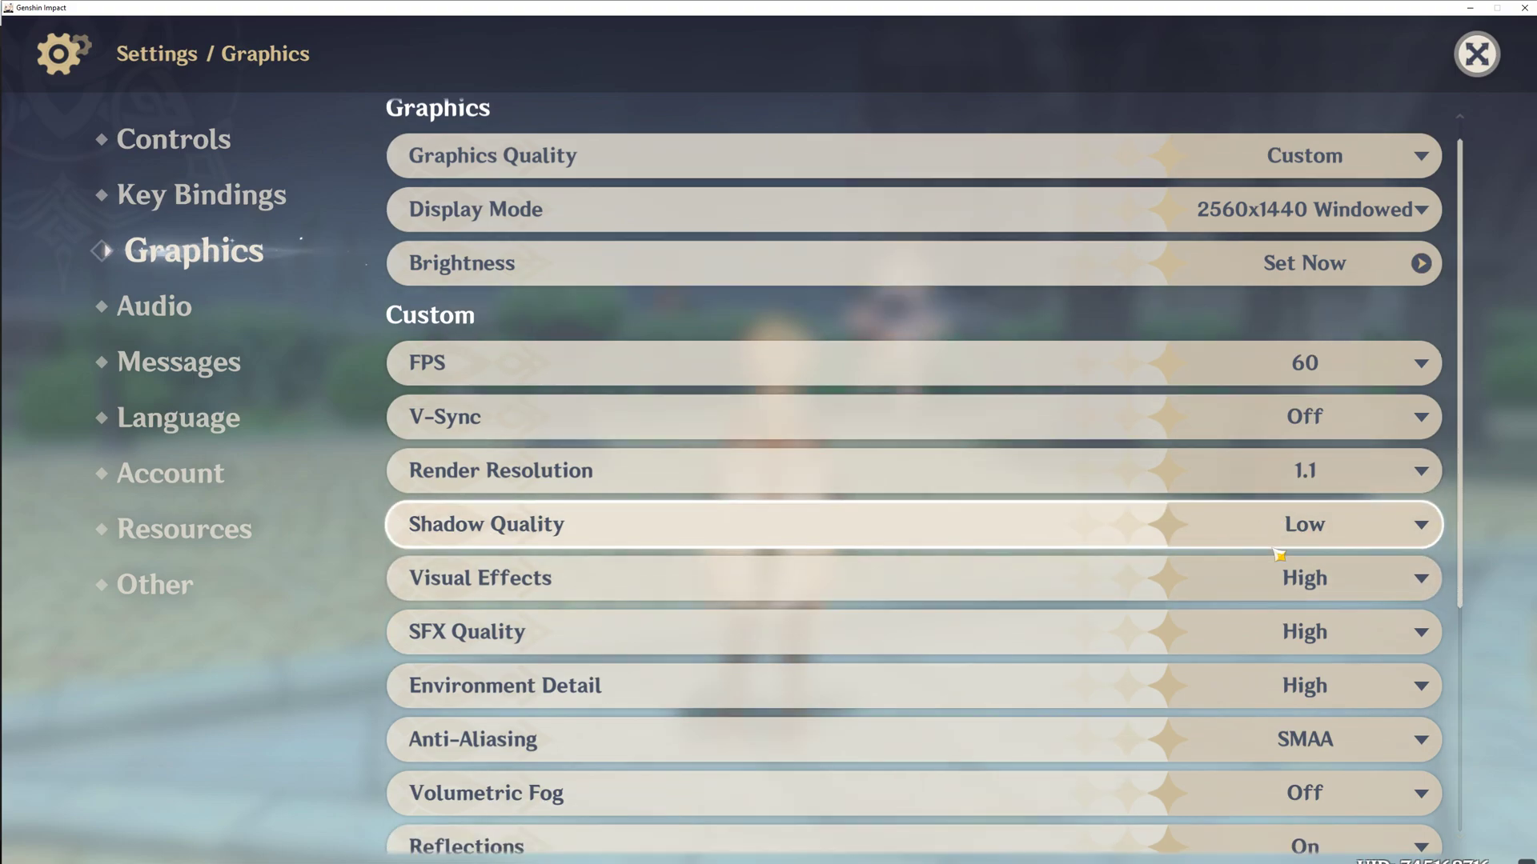
pyautogui.scroll(-3, 1237, 496)
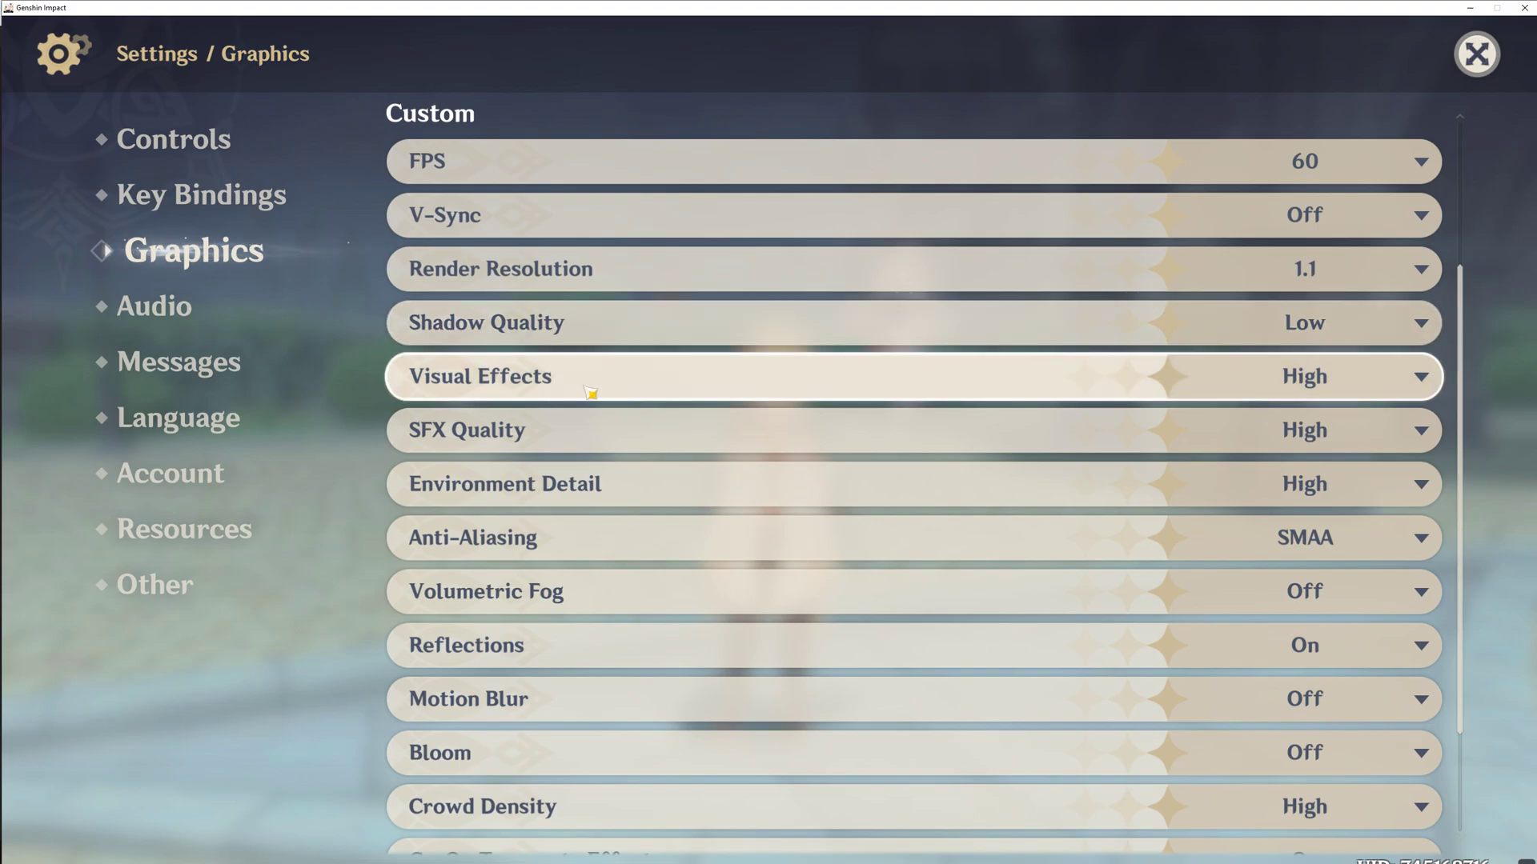
pyautogui.click(1324, 386)
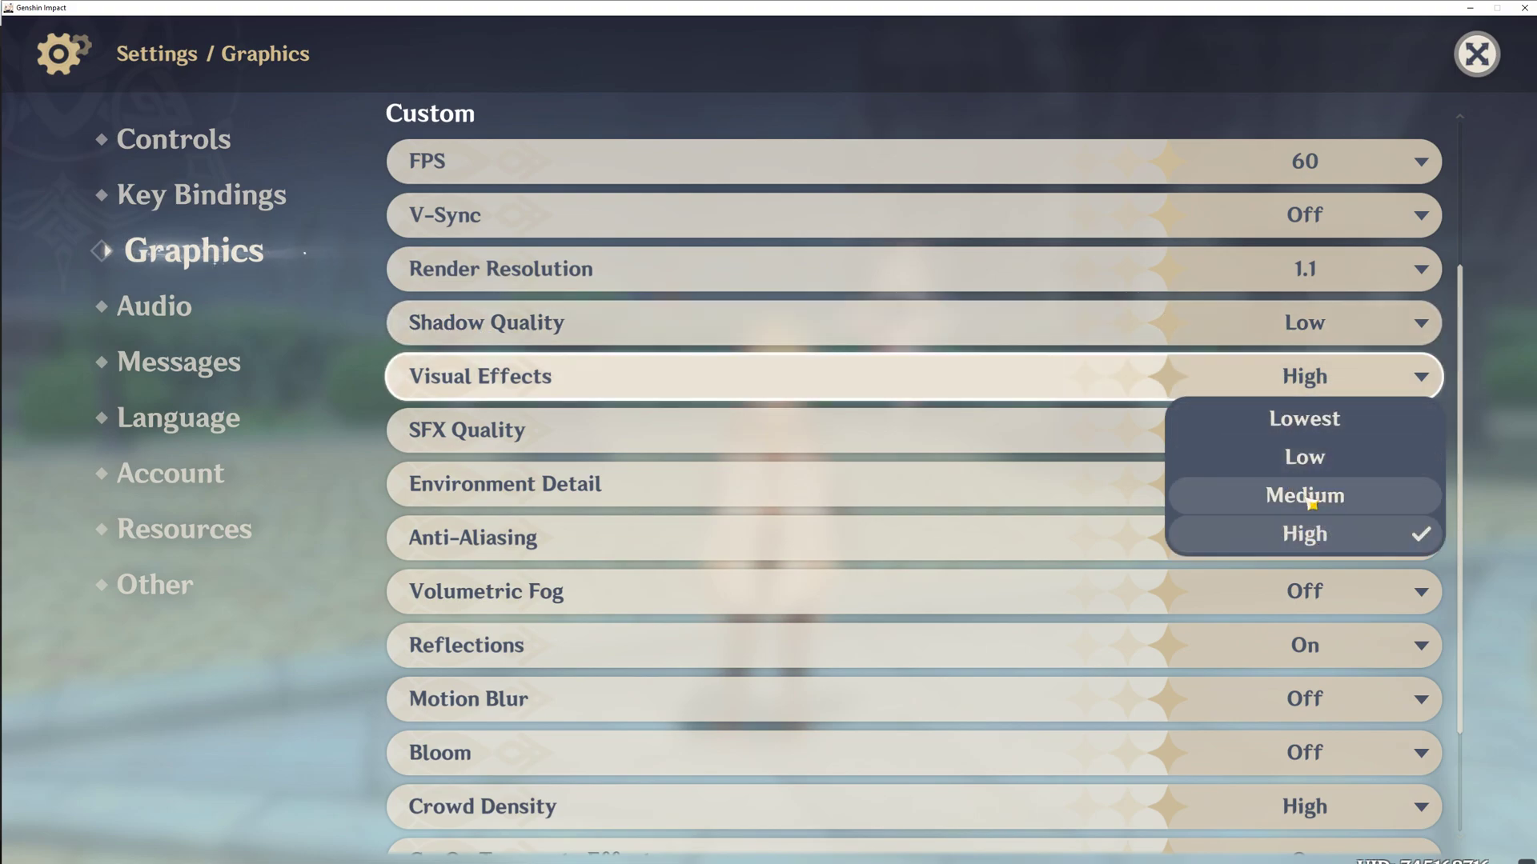
pyautogui.click(1229, 494)
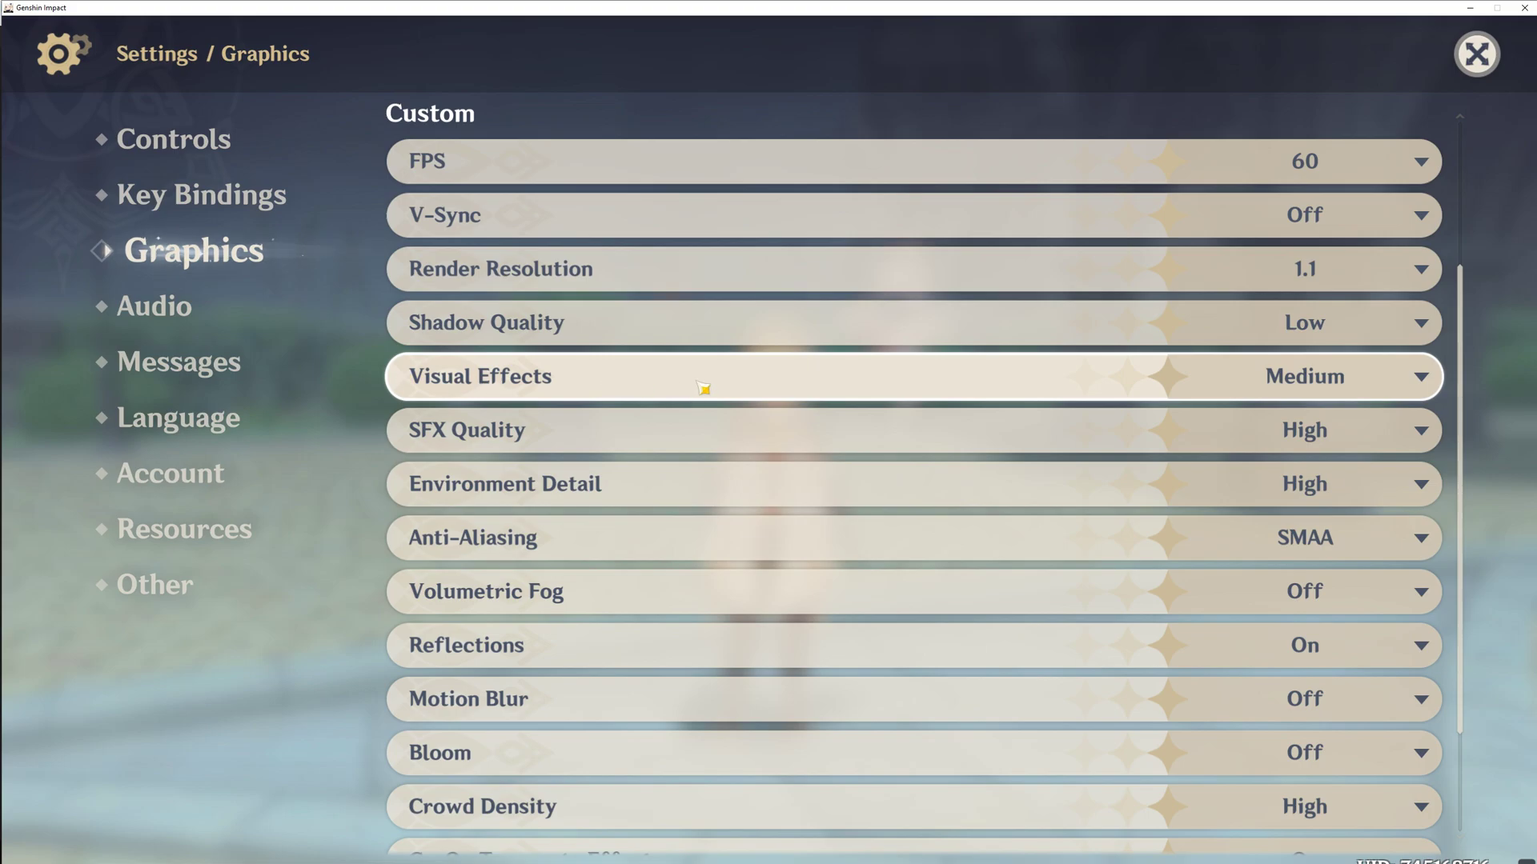
pyautogui.click(1338, 399)
pyautogui.click(1303, 453)
pyautogui.click(1313, 381)
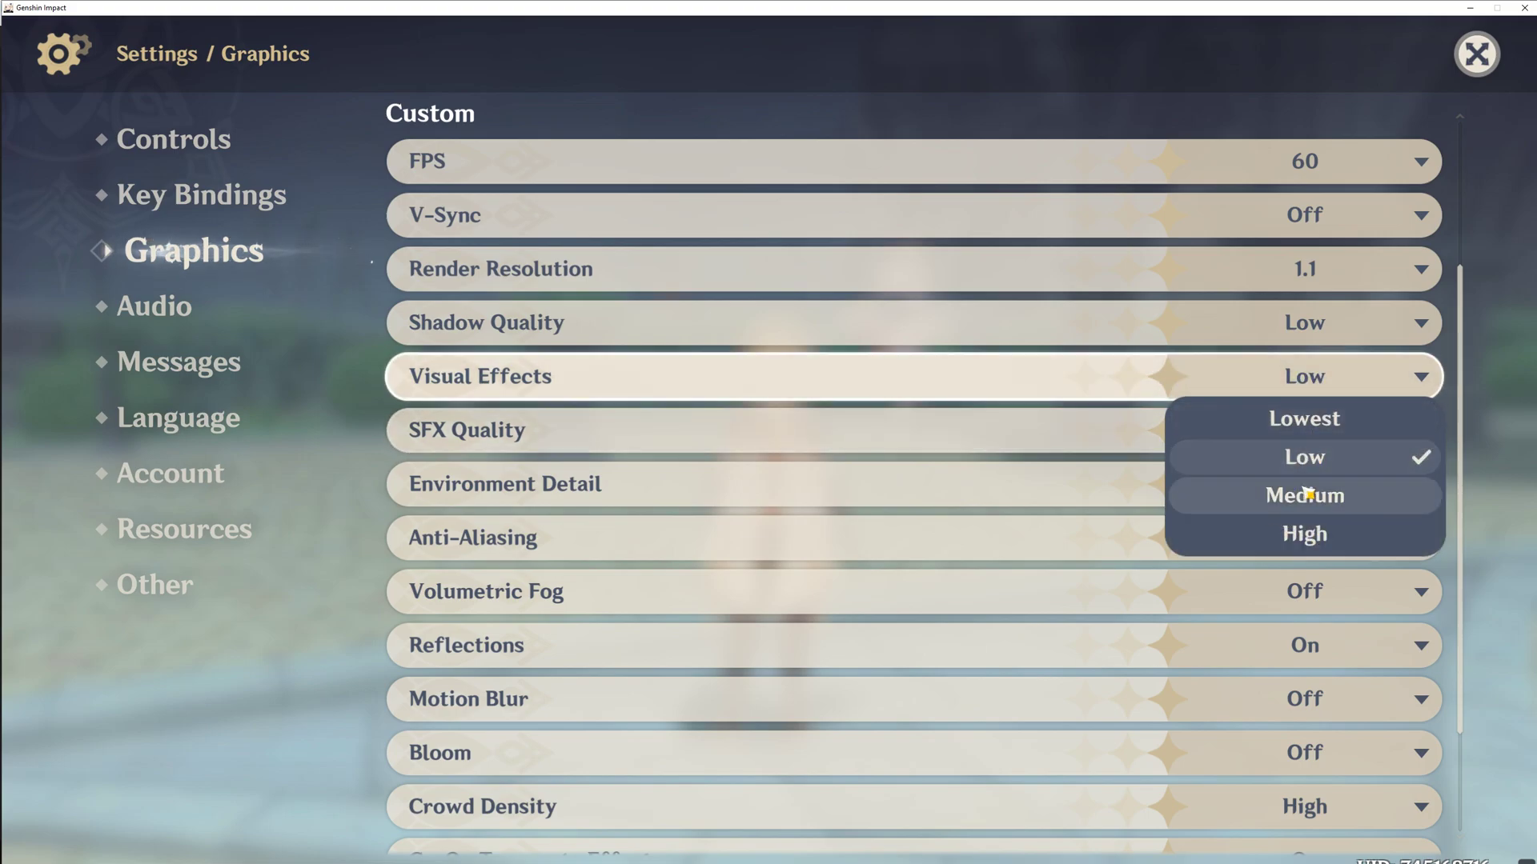
pyautogui.click(1306, 495)
# - Lower SFX Quality to Low and Environment Detail to Medium
pyautogui.click(1323, 446)
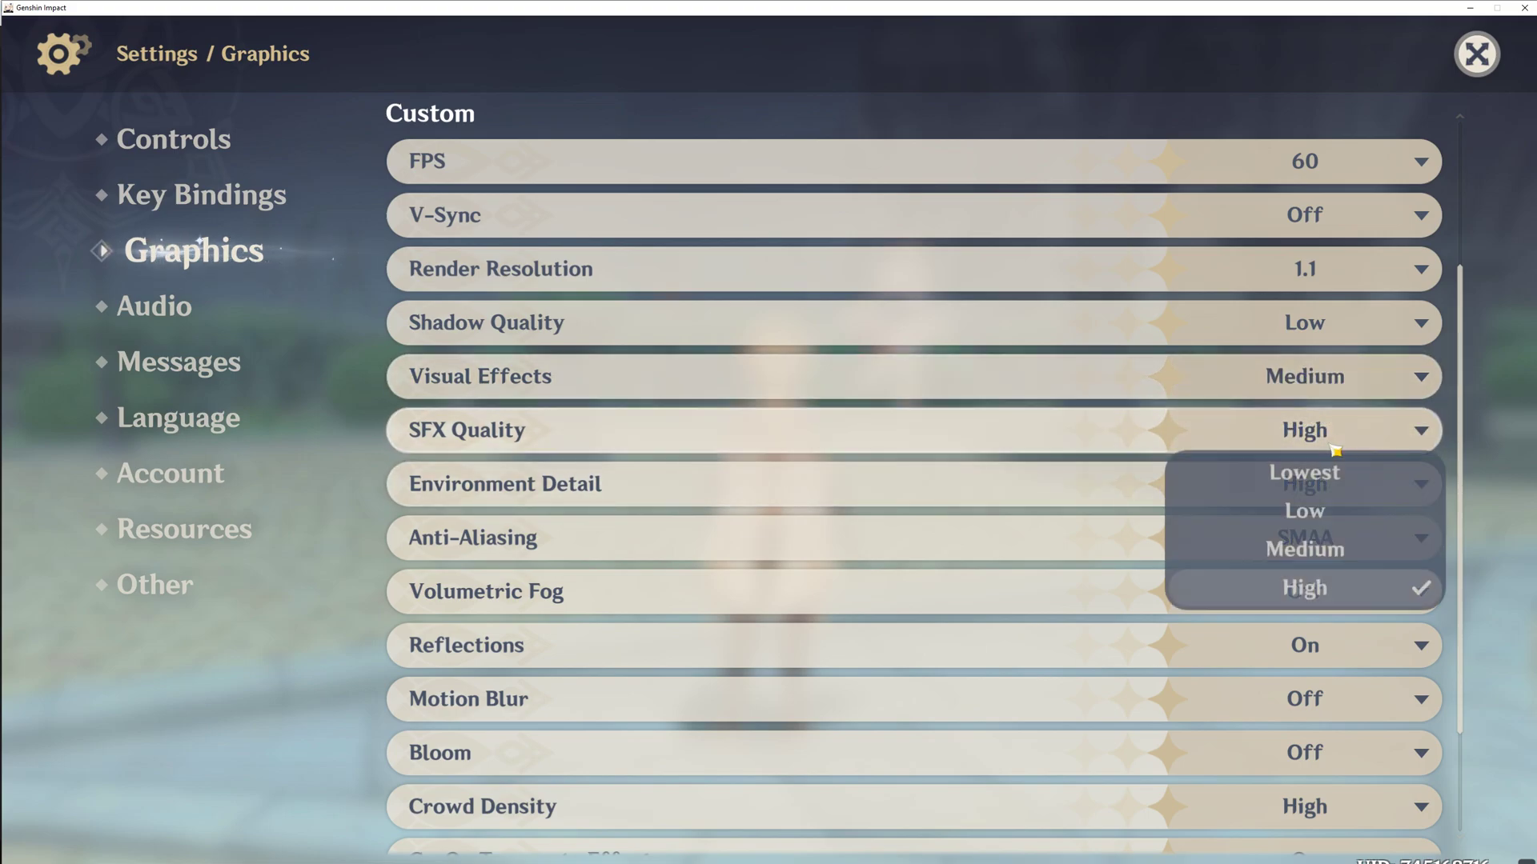
pyautogui.click(1320, 513)
pyautogui.click(1265, 490)
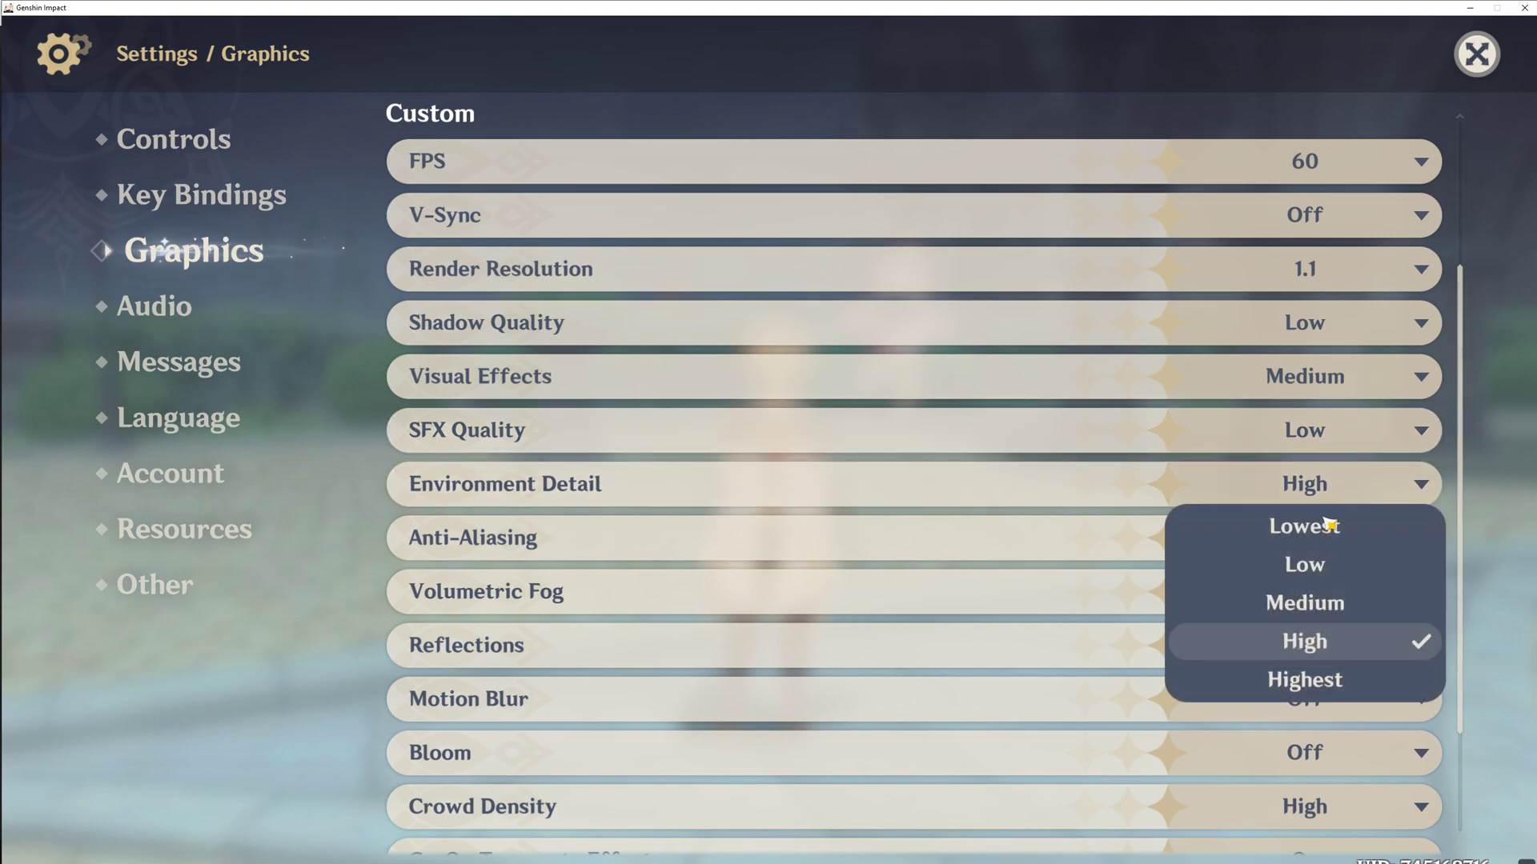
pyautogui.click(1321, 613)
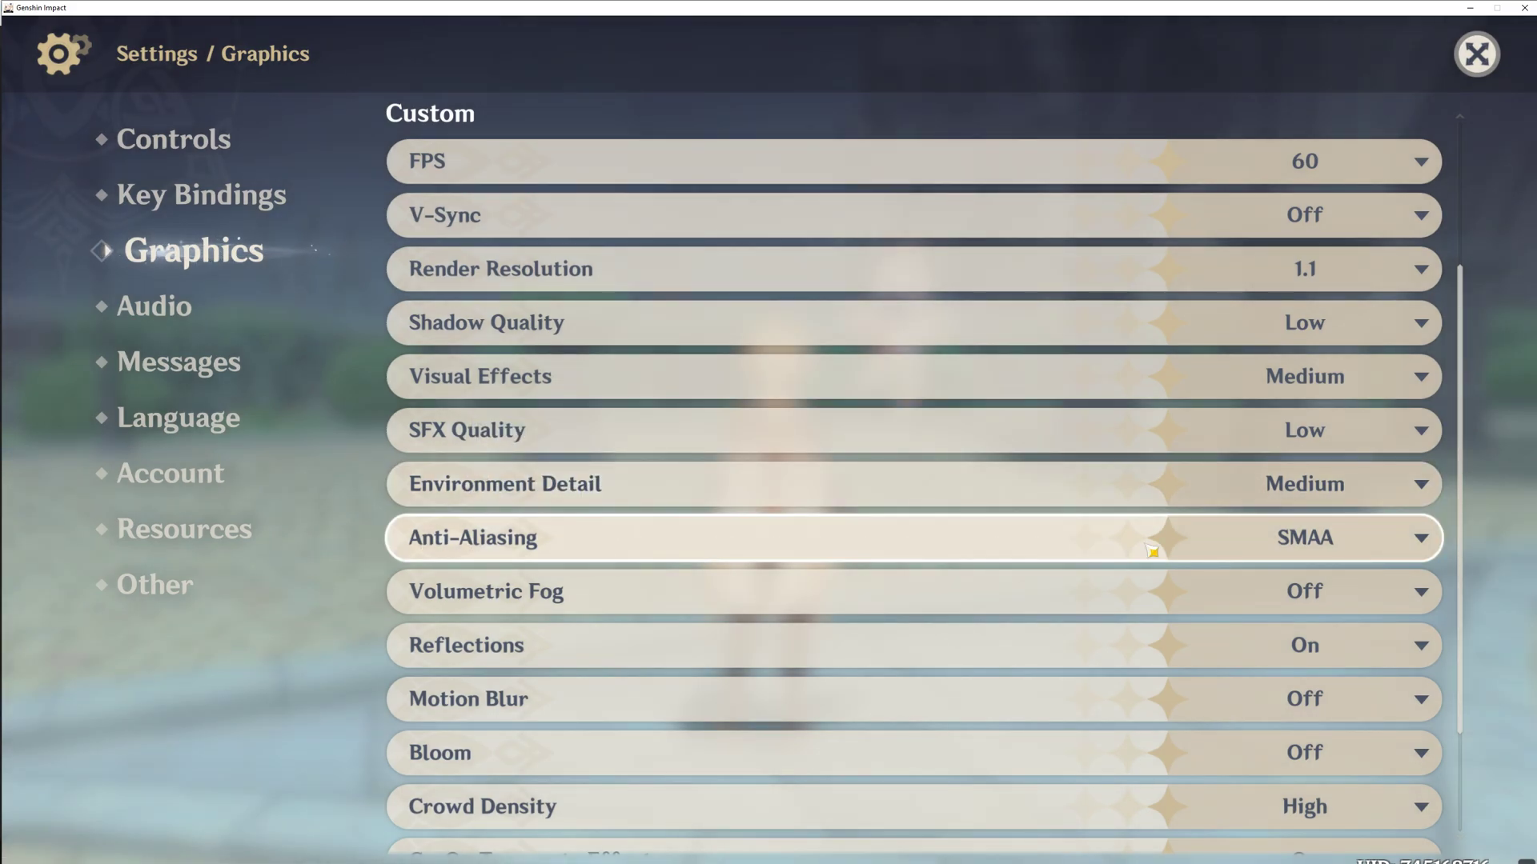
# - Turn Anti-Aliasing and Reflections Off, leaving Volumetric Fog Off
pyautogui.click(1409, 544)
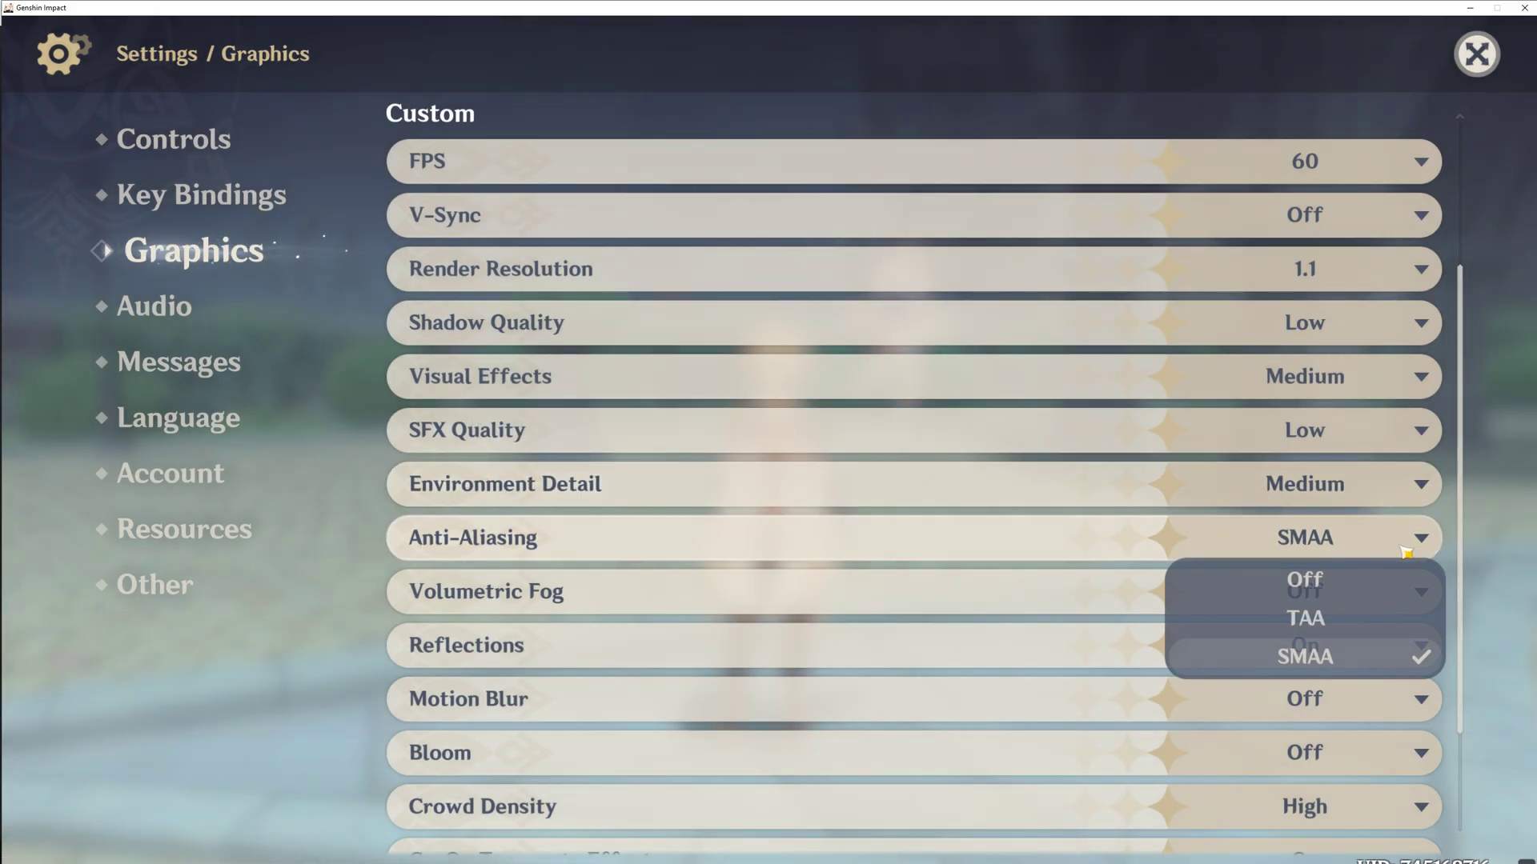
pyautogui.click(1407, 548)
pyautogui.click(1406, 548)
pyautogui.click(1403, 580)
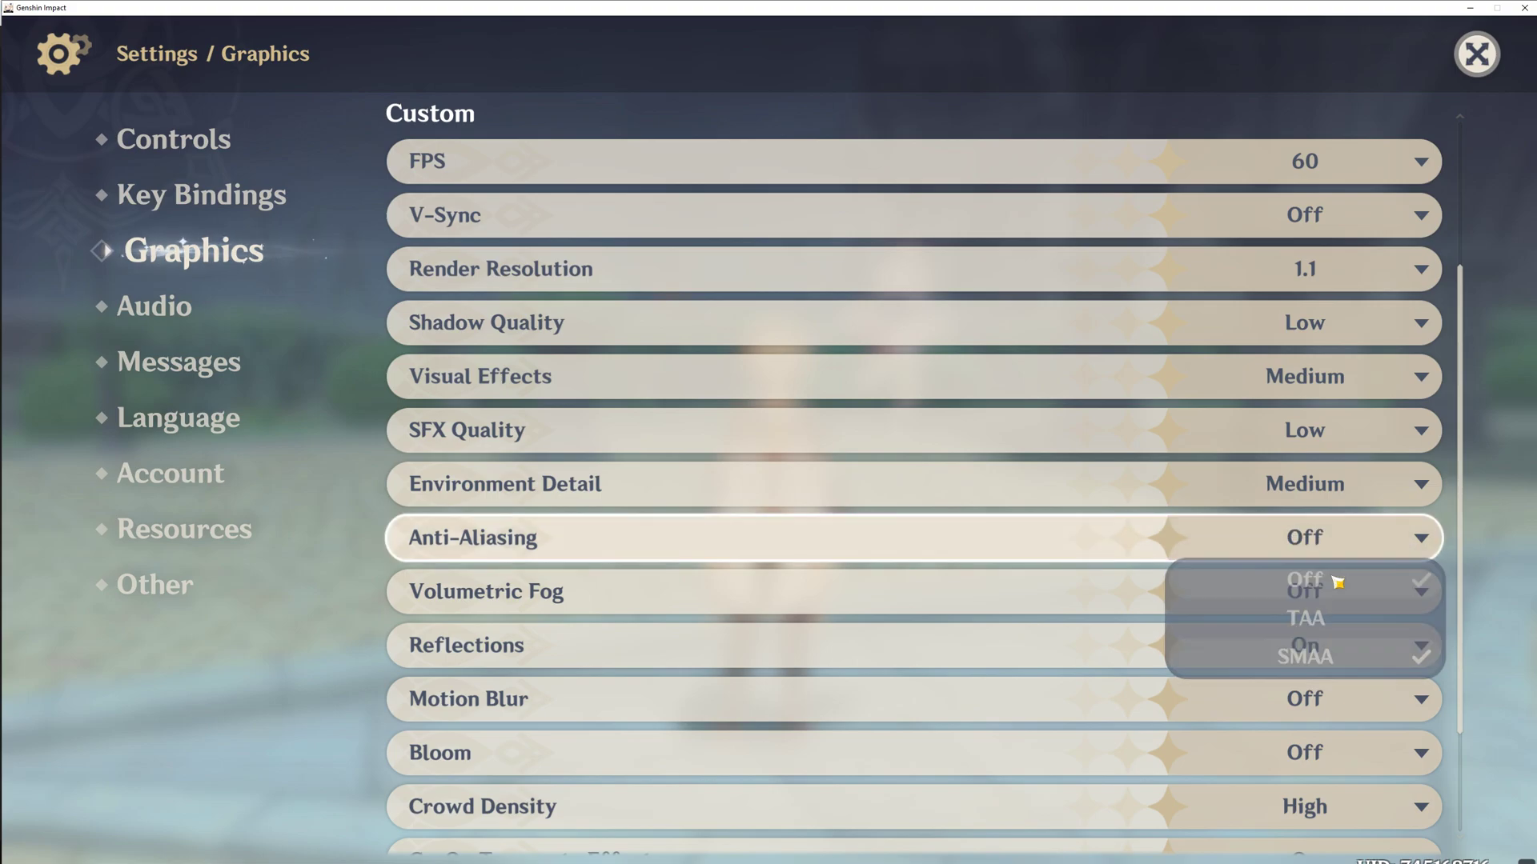
pyautogui.click(1300, 619)
pyautogui.click(1301, 633)
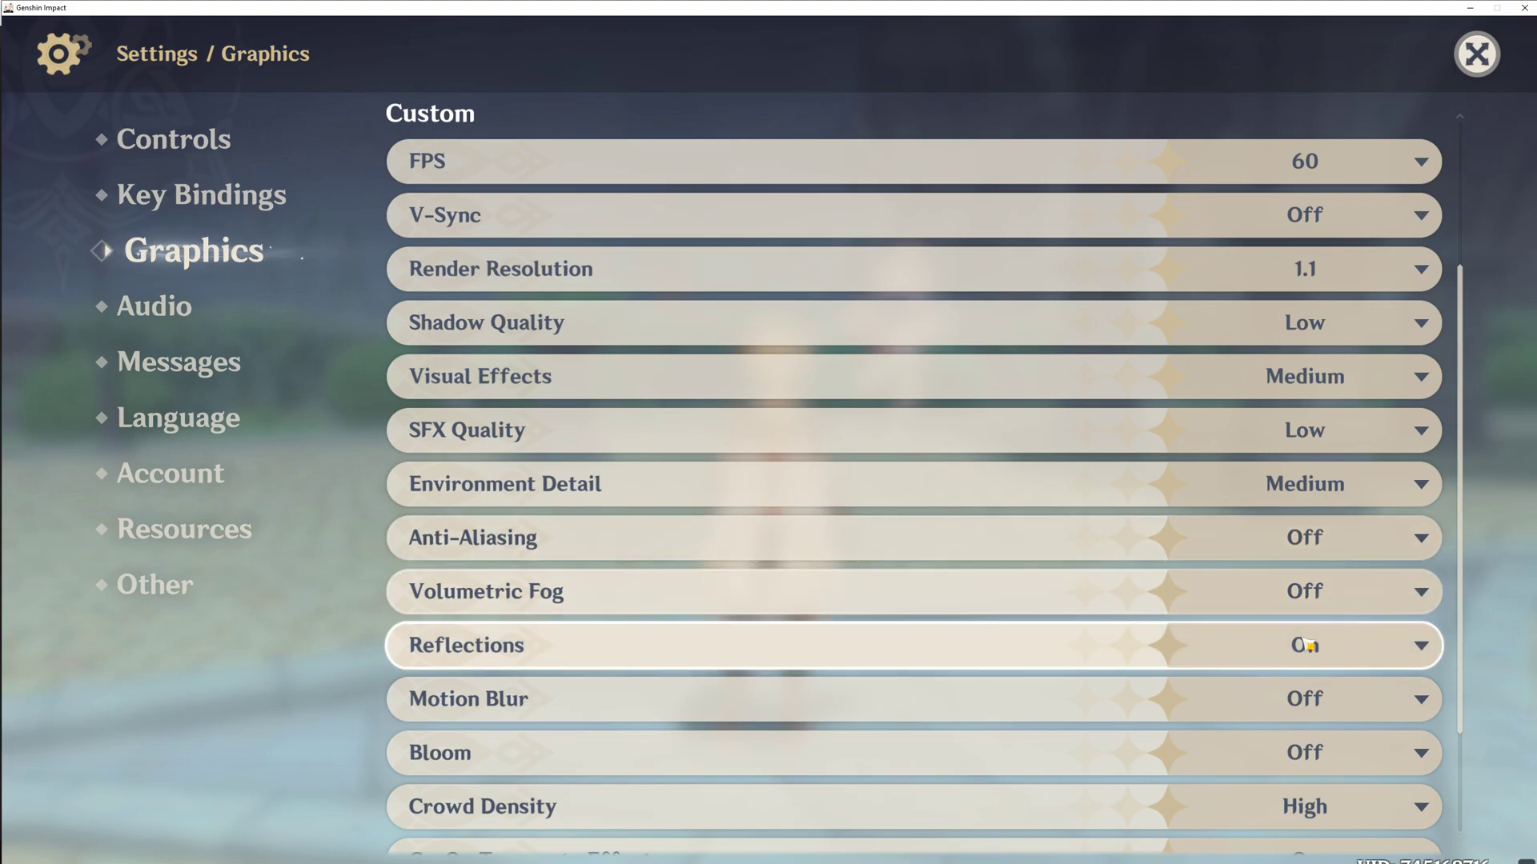
pyautogui.click(1300, 645)
pyautogui.click(1298, 690)
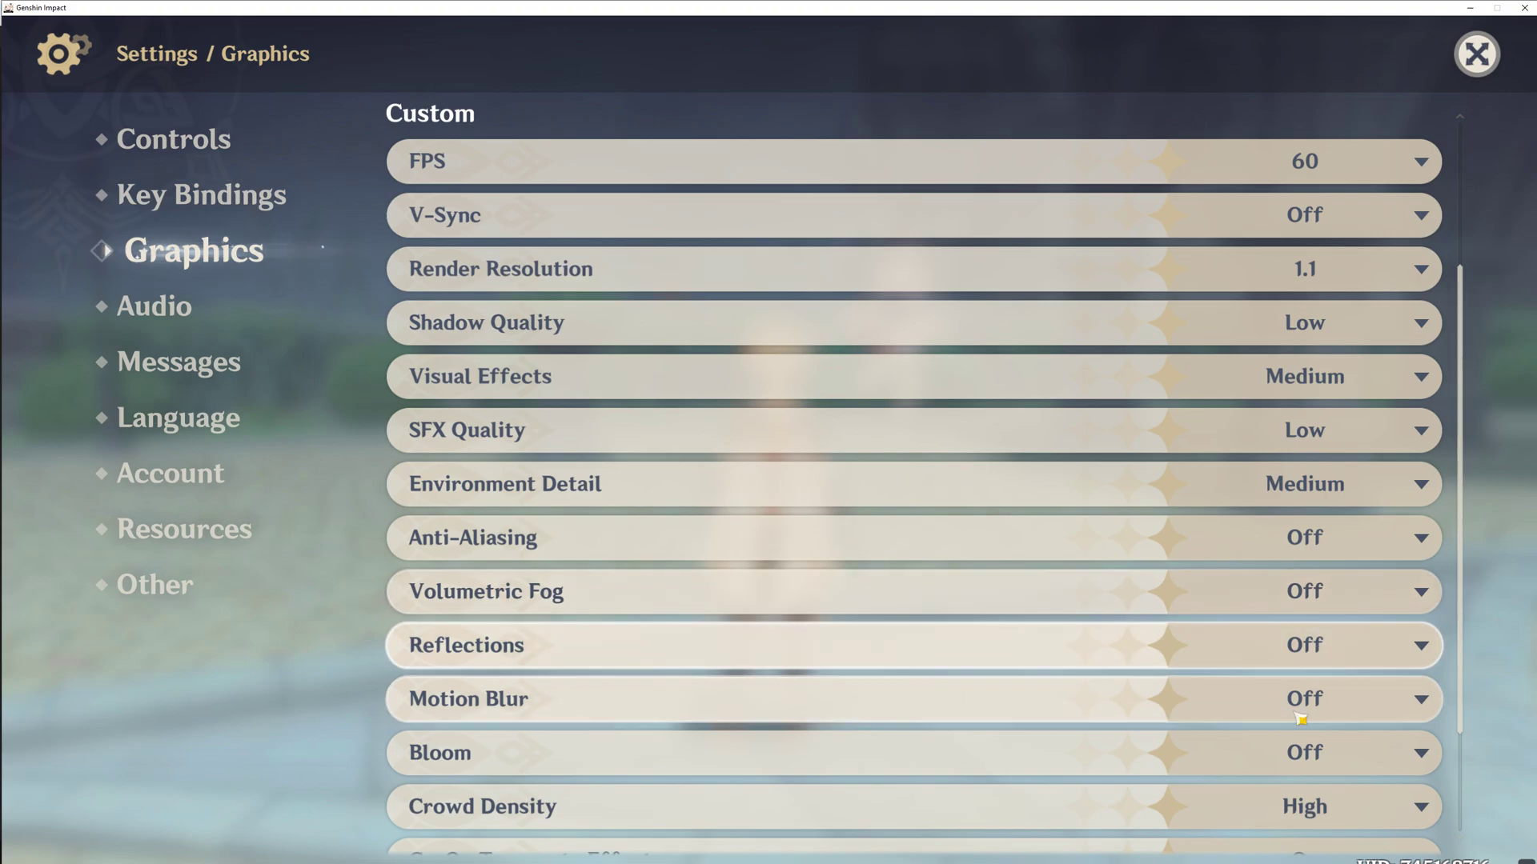
# - Set Crowd Density to Low, Subsurface Scattering to Medium and Anisotropic Filtering to 2x
pyautogui.scroll(-5, 1082, 528)
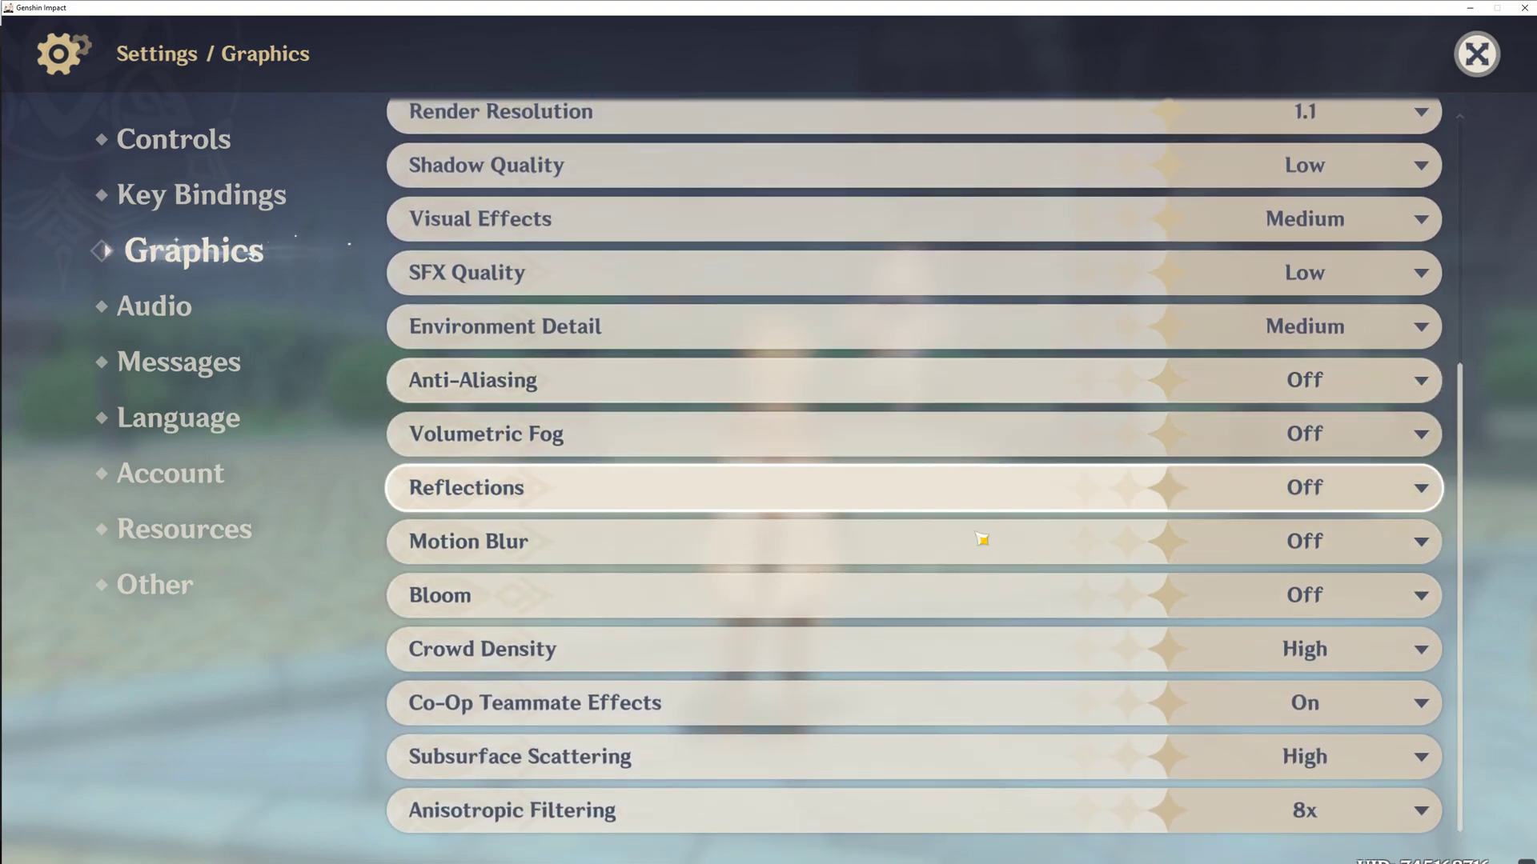
pyautogui.click(1327, 660)
pyautogui.click(1318, 686)
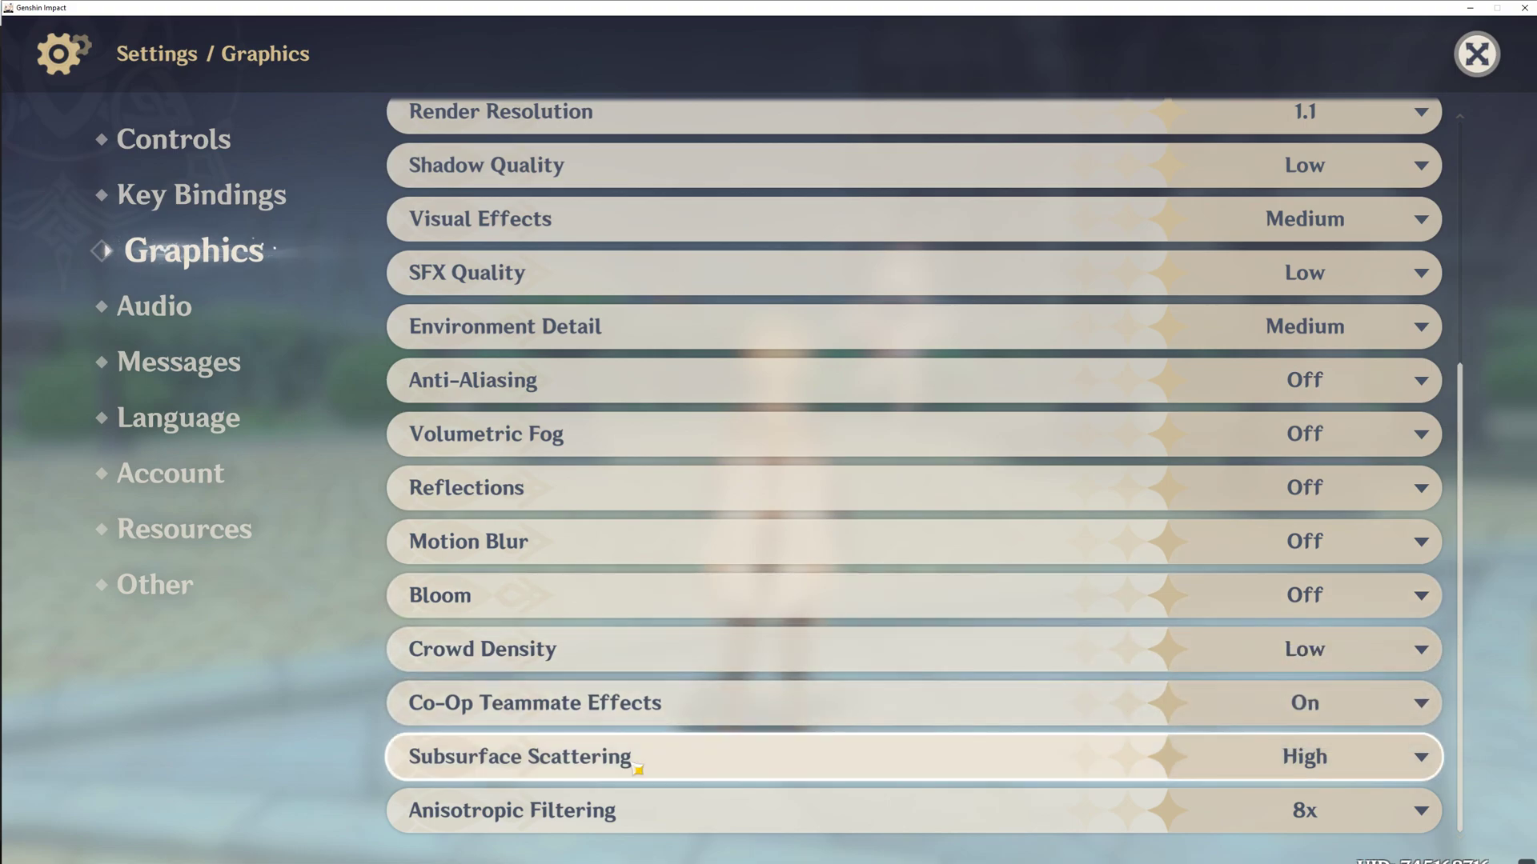
pyautogui.click(1265, 770)
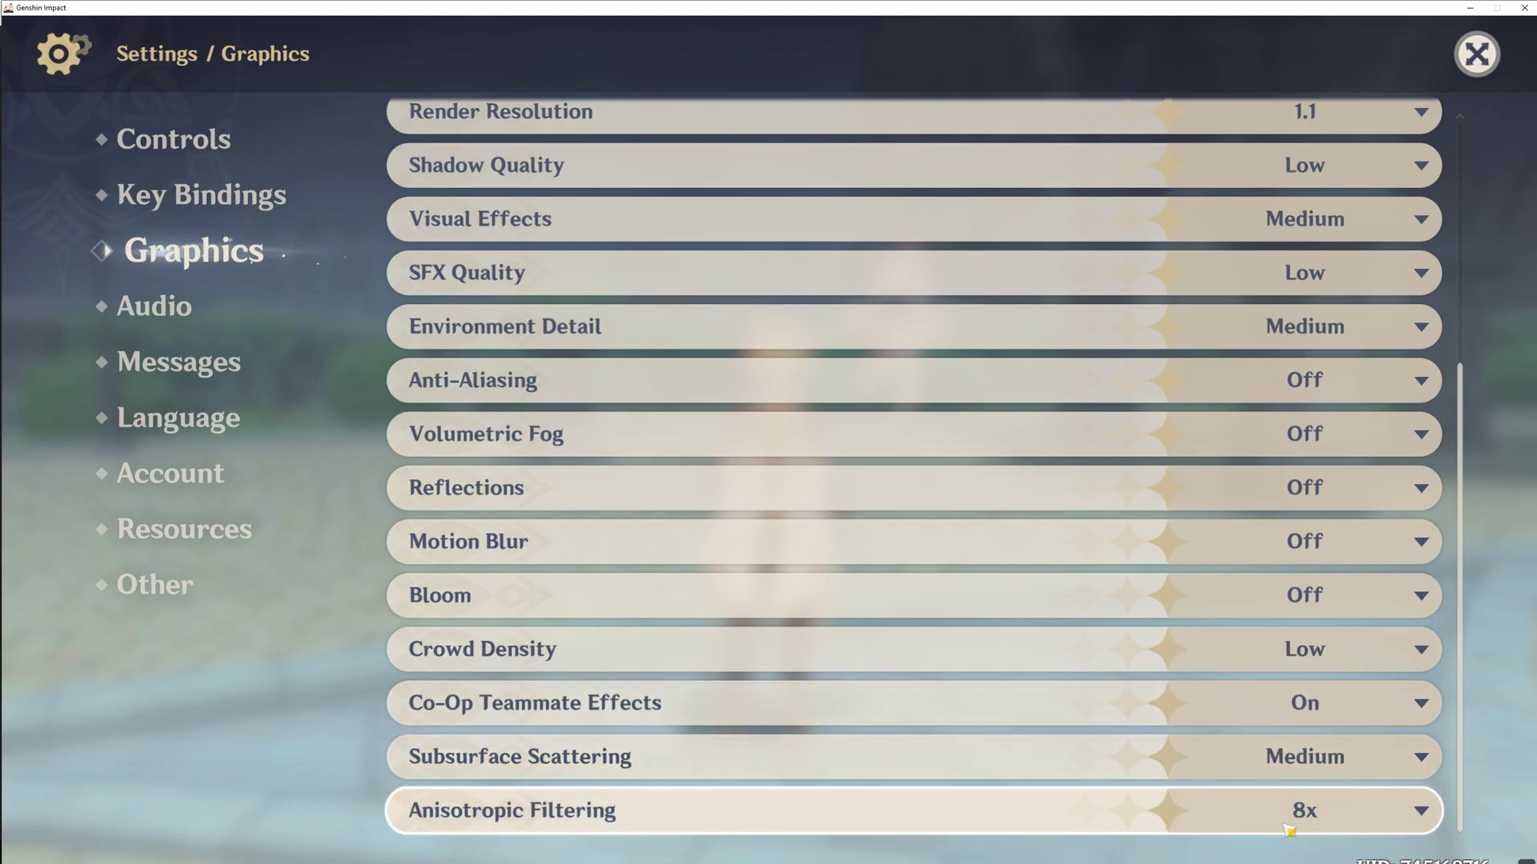
pyautogui.click(1361, 810)
pyautogui.click(1304, 653)
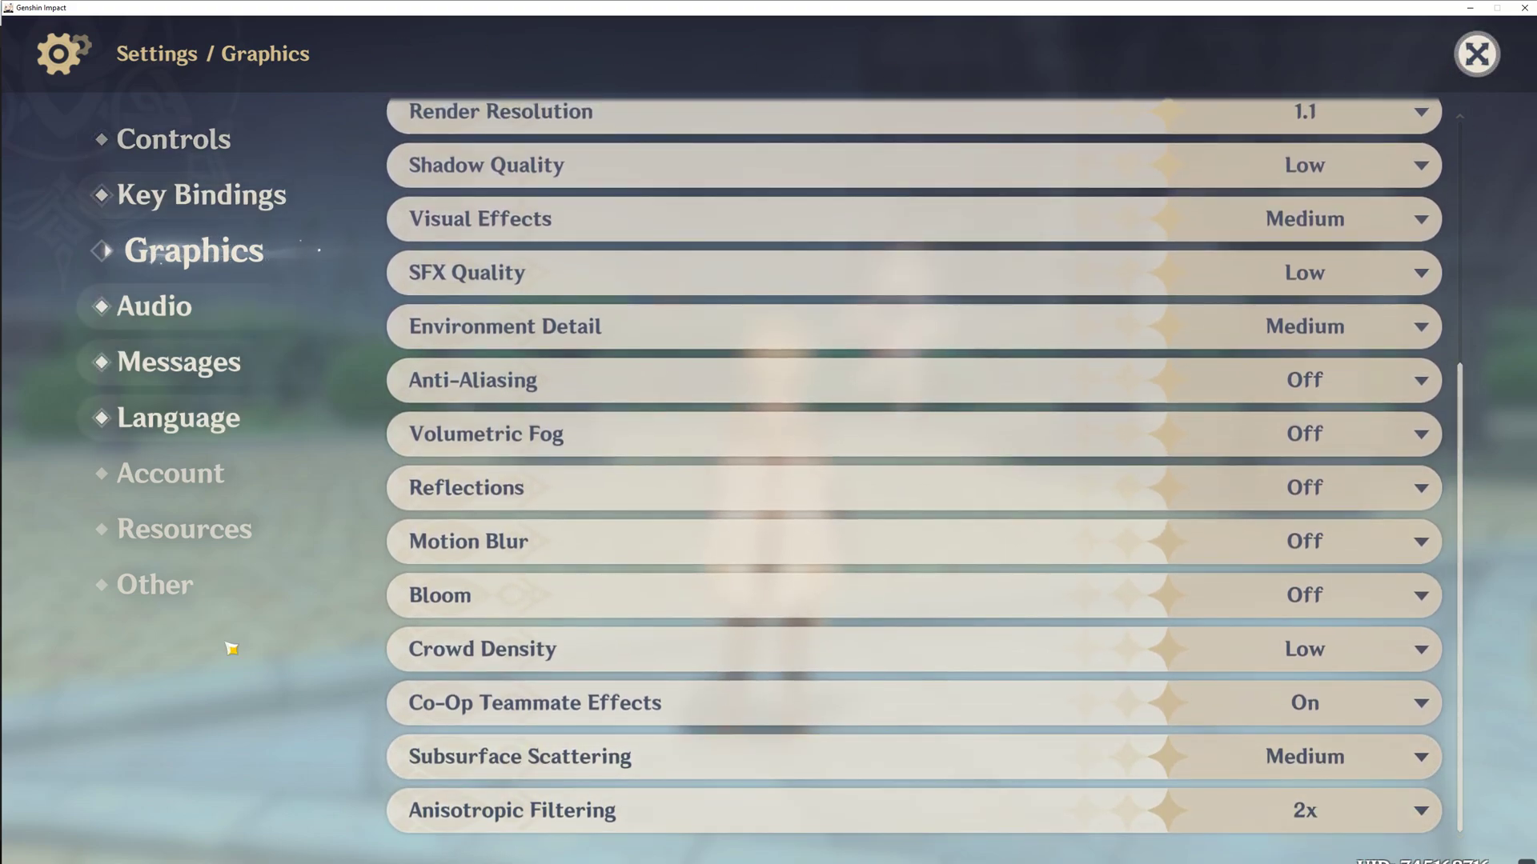
pyautogui.scroll(1, 1157, 606)
pyautogui.scroll(6, 1156, 606)
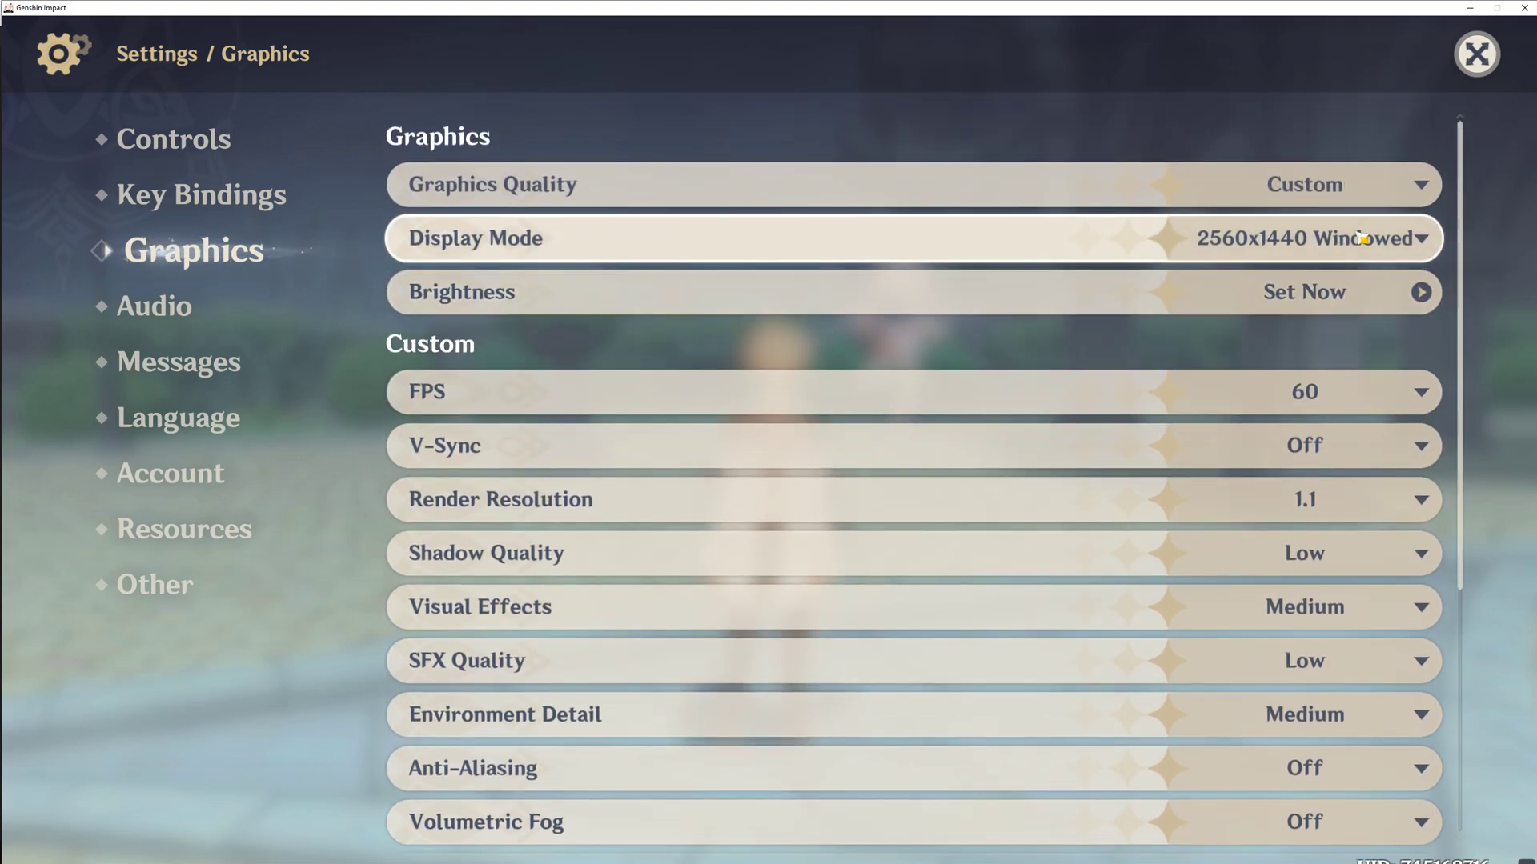
pyautogui.scroll(-6, 1115, 542)
pyautogui.scroll(-2, 1115, 542)
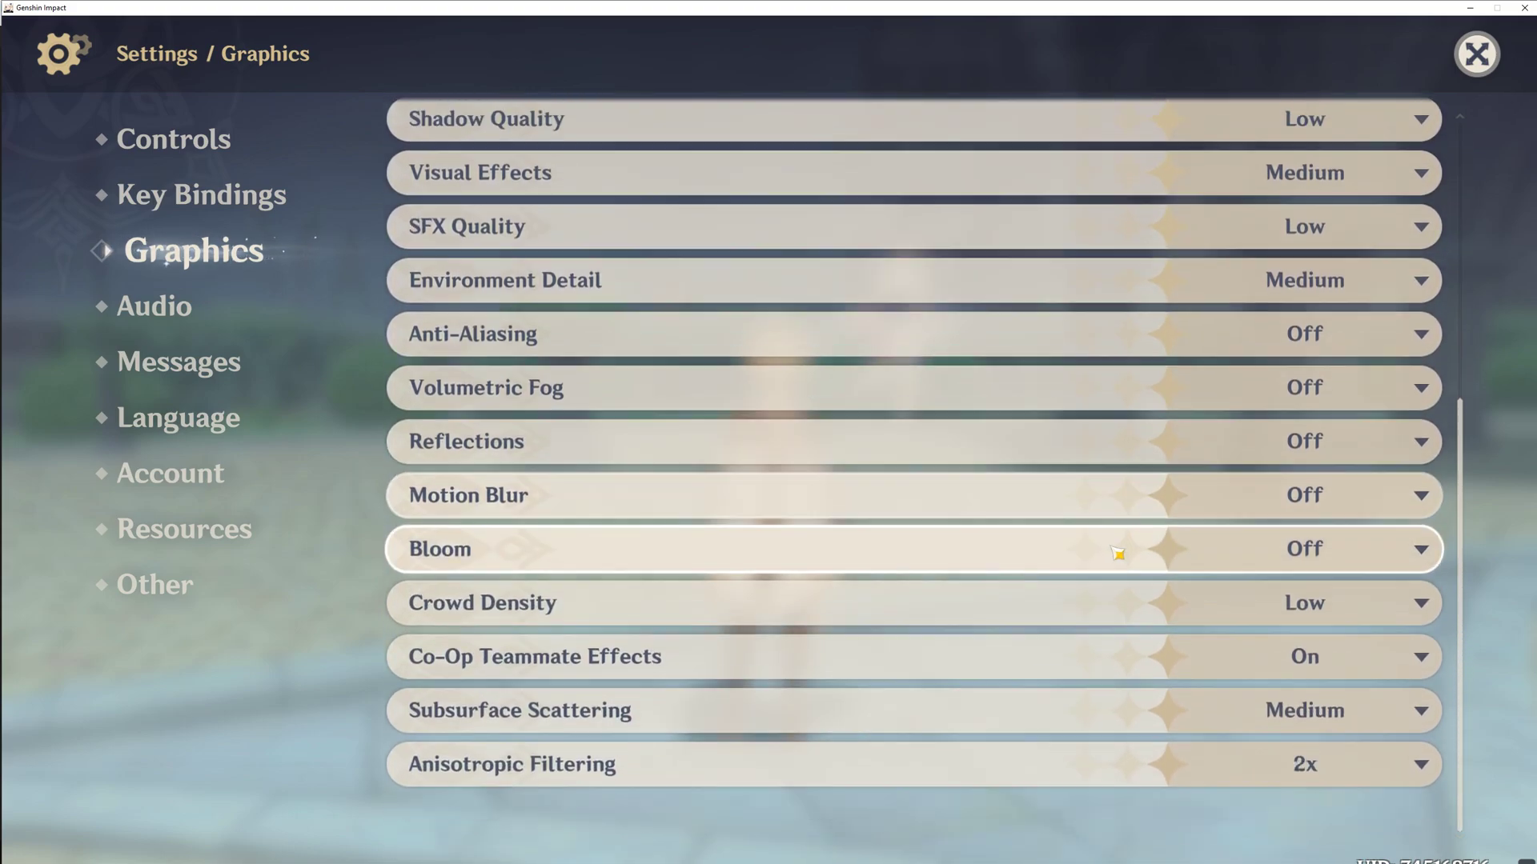
pyautogui.scroll(8, 1116, 553)
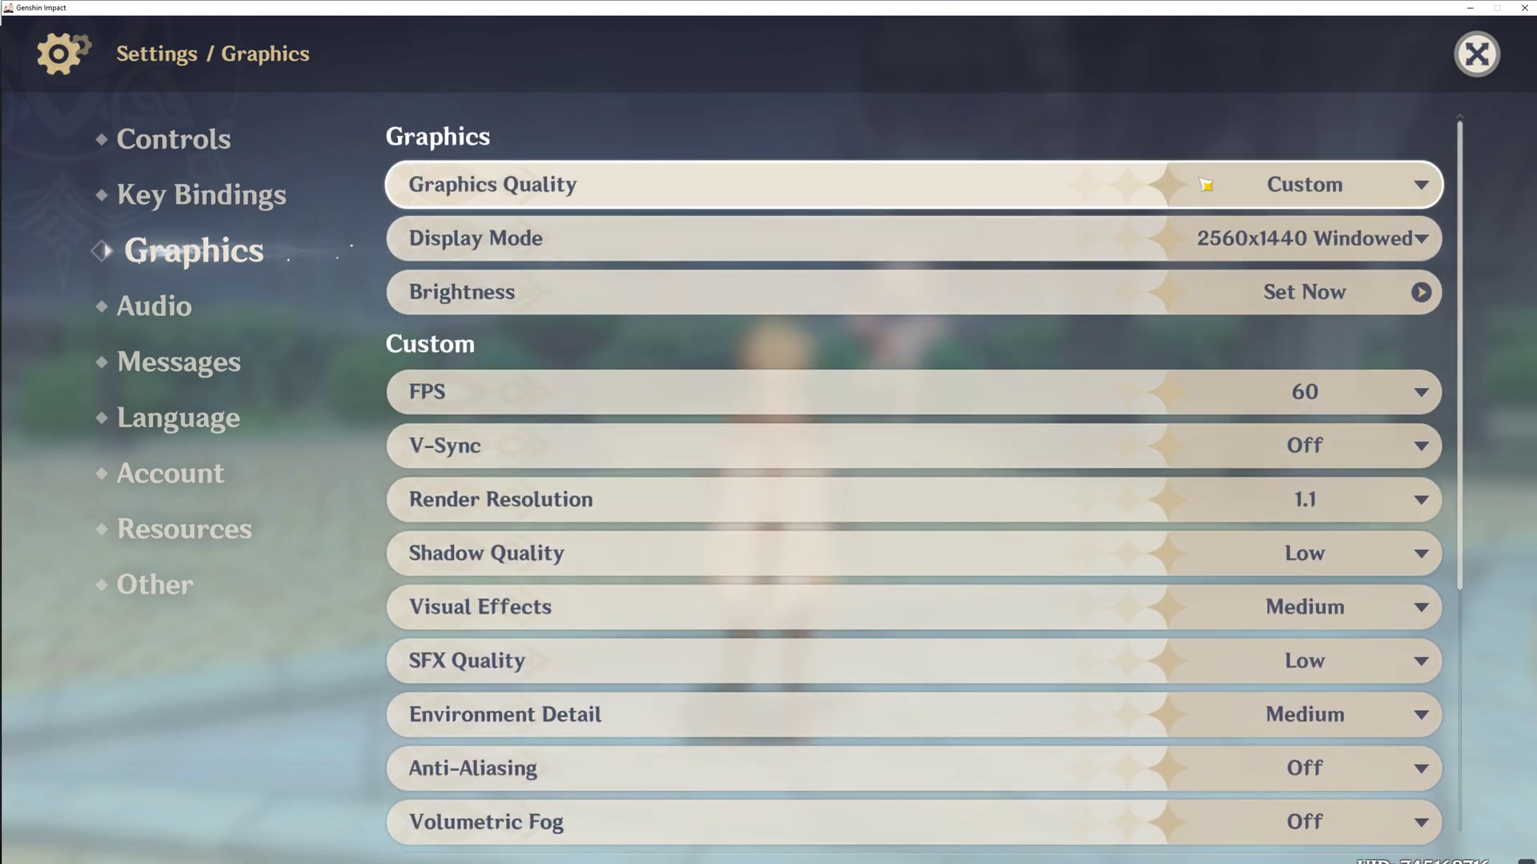